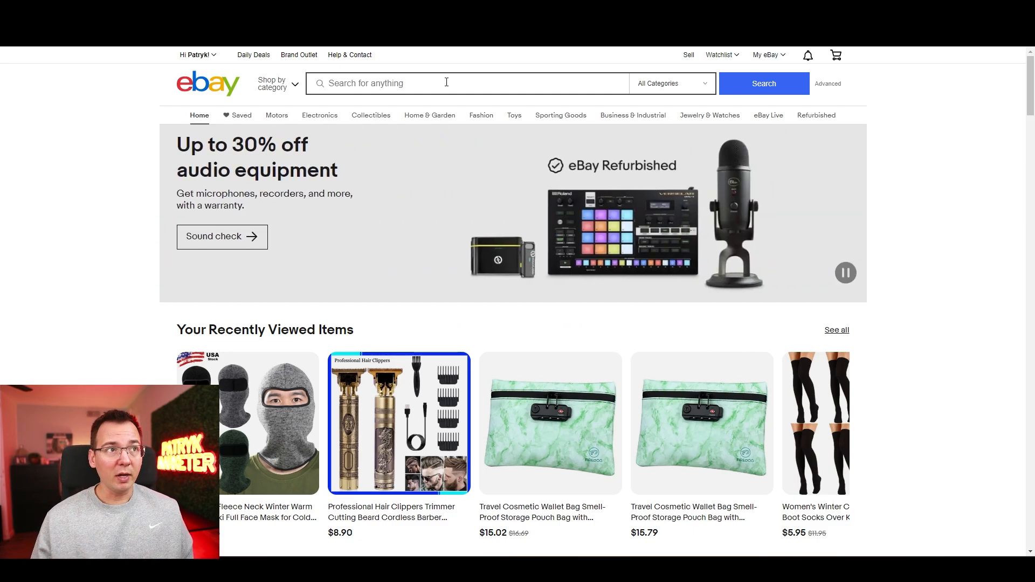
# Step: Search eBay for "workout bench"
pyautogui.click(446, 82)
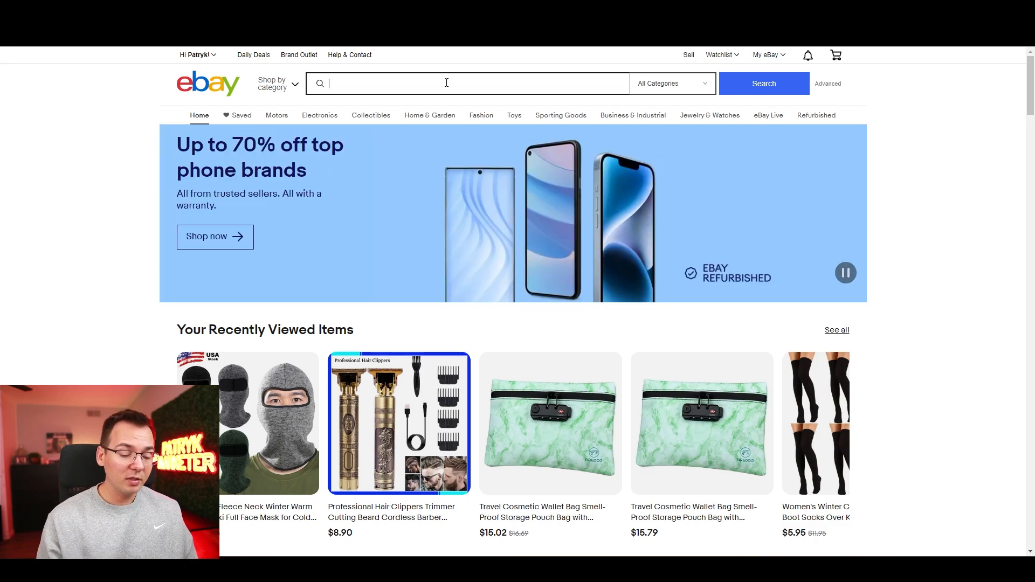
pyautogui.write('workout be')
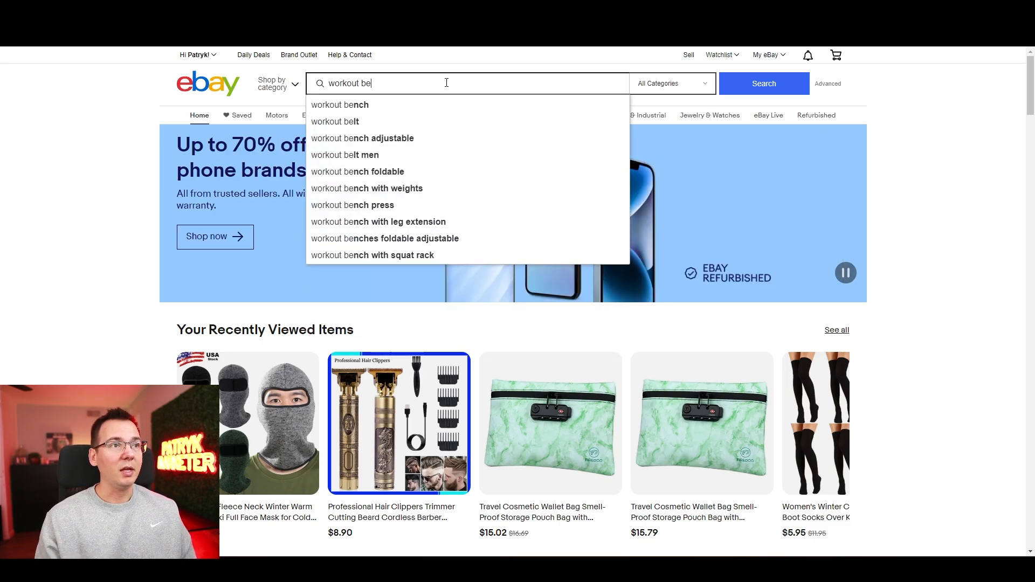
pyautogui.write('nch')
pyautogui.press('Return')
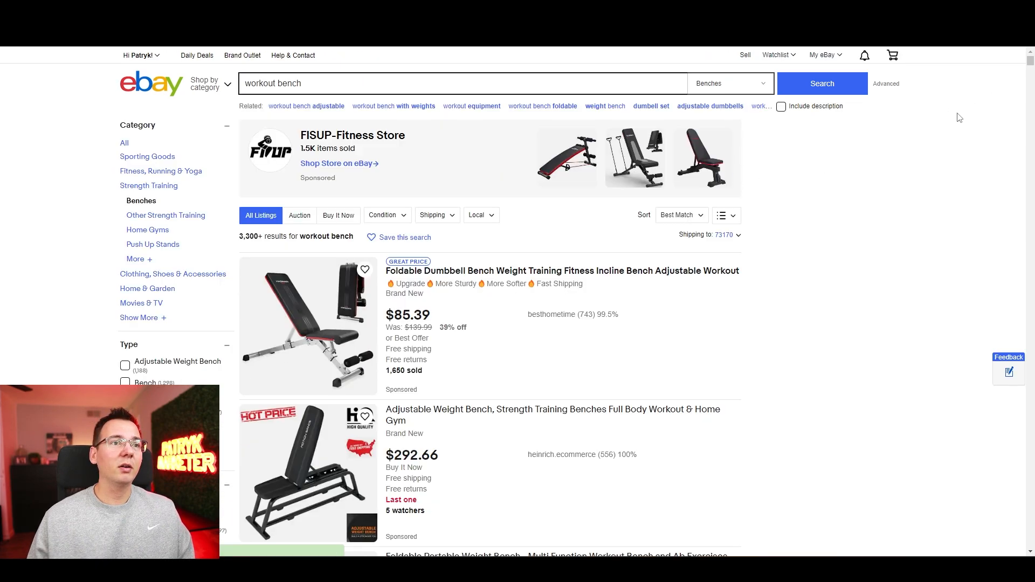
# Step: Open the "Weight Bench Adjustable Foldable Strength Training Full Body Workout Incline Gym" listing and review its shipping details and related items
pyautogui.scroll(-2, 950, 144)
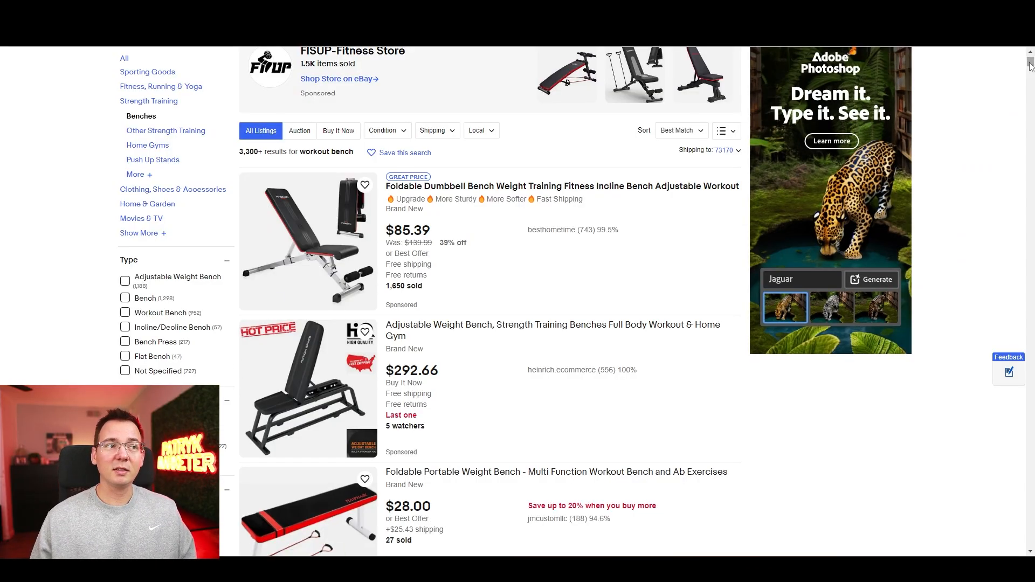
pyautogui.scroll(-1, 428, 265)
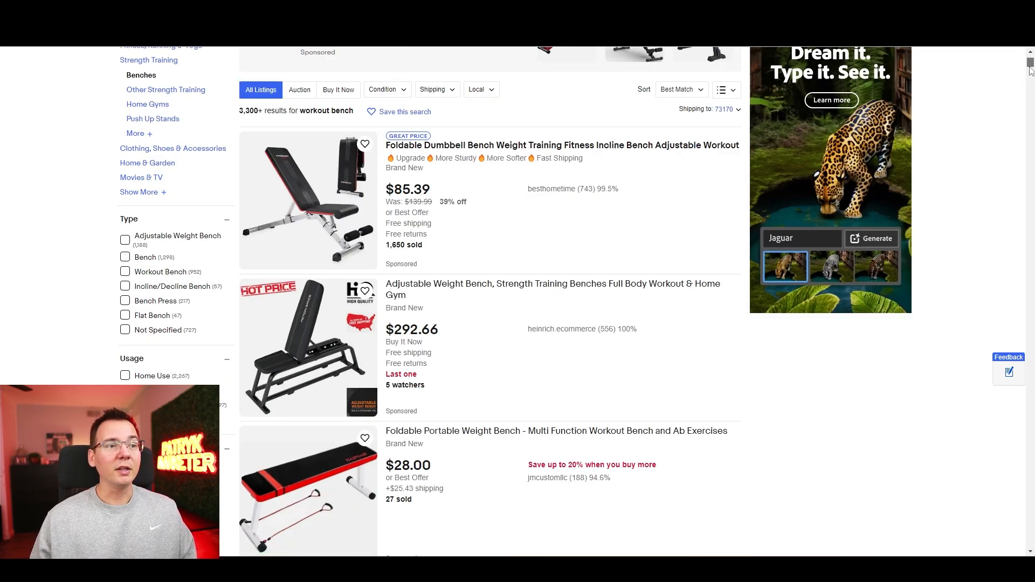
pyautogui.scroll(-2, 1030, 64)
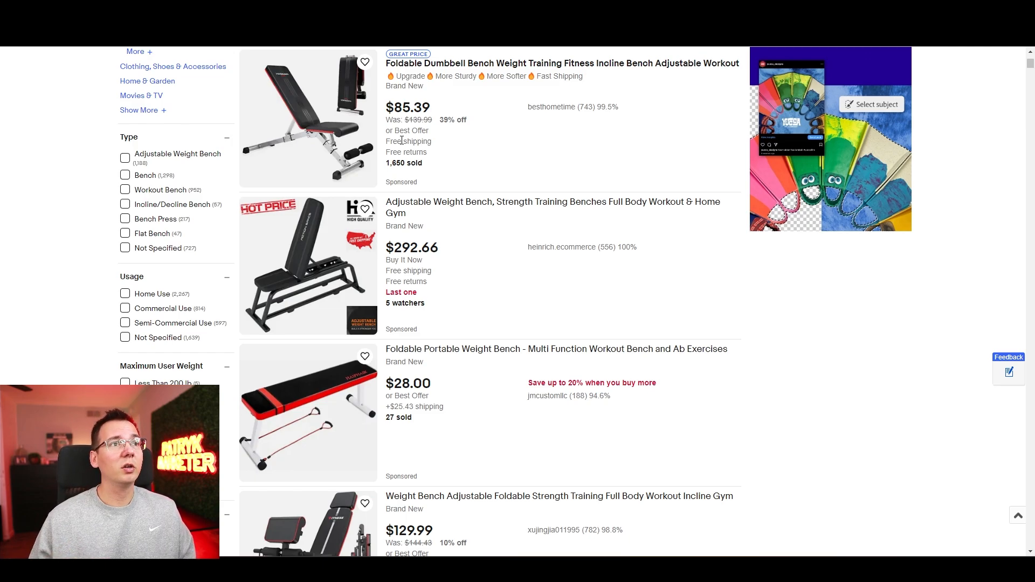
pyautogui.scroll(-5, 1032, 86)
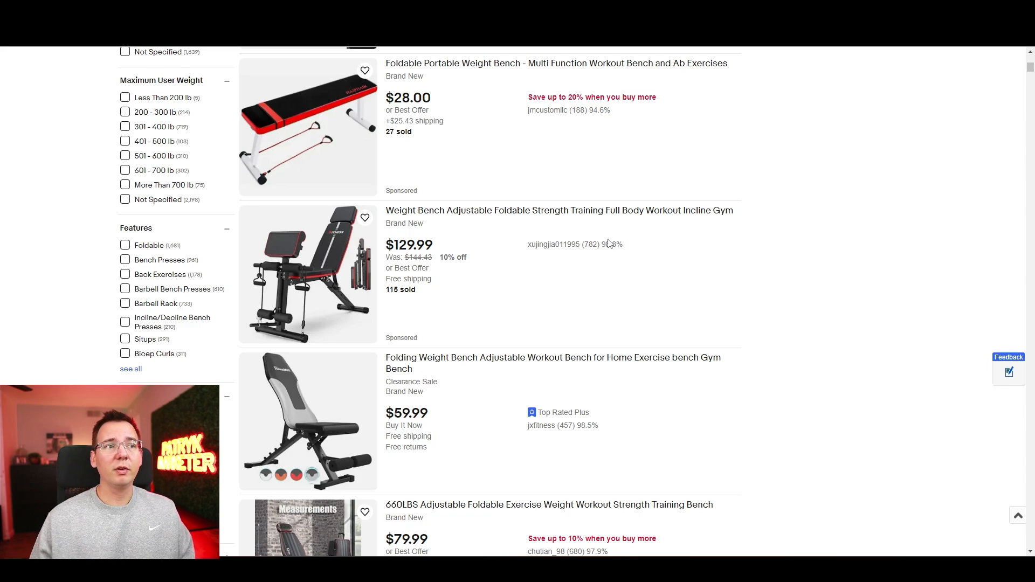
pyautogui.click(460, 216)
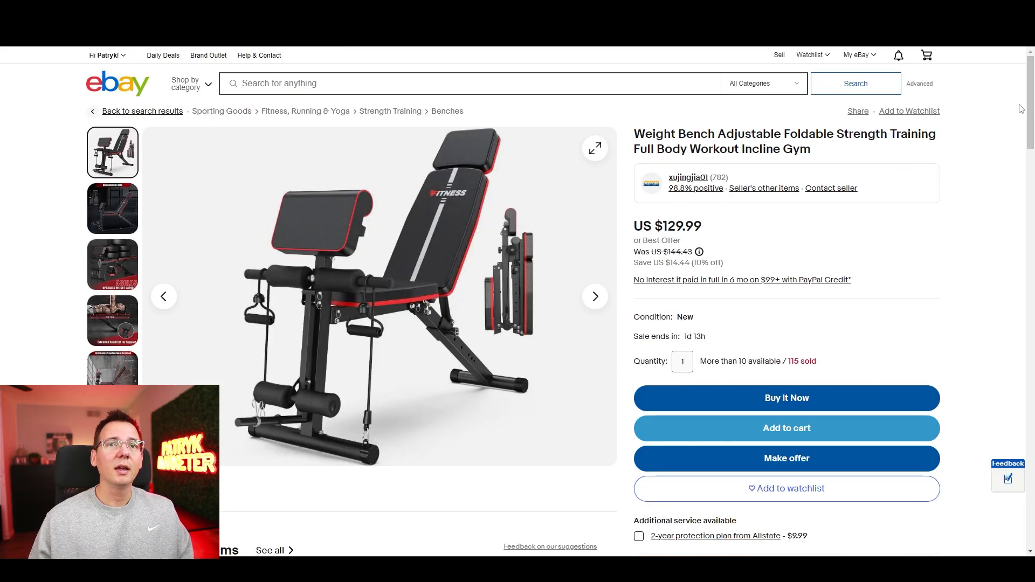
pyautogui.scroll(-4, 1021, 108)
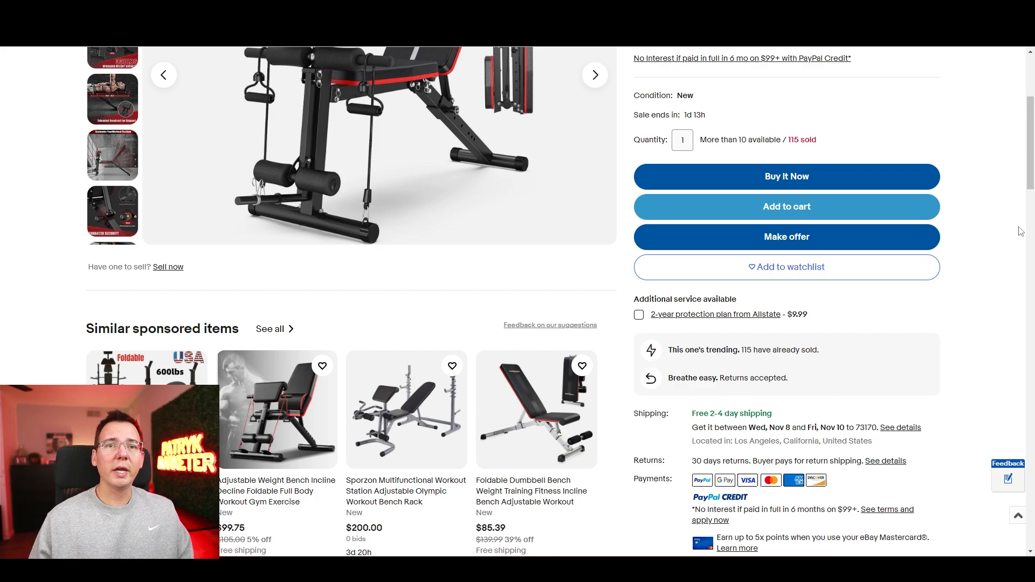
pyautogui.scroll(-9, 1030, 170)
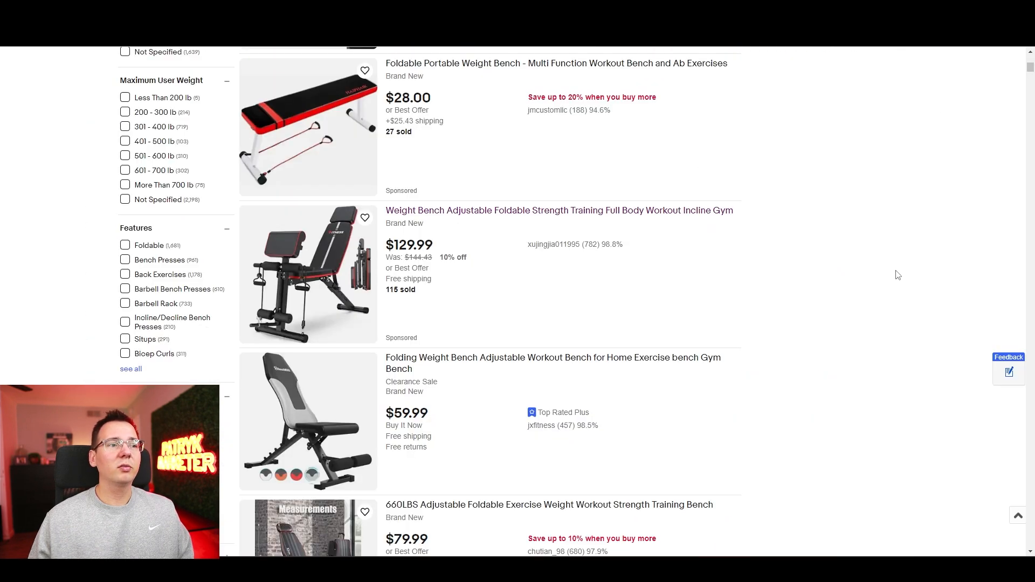
pyautogui.scroll(4, 869, 228)
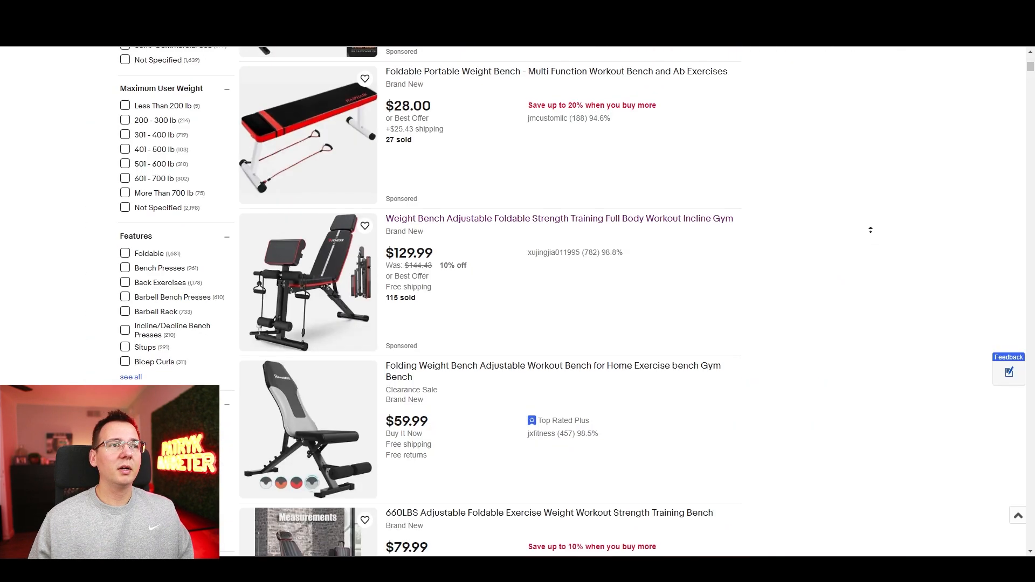
# Step: Open the "Foldable Dumbbell Bench Weight Training Fitness Incline Bench Adjustable Workout" listing and look through its product photos
pyautogui.scroll(3, 867, 209)
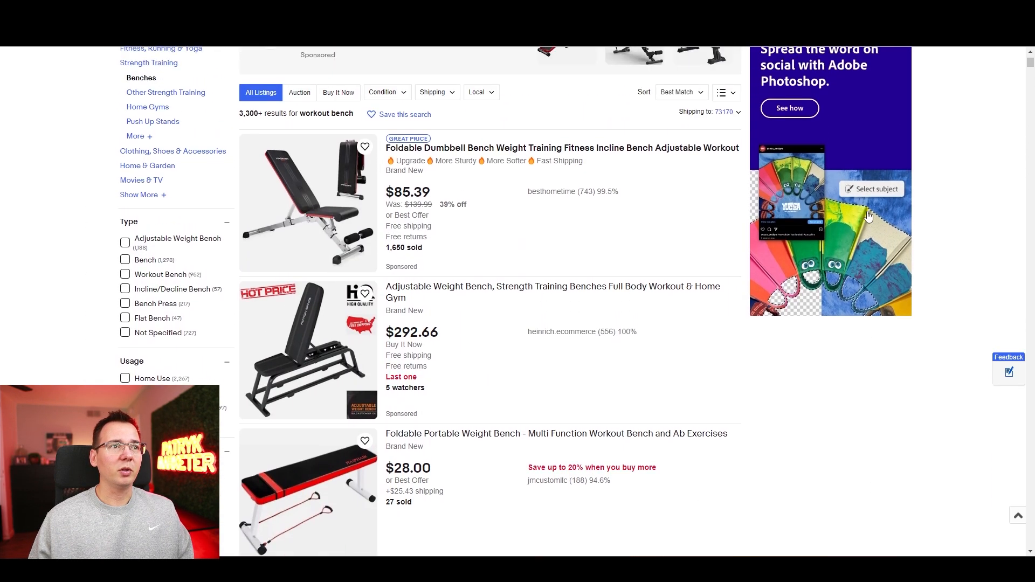
pyautogui.click(649, 157)
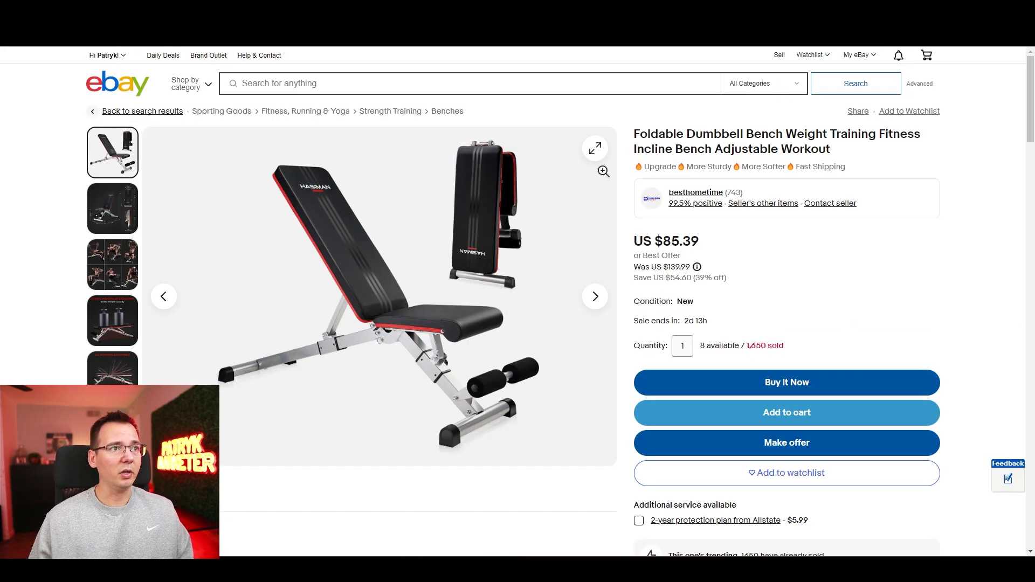
pyautogui.click(112, 208)
pyautogui.scroll(-6, 114, 210)
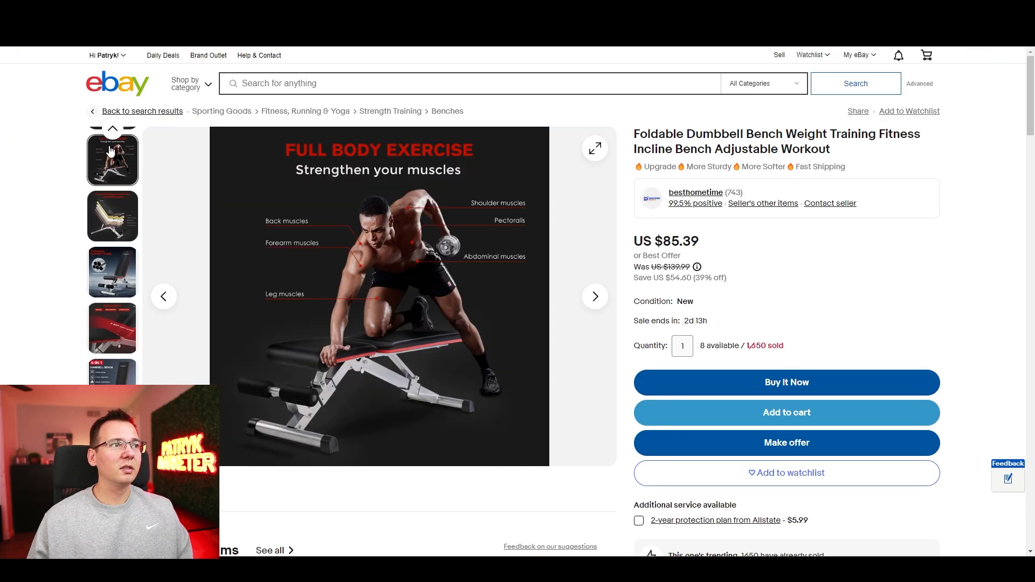
pyautogui.click(114, 134)
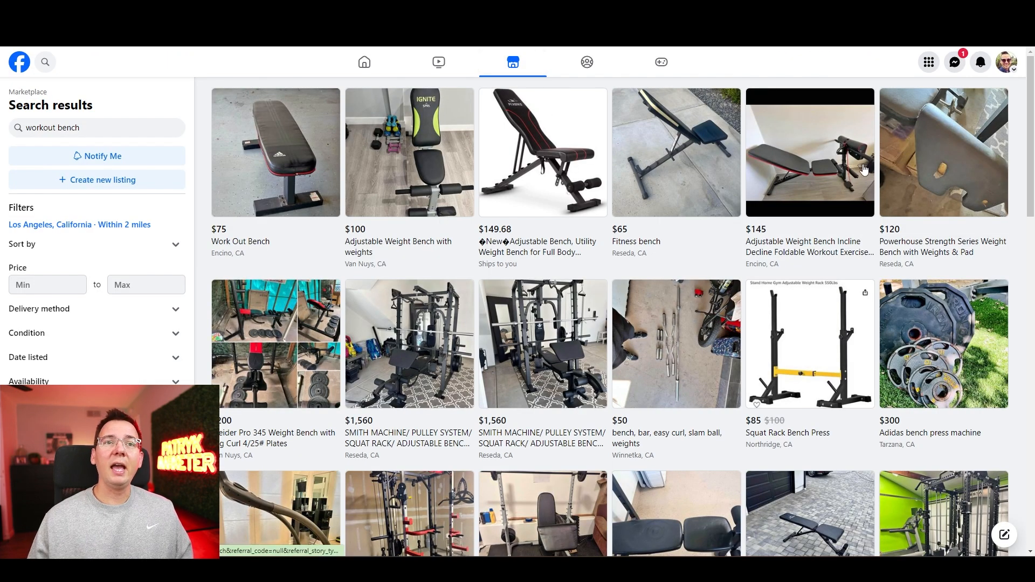
# Step: Compare the workout bench listings on Facebook Marketplace with the foldable dumbbell bench listing on eBay
pyautogui.moveTo(1030, 109); pyautogui.dragTo(1016, 291)
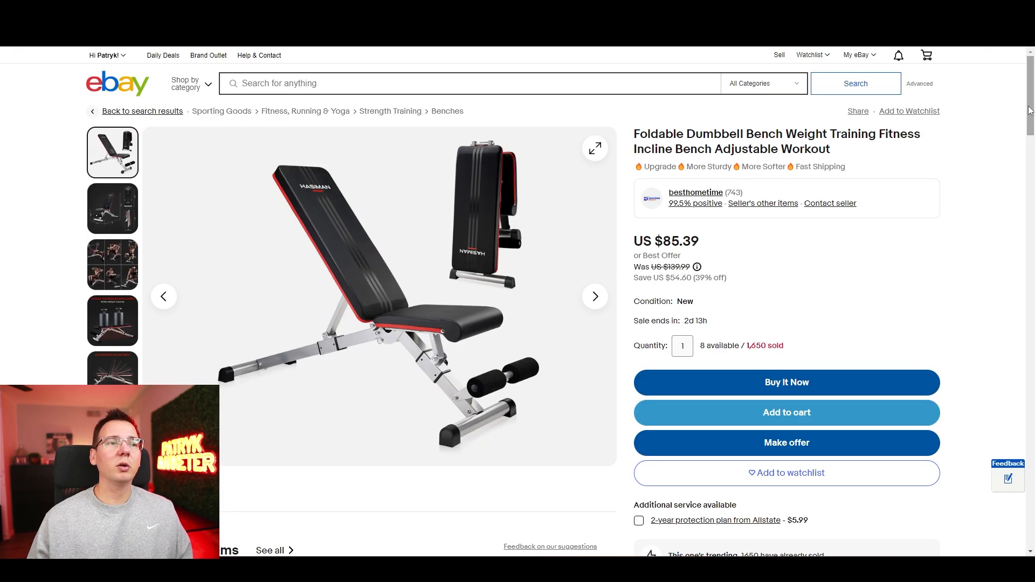
pyautogui.moveTo(1030, 111); pyautogui.dragTo(1030, 118)
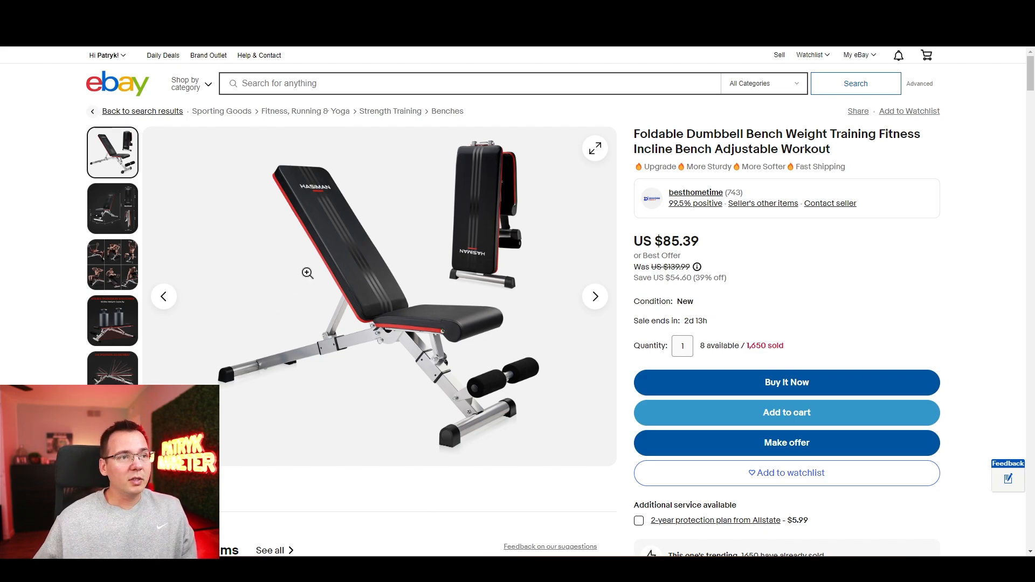
# Step: Run a Google image search on the foldable dumbbell bench's main photo and open the matching HASIMAN product on Amazon
pyautogui.rightClick(368, 278)
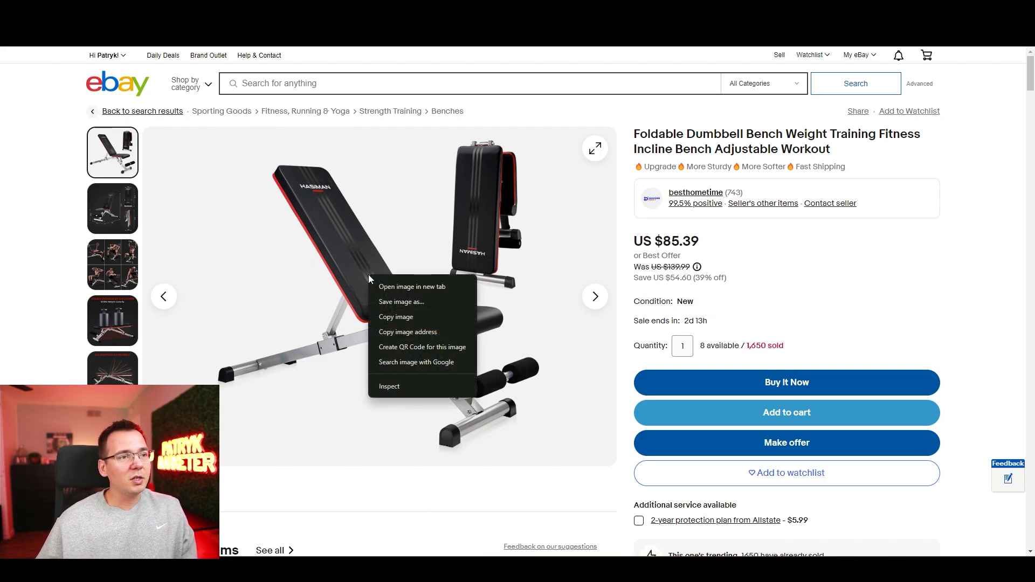
pyautogui.click(426, 362)
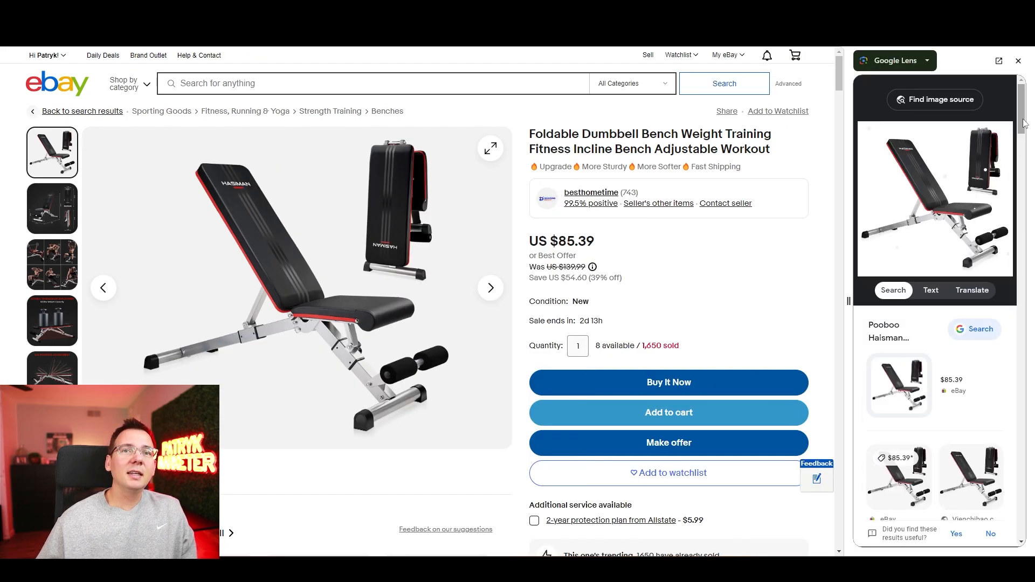
pyautogui.moveTo(1024, 124); pyautogui.dragTo(1021, 160)
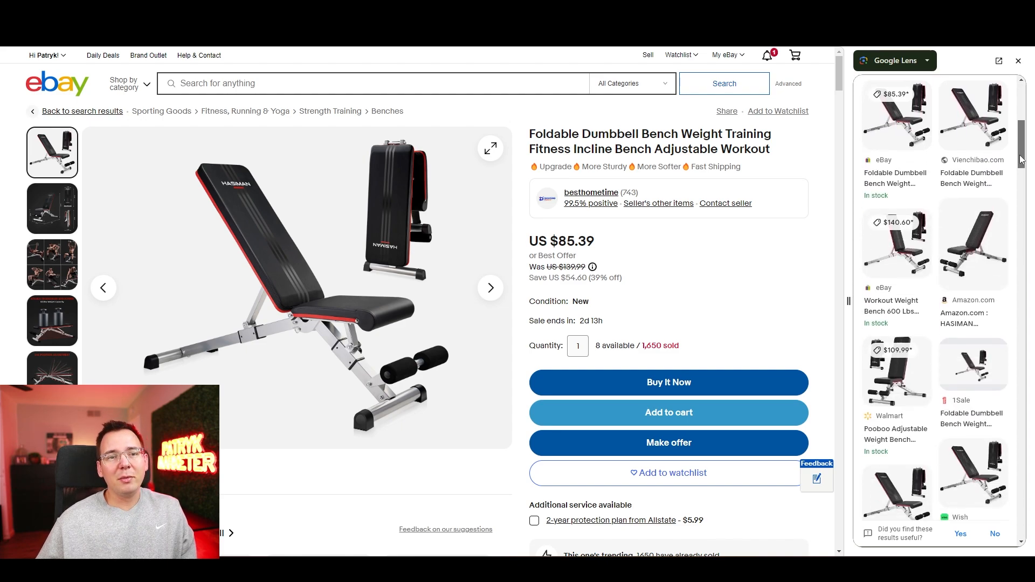
pyautogui.scroll(-2, 1003, 147)
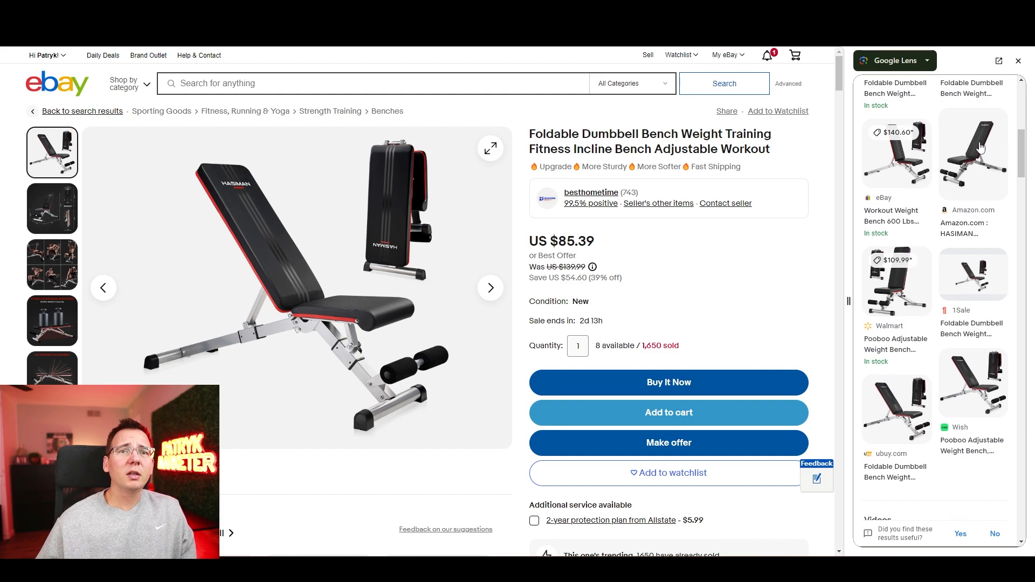
pyautogui.click(980, 147)
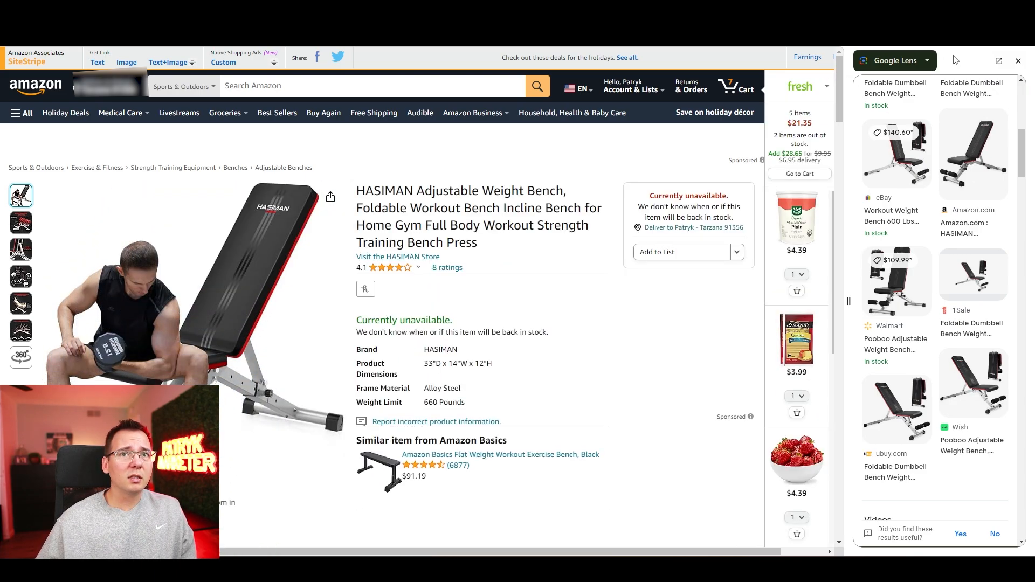
# Step: Examine the HASIMAN bench's Amazon product information and browse the "Inspiration from this brand" photos for usable bench pictures
pyautogui.moveTo(842, 91); pyautogui.dragTo(787, 437)
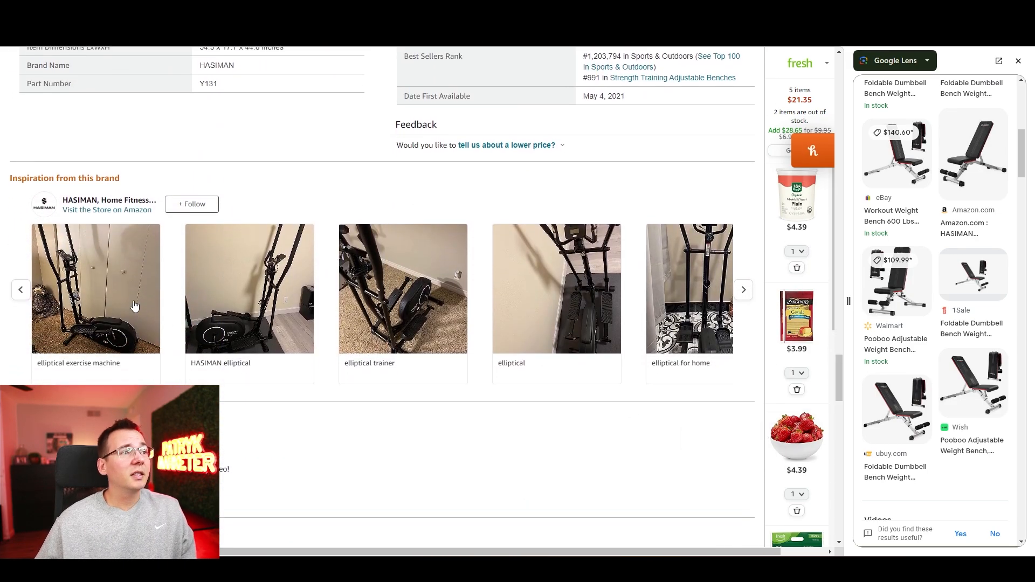
pyautogui.click(744, 291)
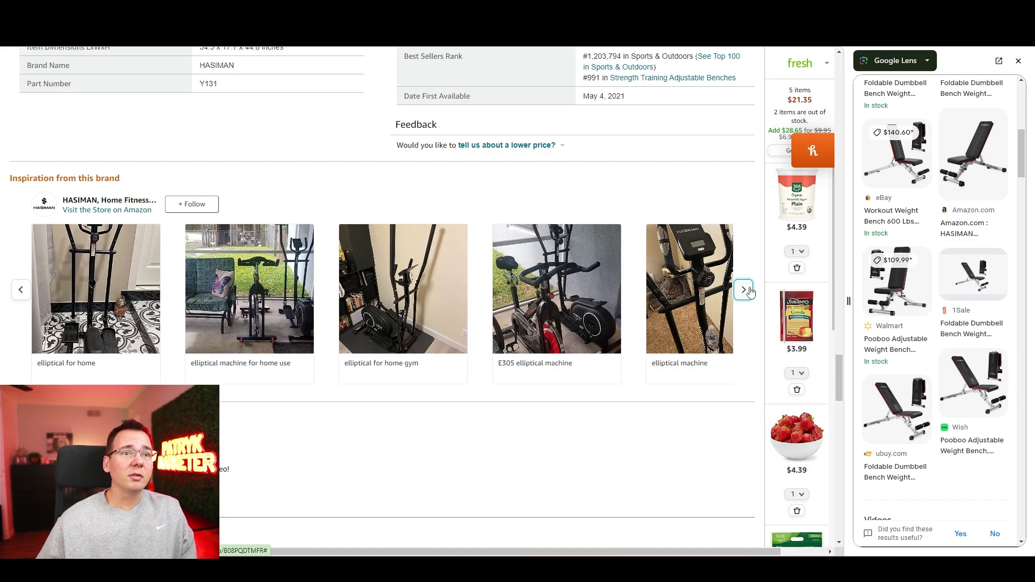
pyautogui.click(745, 291)
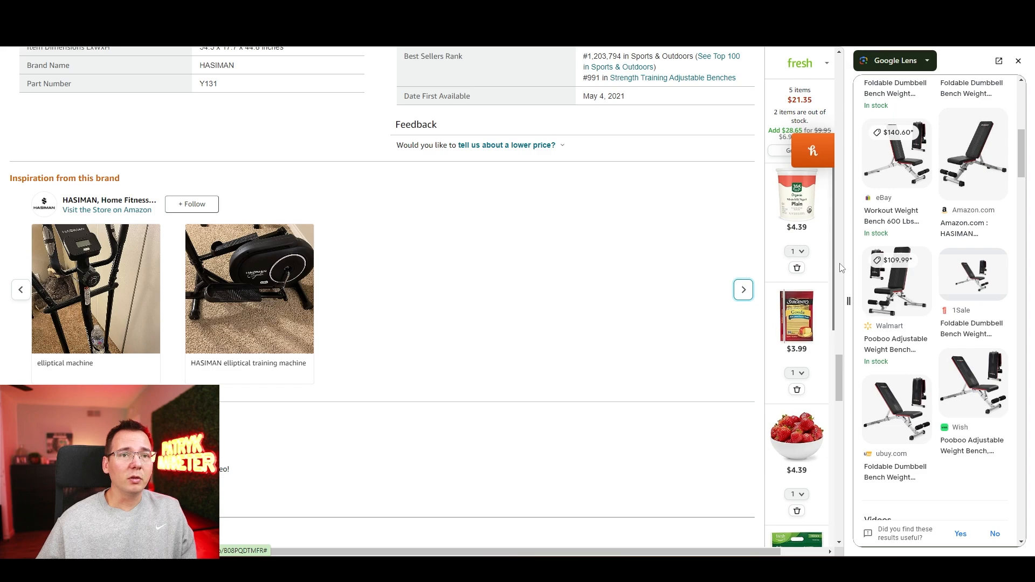
pyautogui.moveTo(844, 389); pyautogui.dragTo(807, 393)
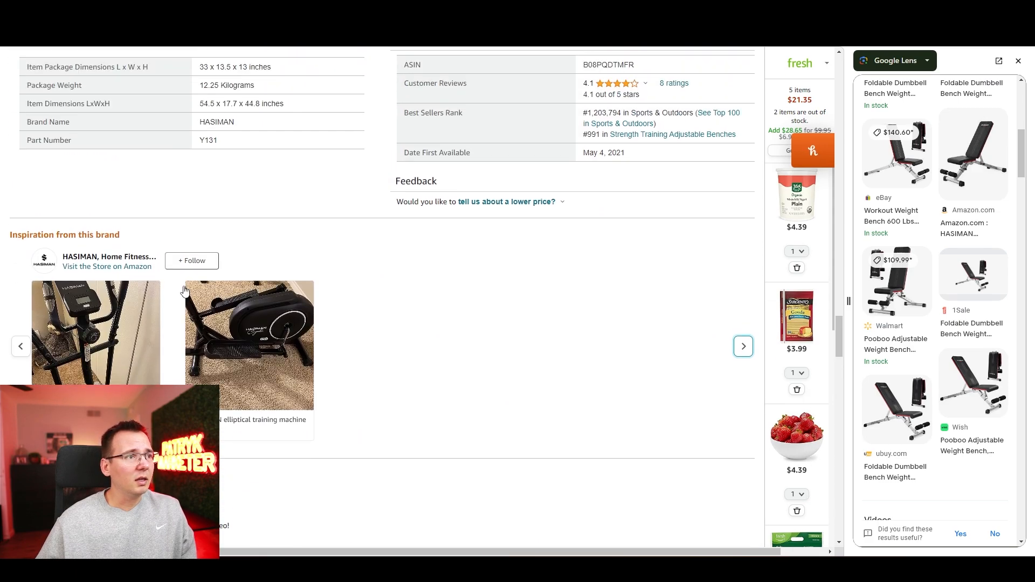
# Step: Open the HASIMAN brand store on Amazon and examine its adjustable weight bench
pyautogui.click(95, 259)
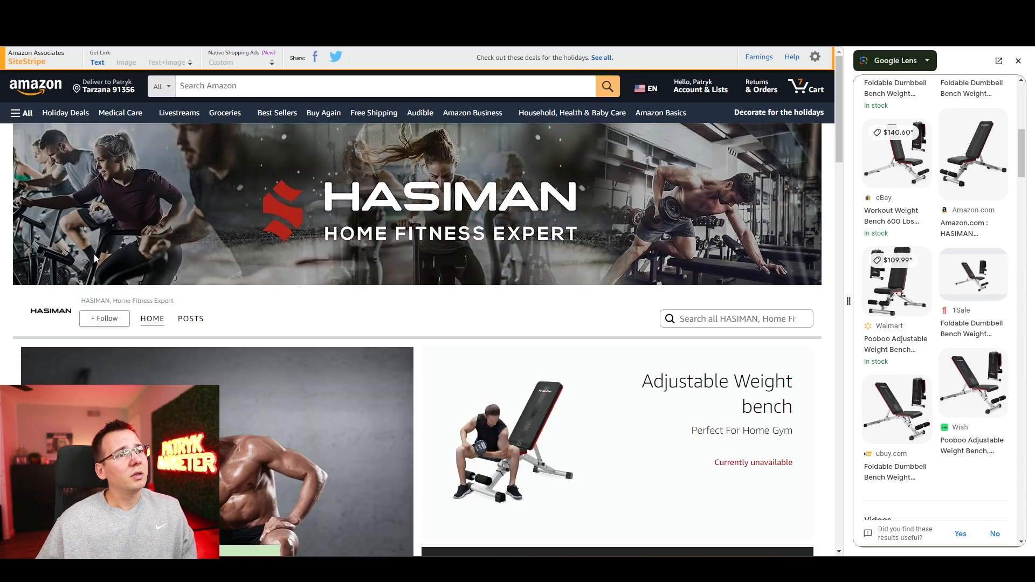
pyautogui.moveTo(840, 116); pyautogui.dragTo(845, 162)
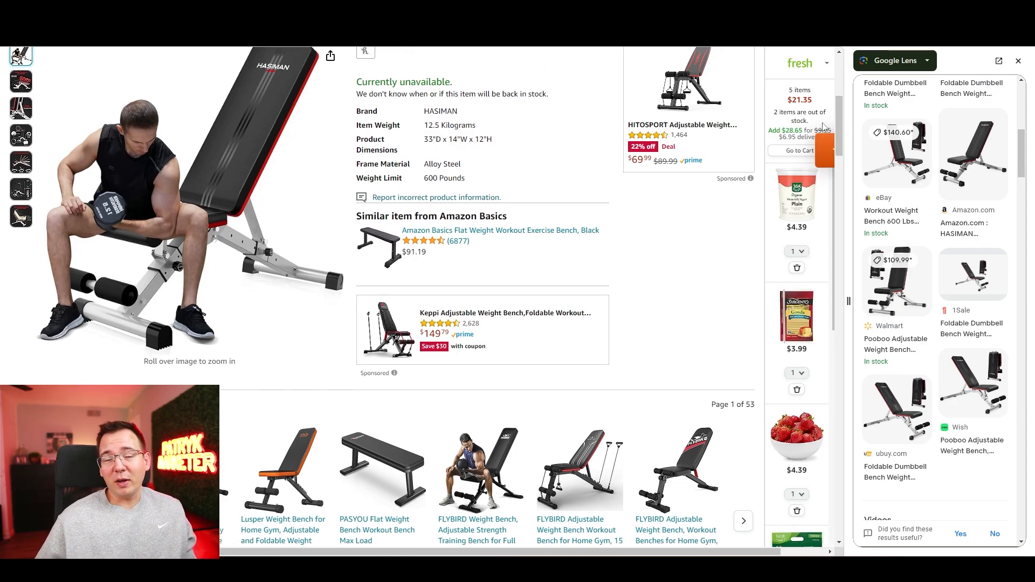
pyautogui.click(812, 151)
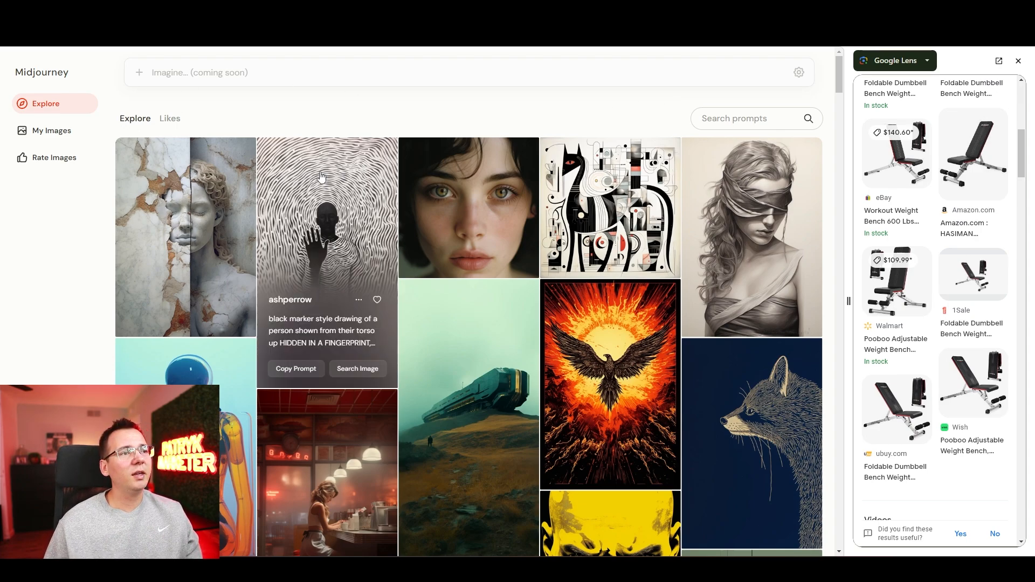
# Step: Switch to Midjourney and search its image gallery for "home garage realstic"
pyautogui.moveTo(840, 87); pyautogui.dragTo(809, 61)
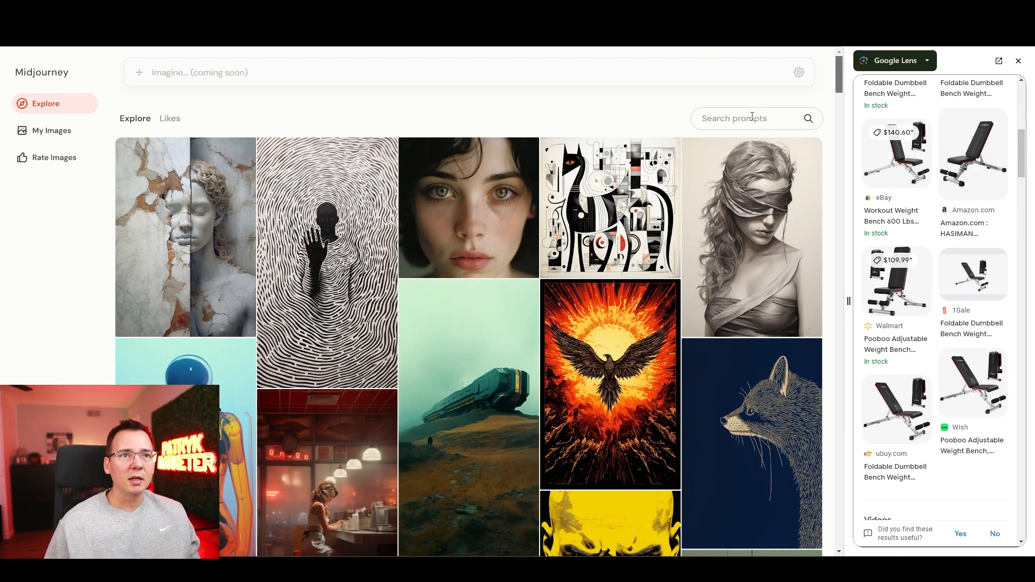
pyautogui.click(752, 117)
pyautogui.write('home garage realstic')
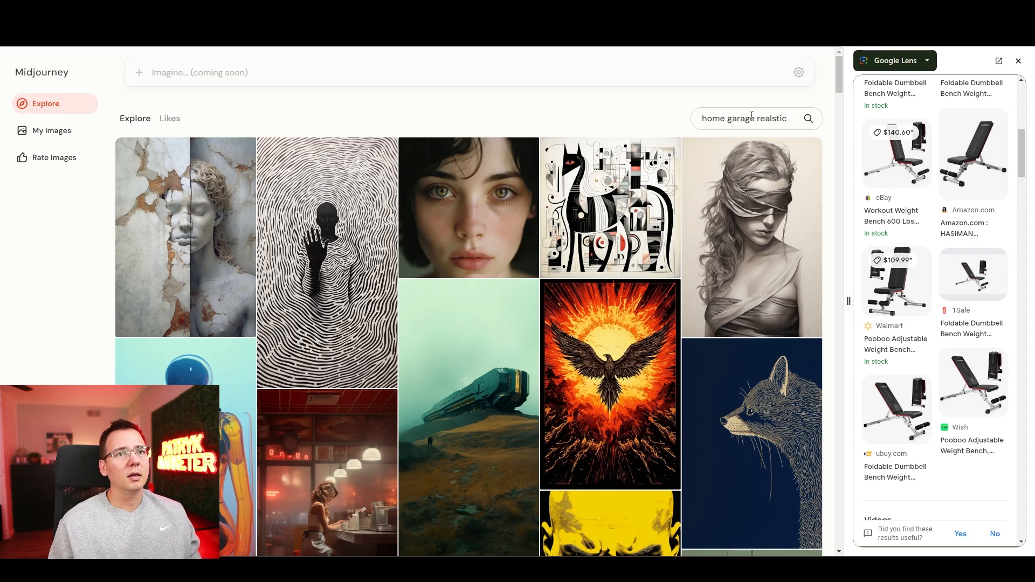
pyautogui.press('Return')
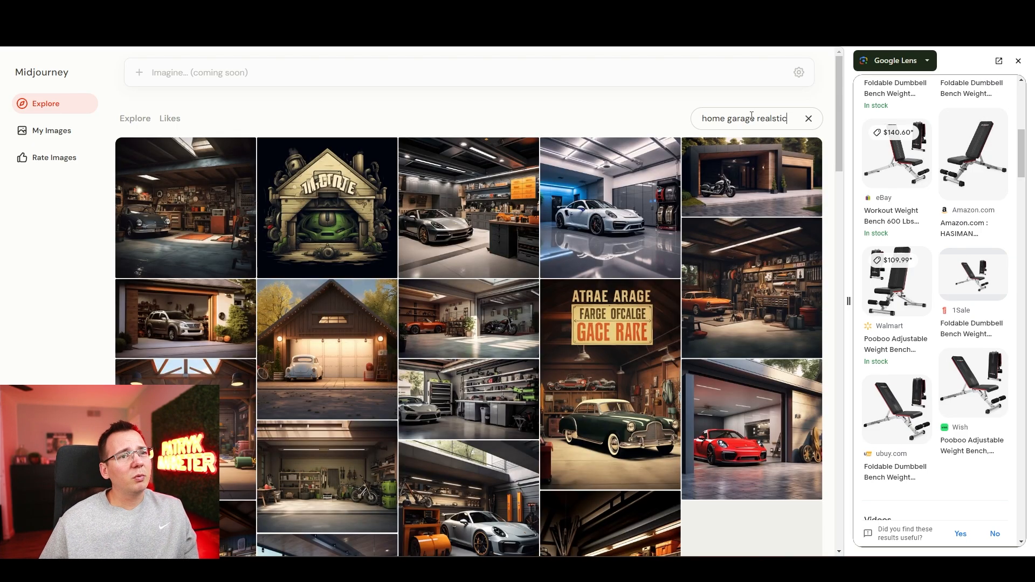
# Step: Browse the garage images and open the one of a white suburban home garage with a closed door and concrete driveway
pyautogui.moveTo(730, 156)
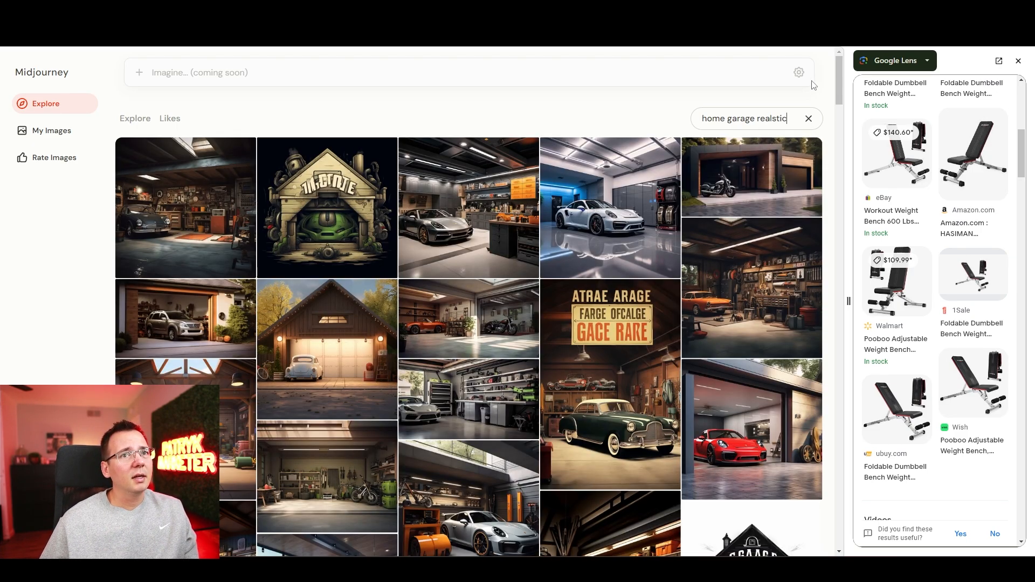
pyautogui.moveTo(839, 82); pyautogui.dragTo(814, 349)
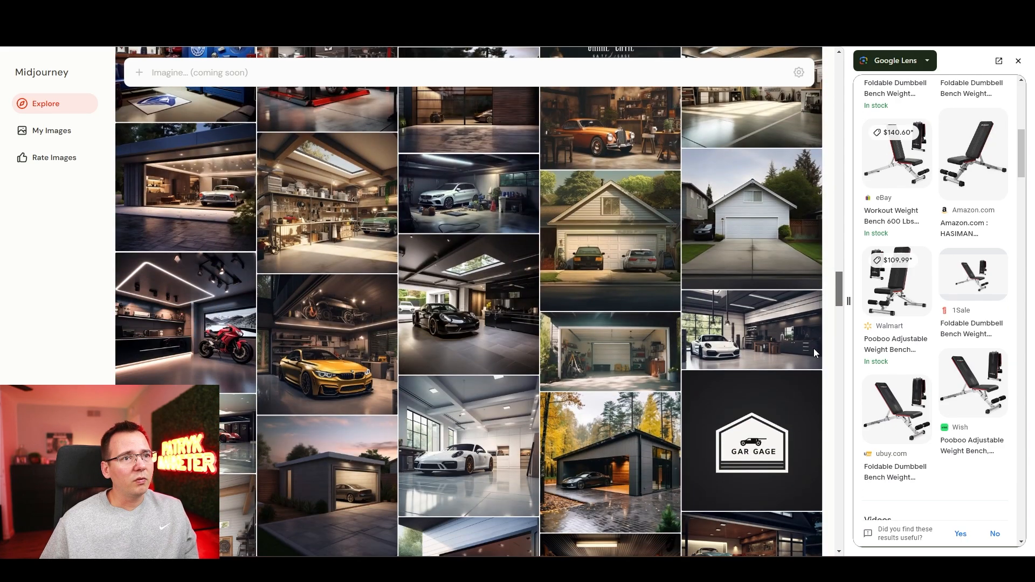
pyautogui.click(768, 303)
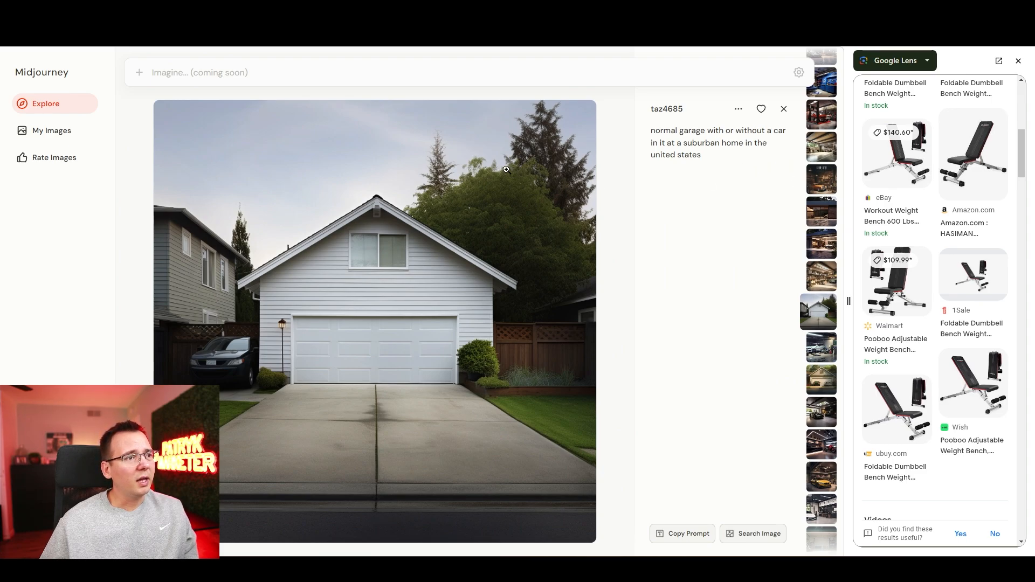
# Step: Find the garage image with a shingled wall, sunlit driveway and parked white car, and save it
pyautogui.click(281, 100)
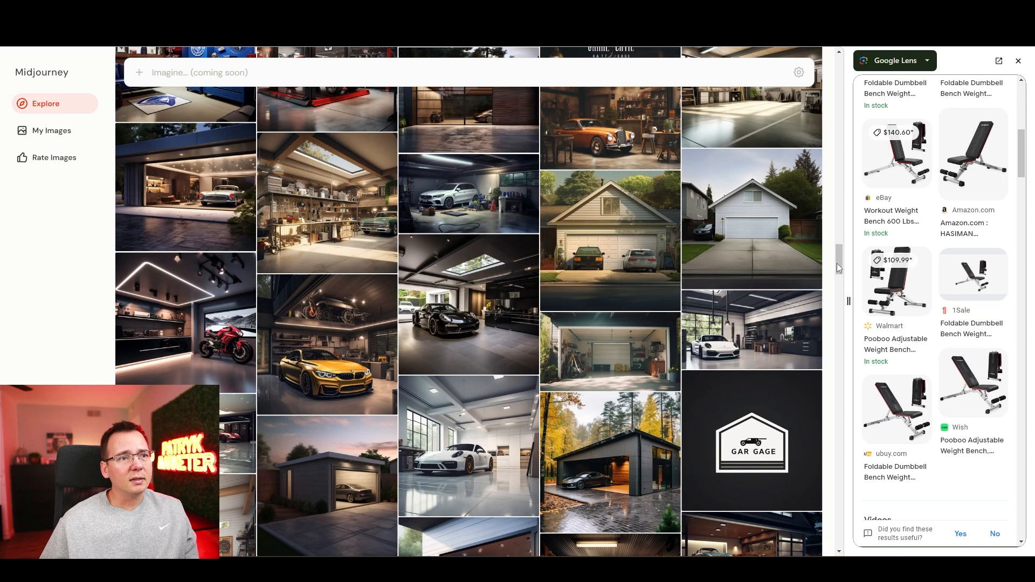
pyautogui.scroll(-4, 841, 280)
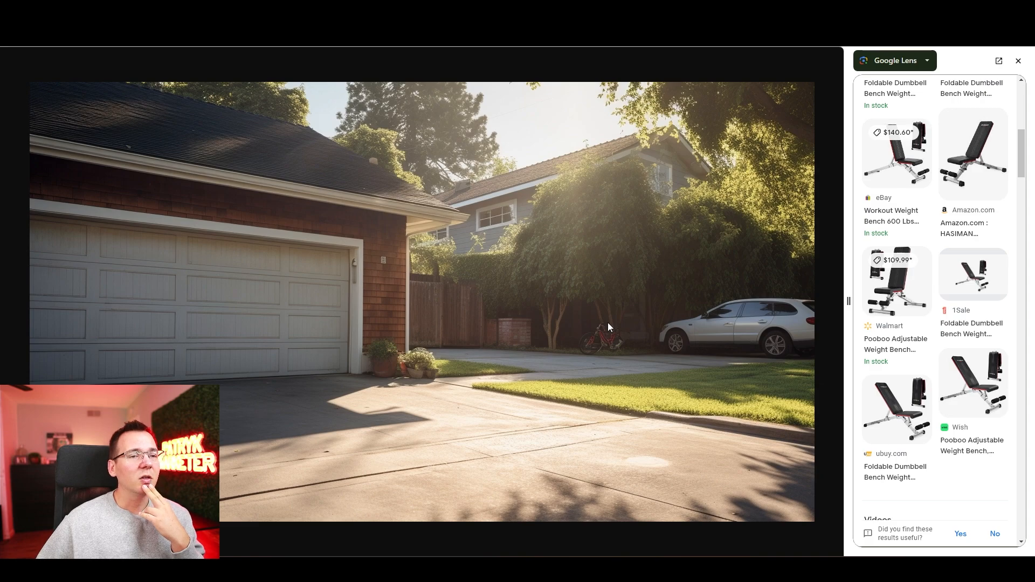
pyautogui.rightClick(602, 252)
pyautogui.click(633, 277)
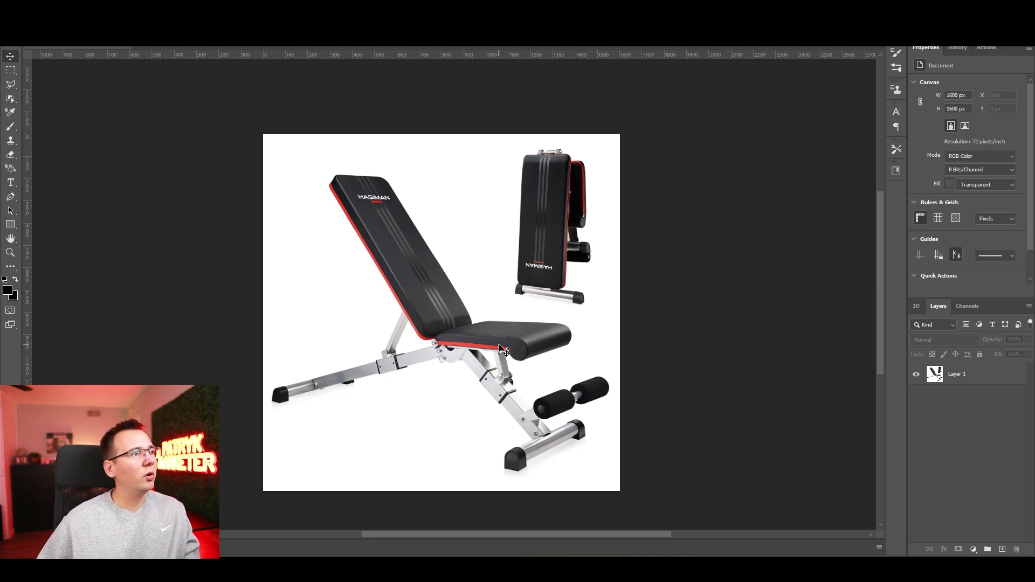
# Step: Switch to Photoshop and select the large unfolded bench on Layer 1 with the Object Selection tool
pyautogui.click(11, 98)
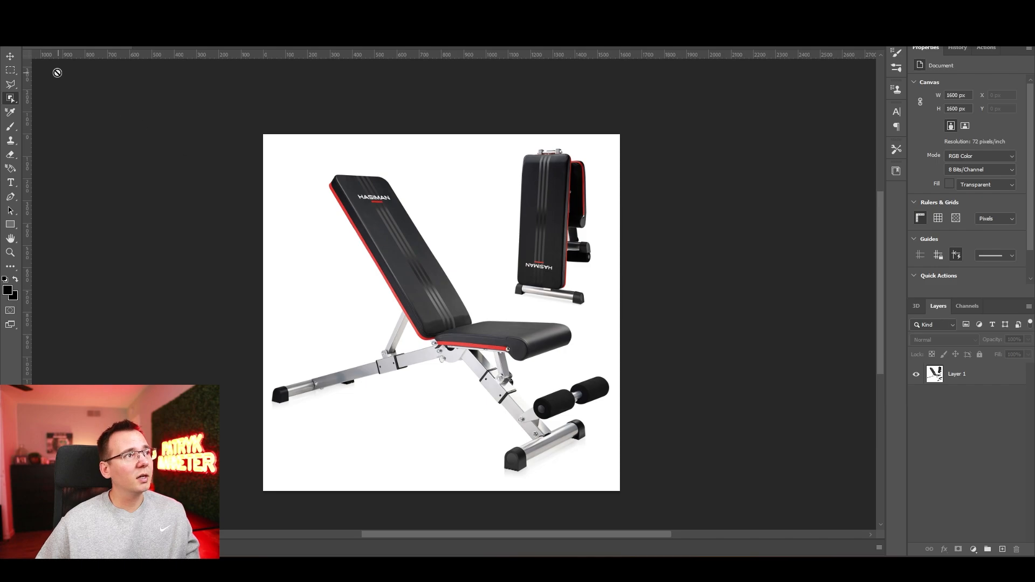
pyautogui.click(356, 296)
pyautogui.click(509, 210)
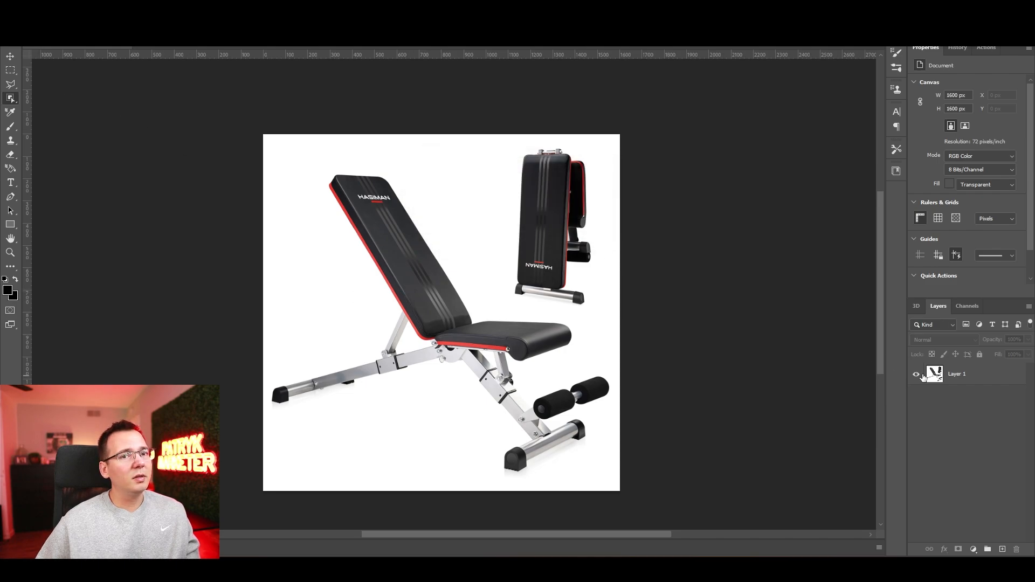
pyautogui.click(965, 374)
pyautogui.click(411, 260)
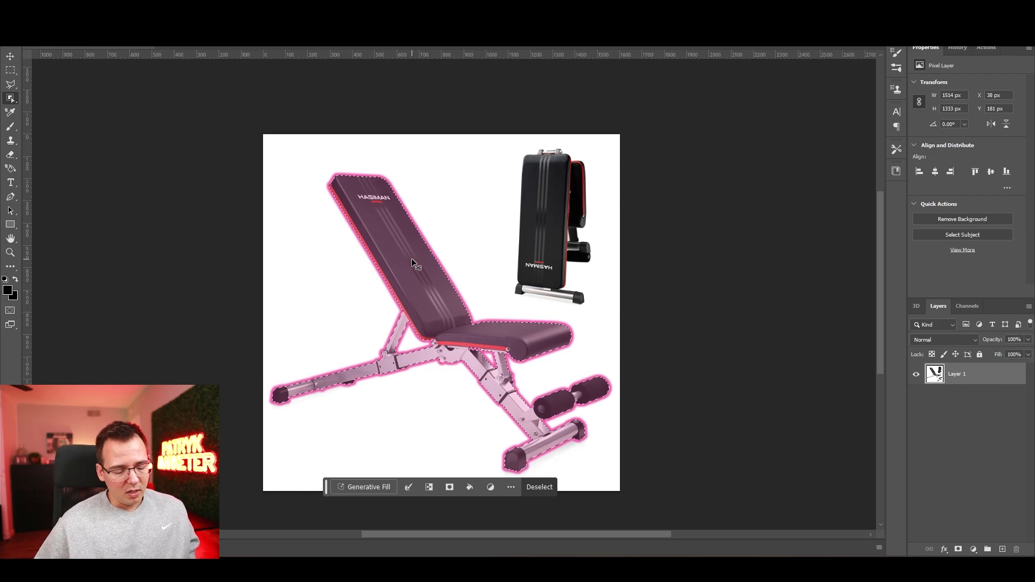
# Step: Copy the selected bench onto its own layer and delete the original Layer 1
pyautogui.hotkey('ctrl', 'j')
pyautogui.click(981, 402)
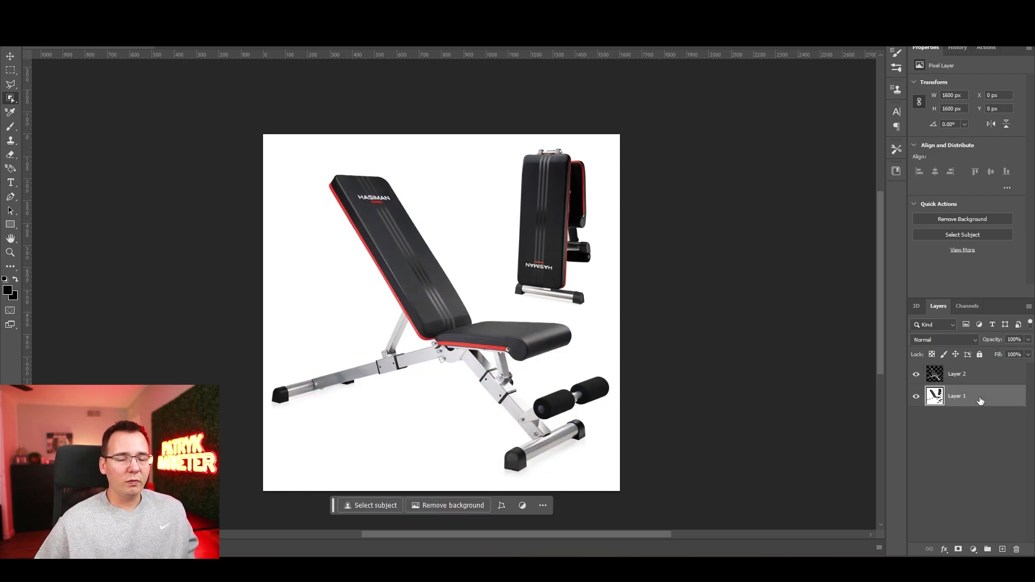
pyautogui.press('Delete')
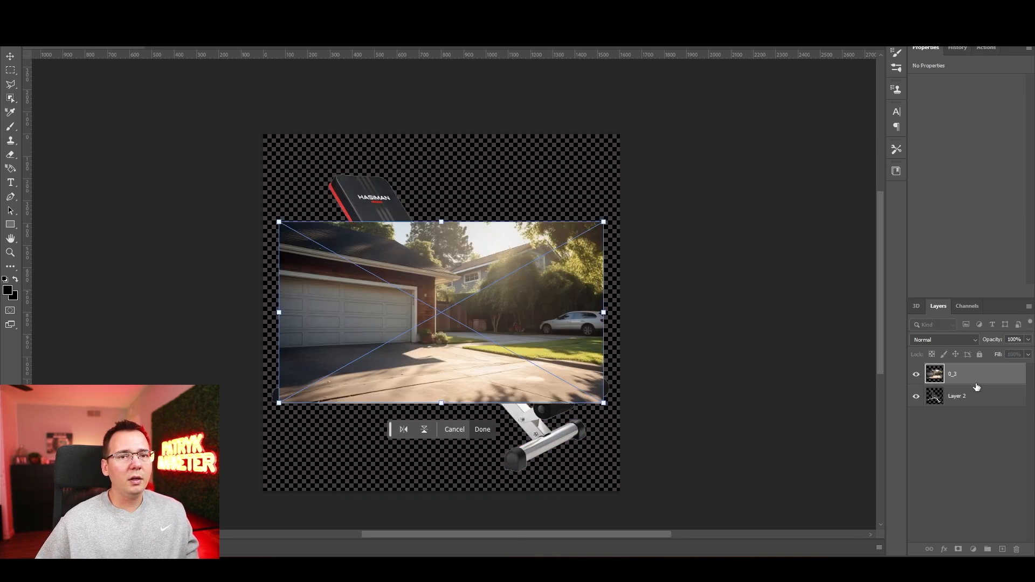
# Step: Place the garage image 0_3 beneath the bench layer and align it over the canvas's upper-left corner
pyautogui.moveTo(977, 387); pyautogui.dragTo(970, 407)
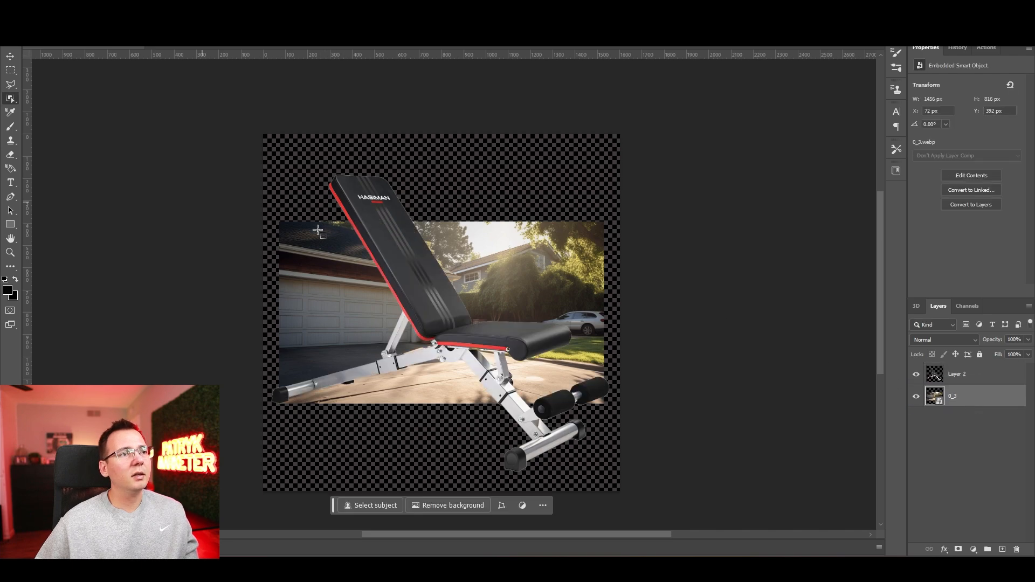
pyautogui.click(13, 60)
pyautogui.moveTo(290, 260); pyautogui.dragTo(247, 152)
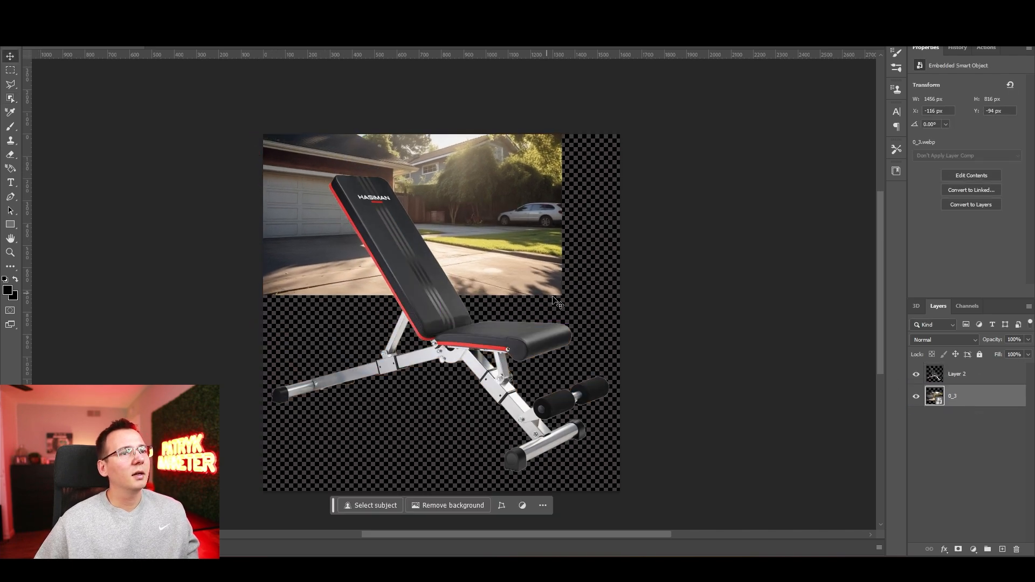
# Step: Enlarge the garage image proportionally until it fills the whole canvas behind the bench
pyautogui.hotkey('ctrl', 't')
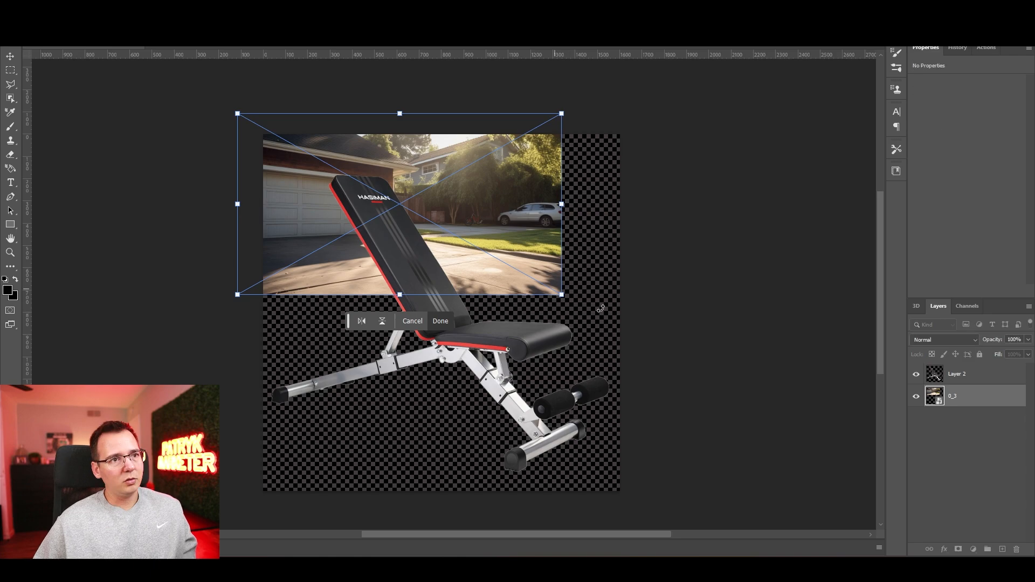
pyautogui.moveTo(556, 292); pyautogui.dragTo(863, 468)
pyautogui.moveTo(550, 239)
pyautogui.mouseDown()
pyautogui.moveTo(516, 234)
pyautogui.moveTo(569, 236)
pyautogui.mouseUp()
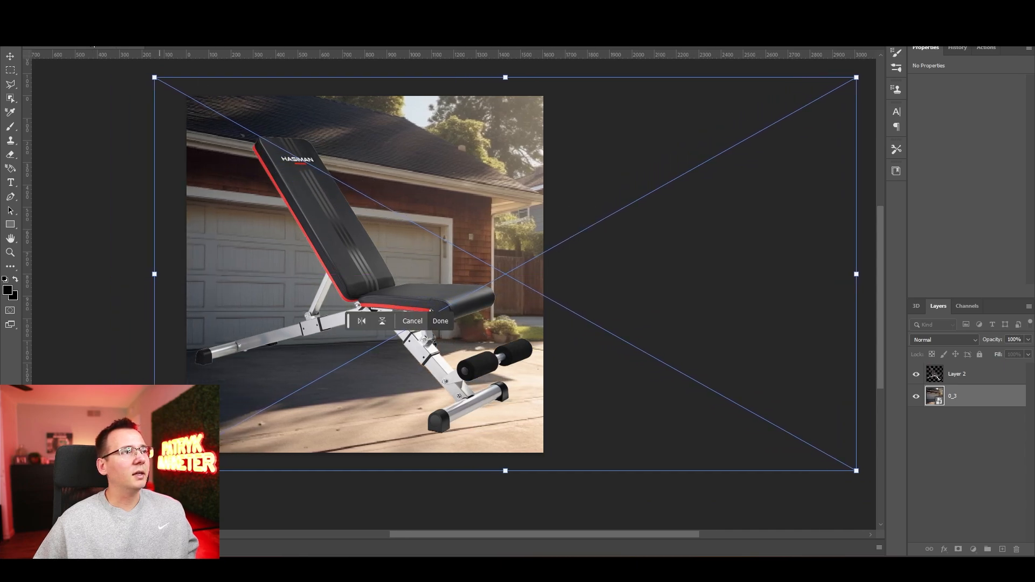
pyautogui.click(10, 56)
pyautogui.scroll(1, 89, 227)
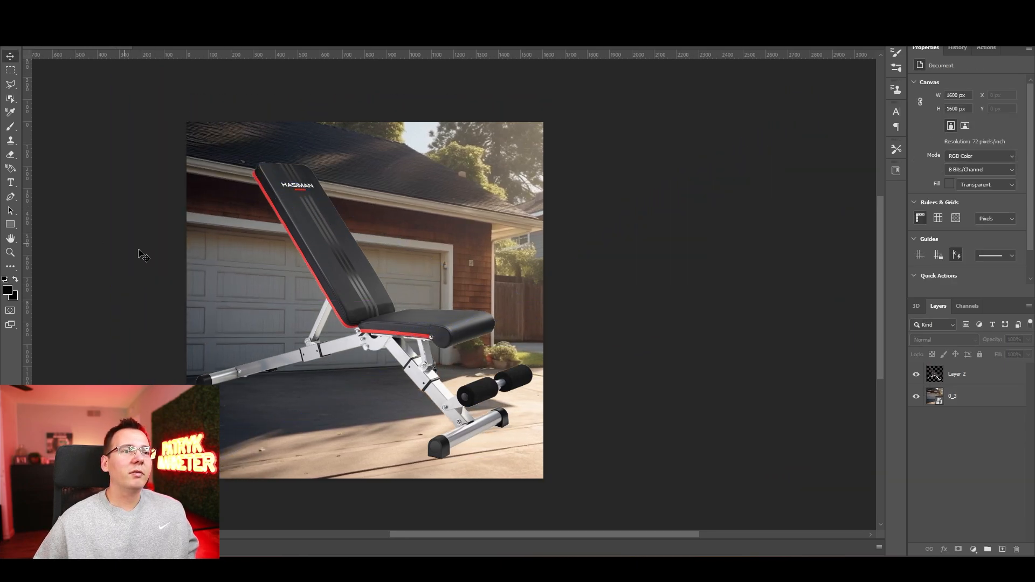
# Step: Shift the garage background slightly to the right behind the bench, keeping the canvas fully covered
pyautogui.moveTo(422, 225)
pyautogui.mouseDown()
pyautogui.moveTo(456, 223)
pyautogui.moveTo(438, 220)
pyautogui.mouseUp()
pyautogui.click(124, 238)
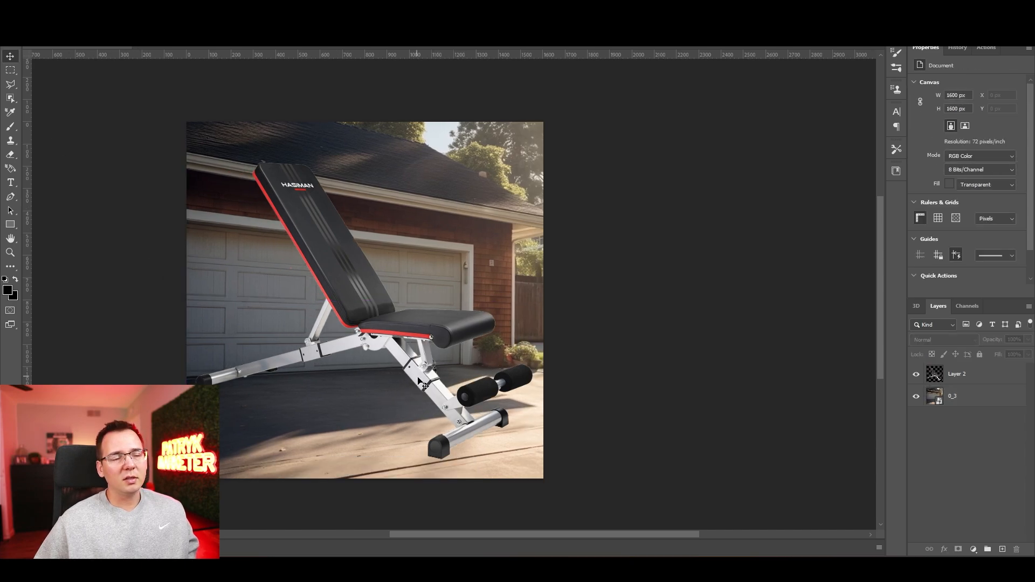
pyautogui.scroll(-1, 451, 392)
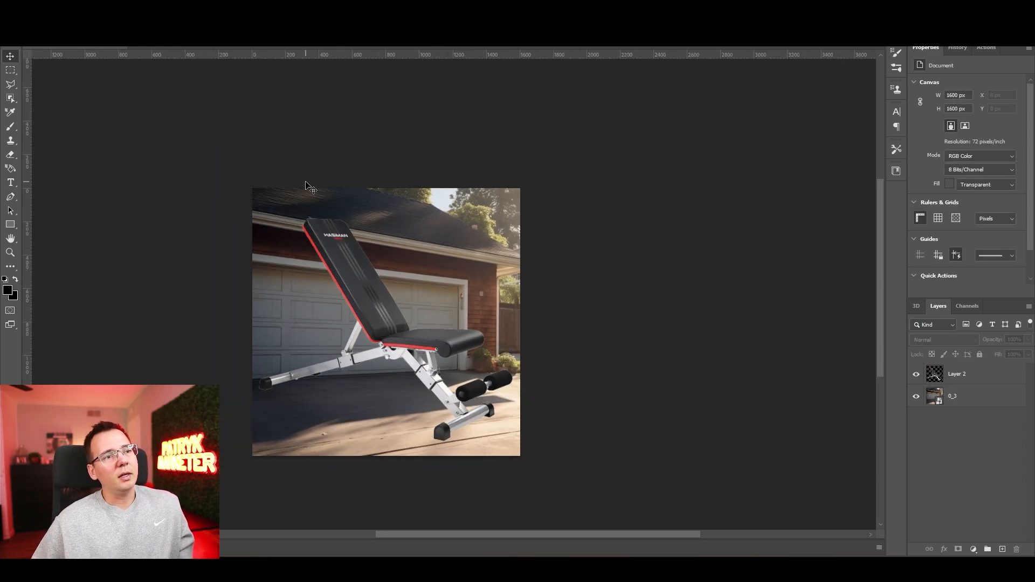
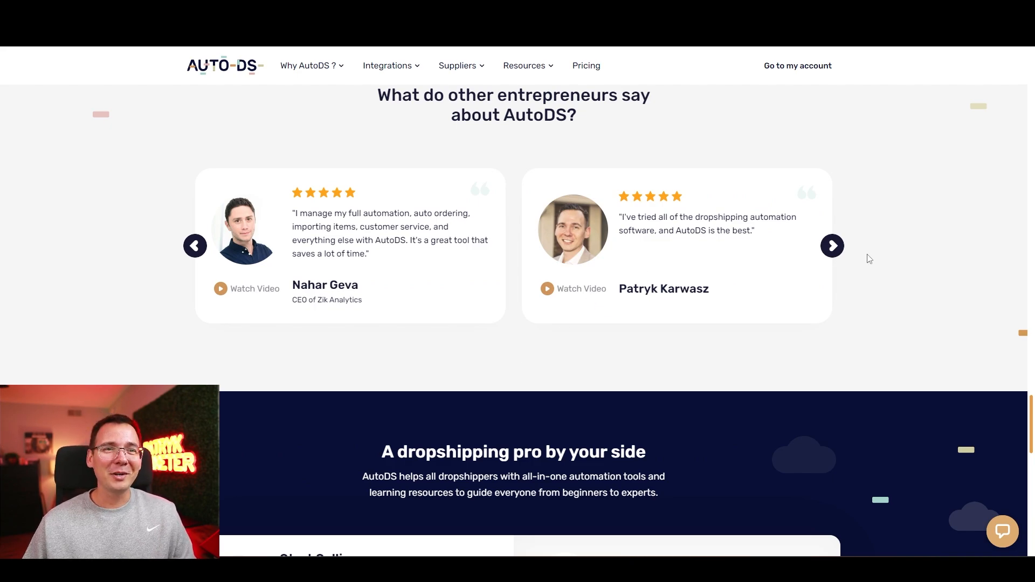
# Step: Browse through the entrepreneur testimonials about AutoDS
pyautogui.click(834, 251)
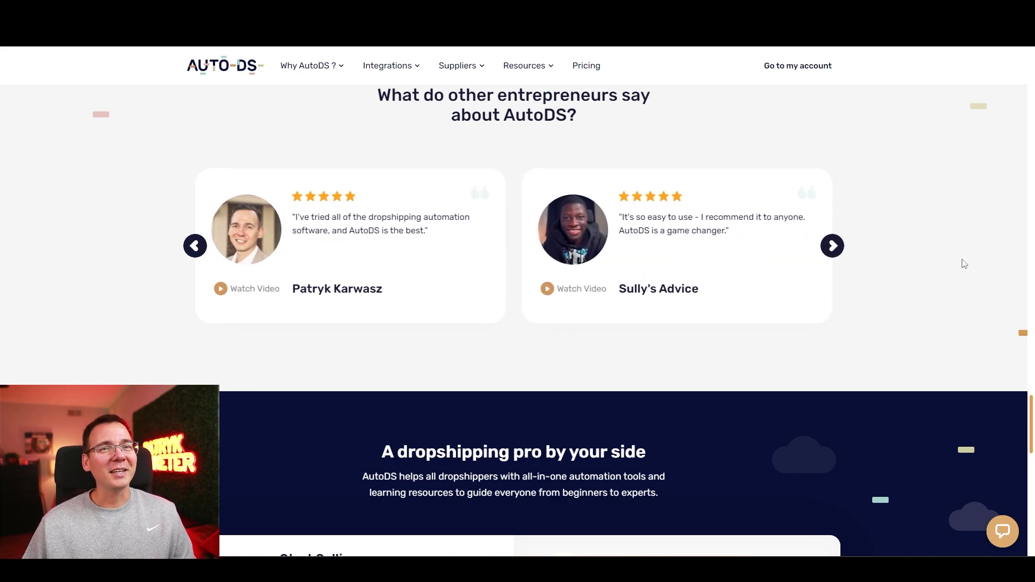
pyautogui.click(832, 253)
pyautogui.click(832, 253)
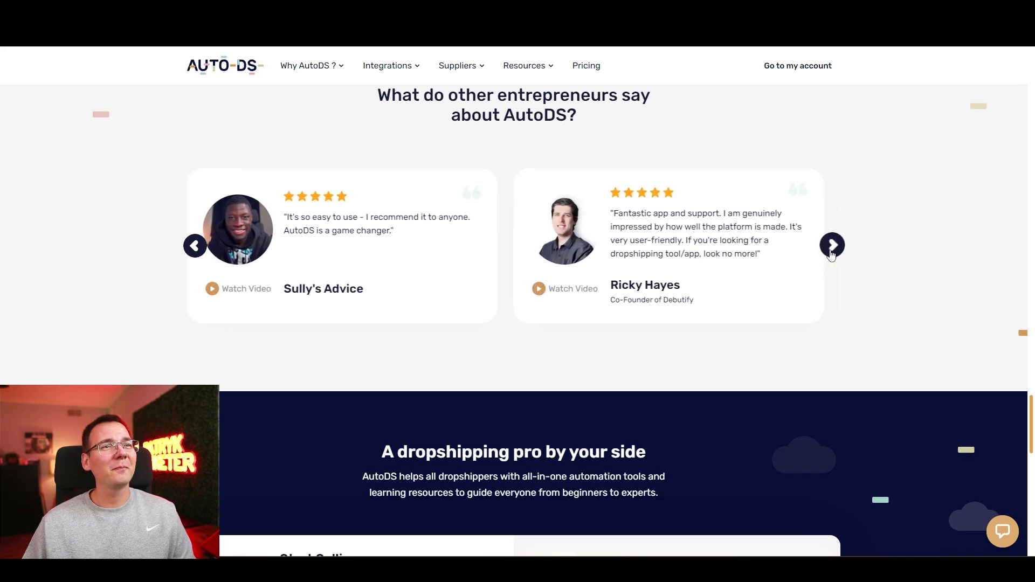
pyautogui.click(831, 253)
pyautogui.click(832, 252)
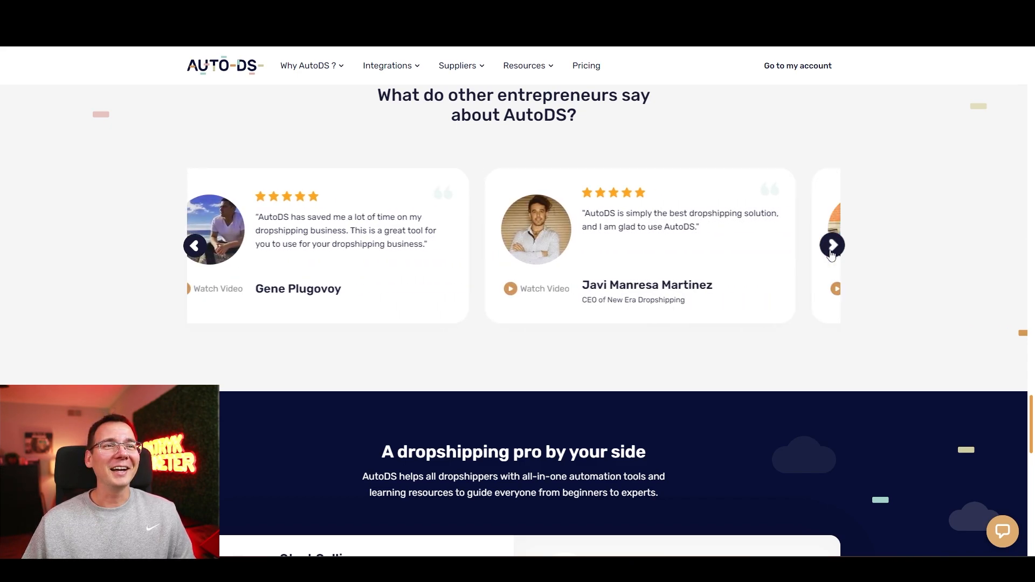
pyautogui.click(831, 253)
pyautogui.click(832, 252)
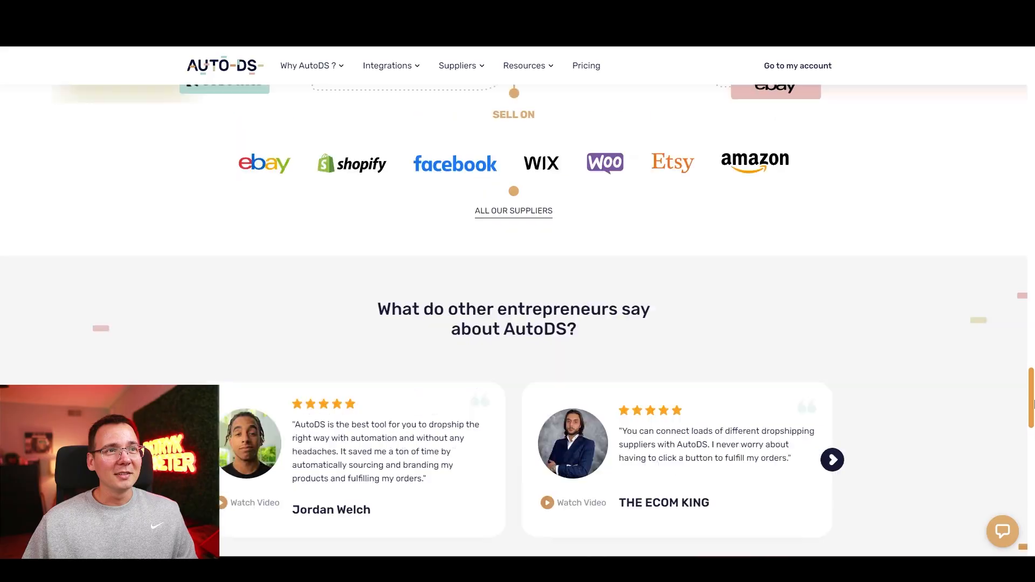
# Step: Review the AutoDS Facebook pricing plans and switch the prices to monthly billing
pyautogui.moveTo(1032, 404); pyautogui.dragTo(1024, 88)
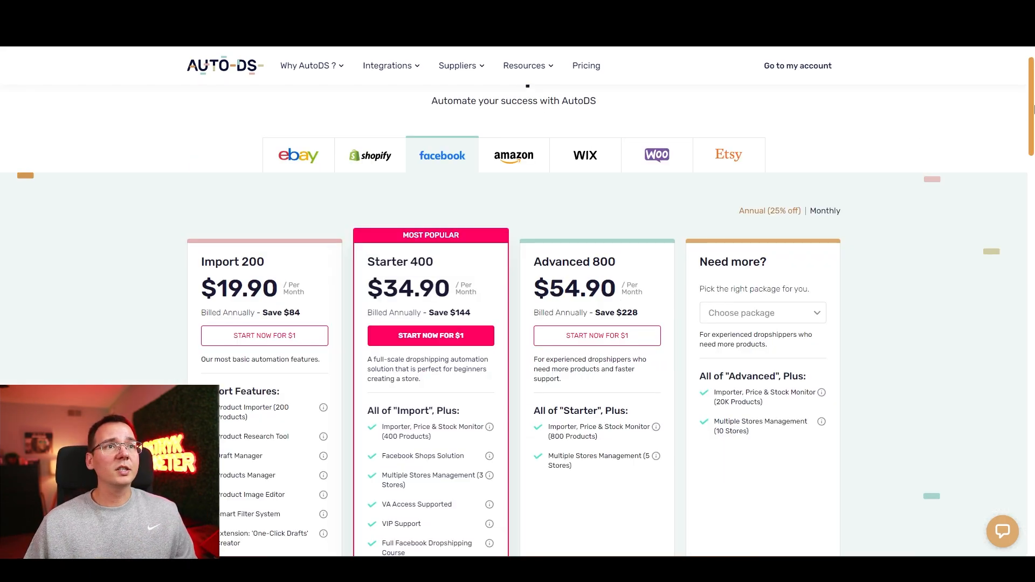
pyautogui.scroll(-1, 1032, 112)
pyautogui.moveTo(1032, 112)
pyautogui.mouseDown()
pyautogui.moveTo(1032, 125)
pyautogui.moveTo(1029, 100)
pyautogui.moveTo(1031, 124)
pyautogui.mouseUp()
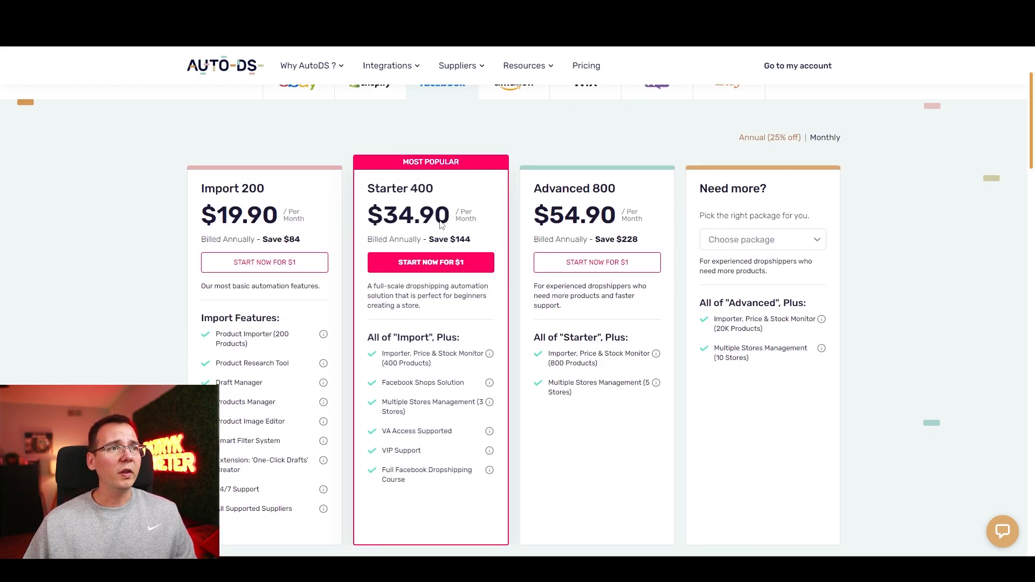
pyautogui.click(830, 138)
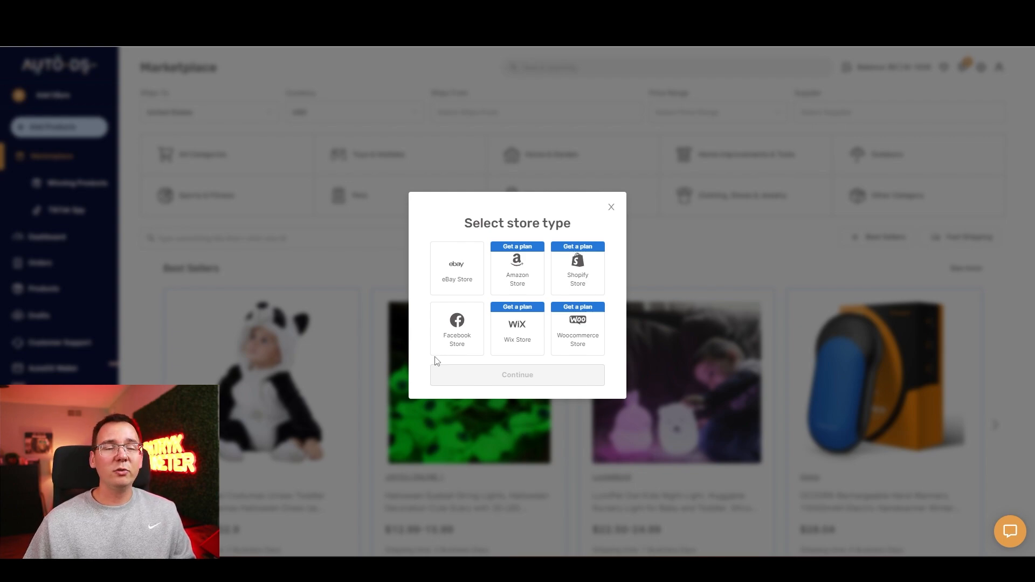
# Step: Choose a Facebook store as the new store type, with Facebook Marketplace as its selling channel
pyautogui.click(455, 335)
pyautogui.click(481, 376)
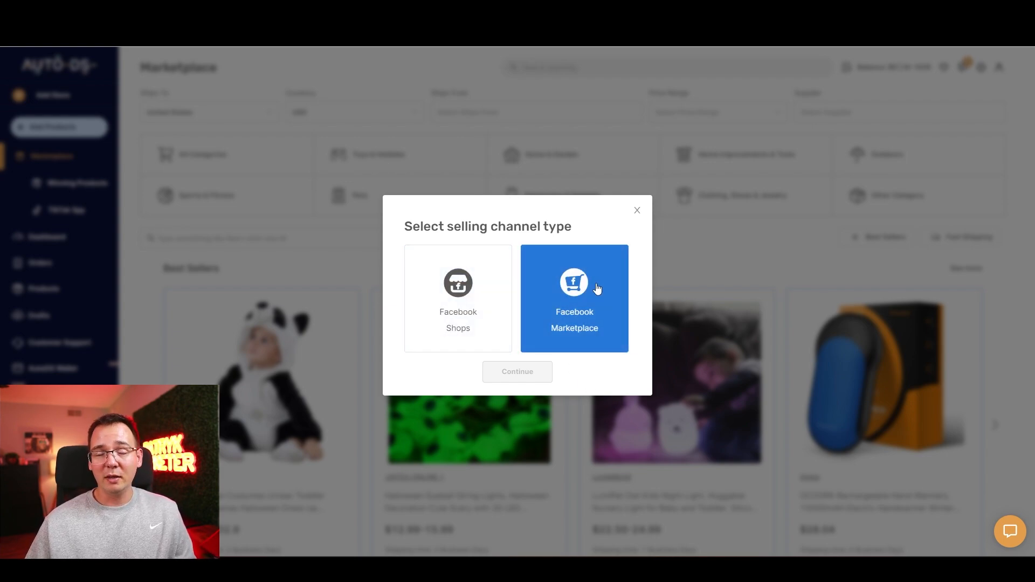
pyautogui.click(597, 288)
pyautogui.click(539, 372)
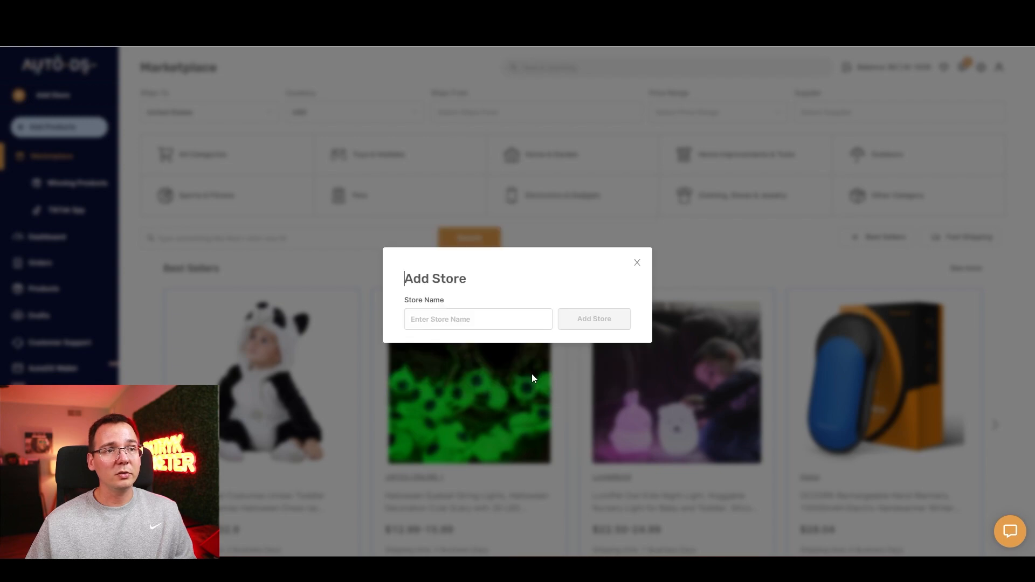
# Step: Name the new store with the owner's first name followed by "Facebook" and add it
pyautogui.click(527, 290)
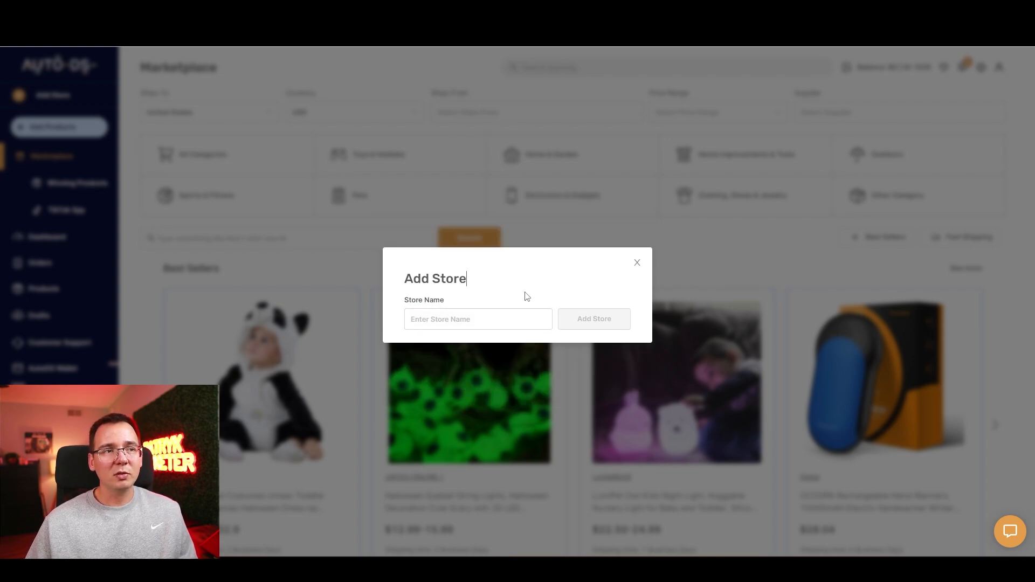
pyautogui.click(485, 320)
pyautogui.write('Patryk Face')
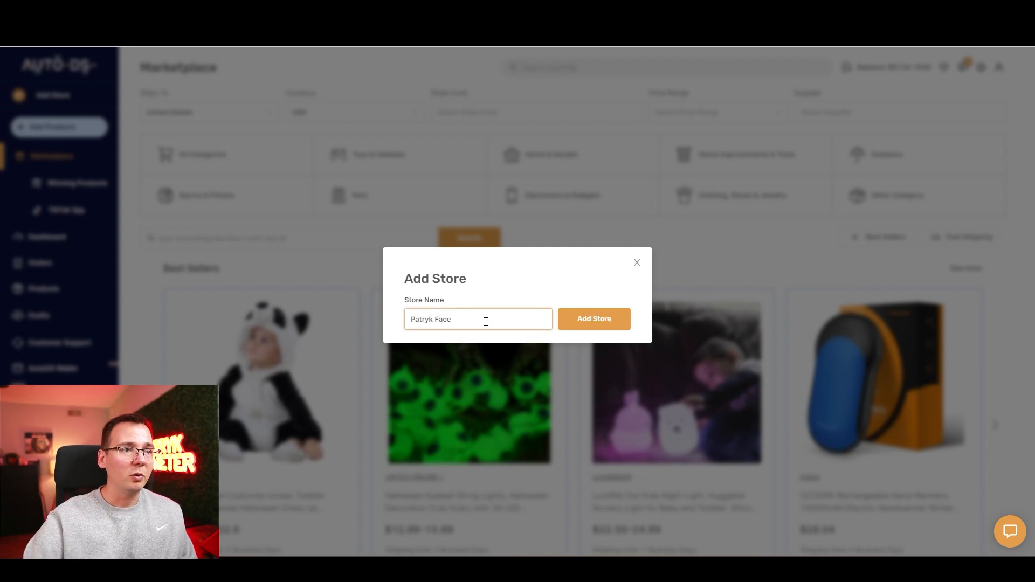
pyautogui.write('book')
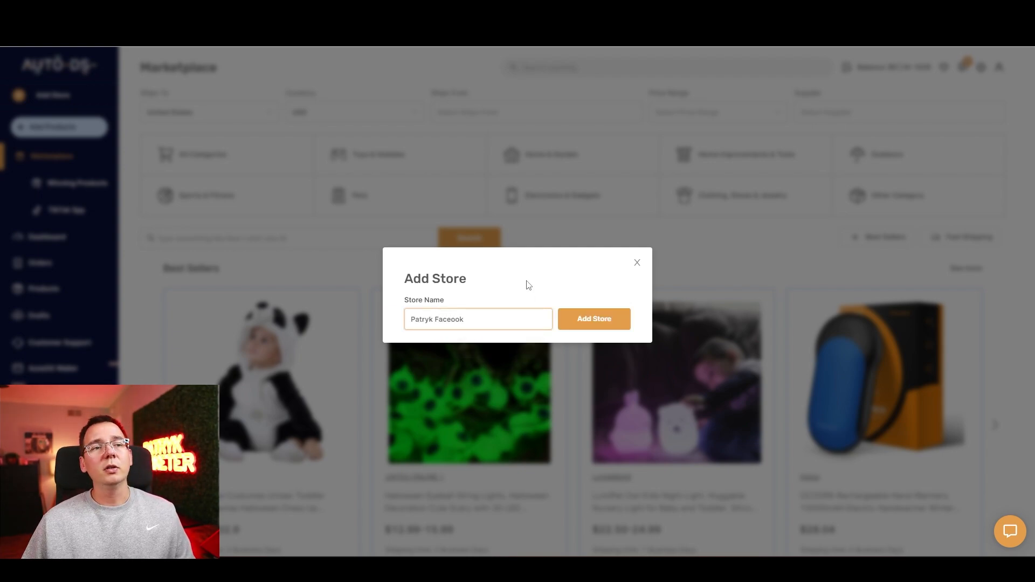
pyautogui.click(583, 318)
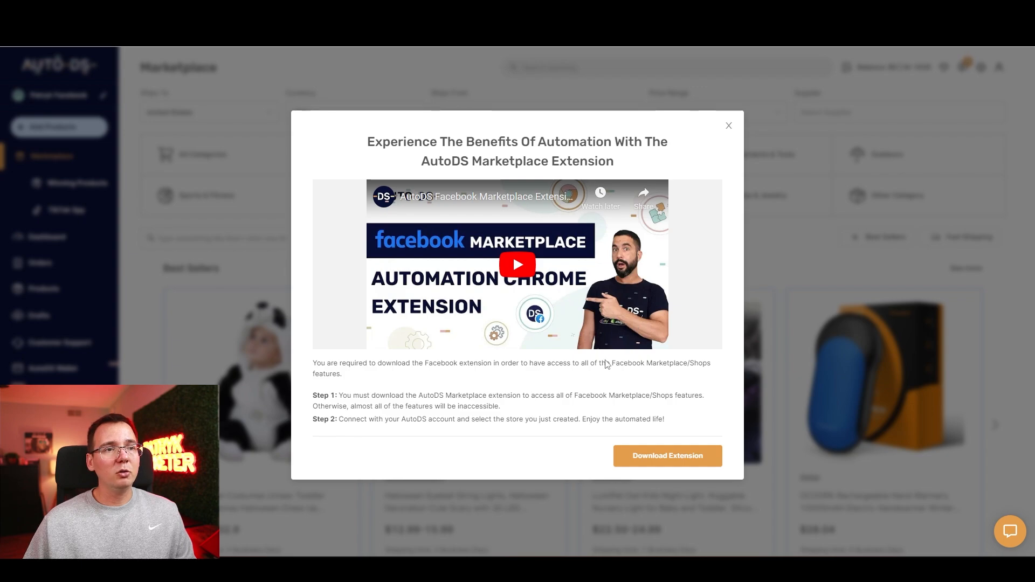
# Step: Open the Marketplace Dropshipping Helper page in the Chrome Web Store and check the extension's store and update interval settings
pyautogui.click(666, 460)
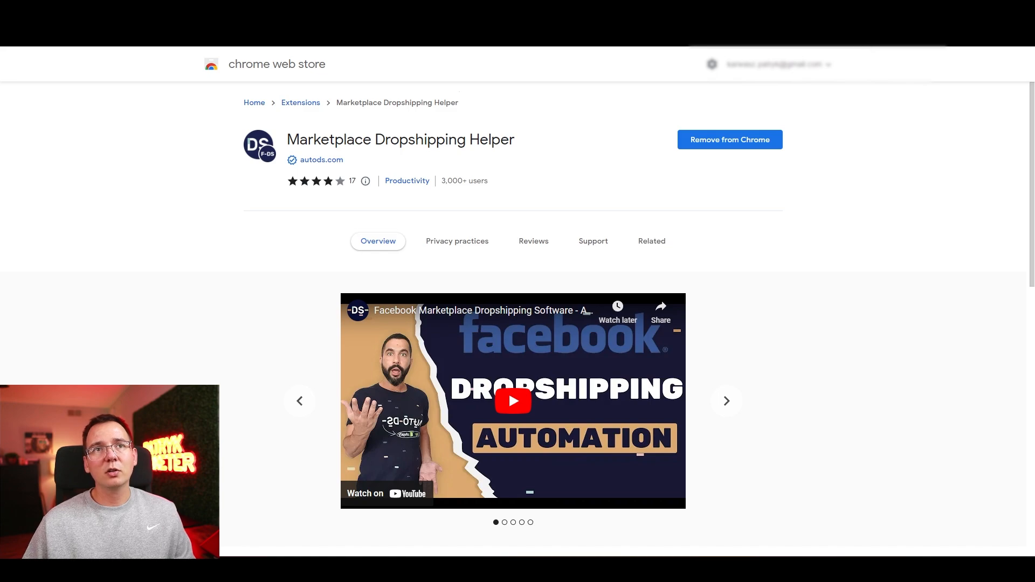
pyautogui.click(840, 34)
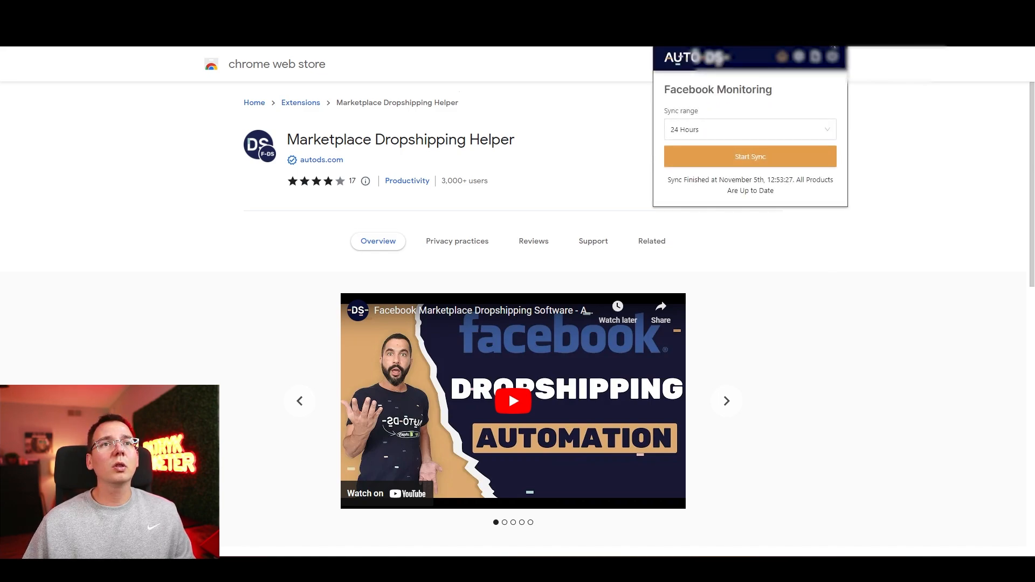
pyautogui.click(799, 58)
pyautogui.click(799, 58)
pyautogui.click(839, 35)
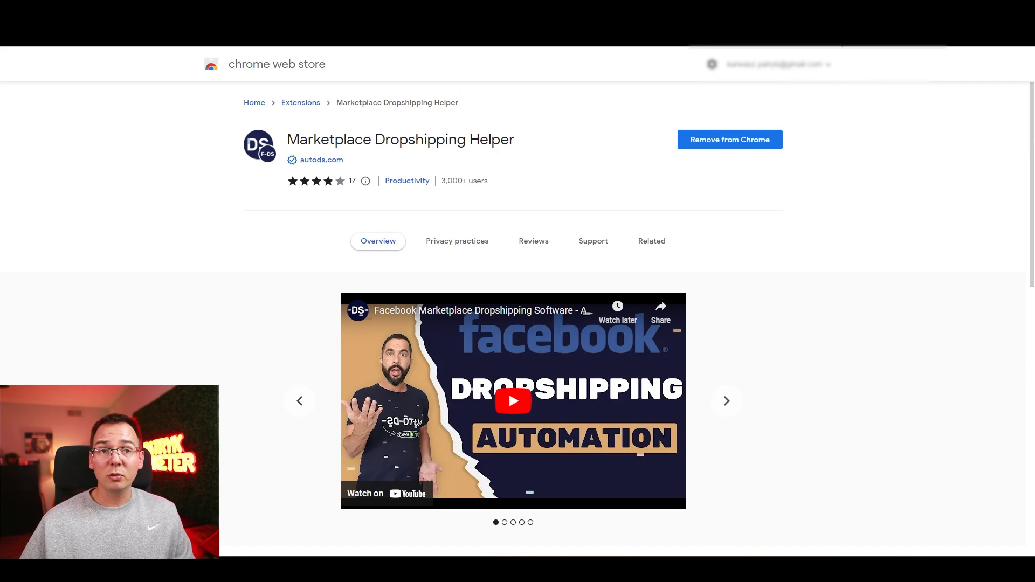
pyautogui.click(840, 36)
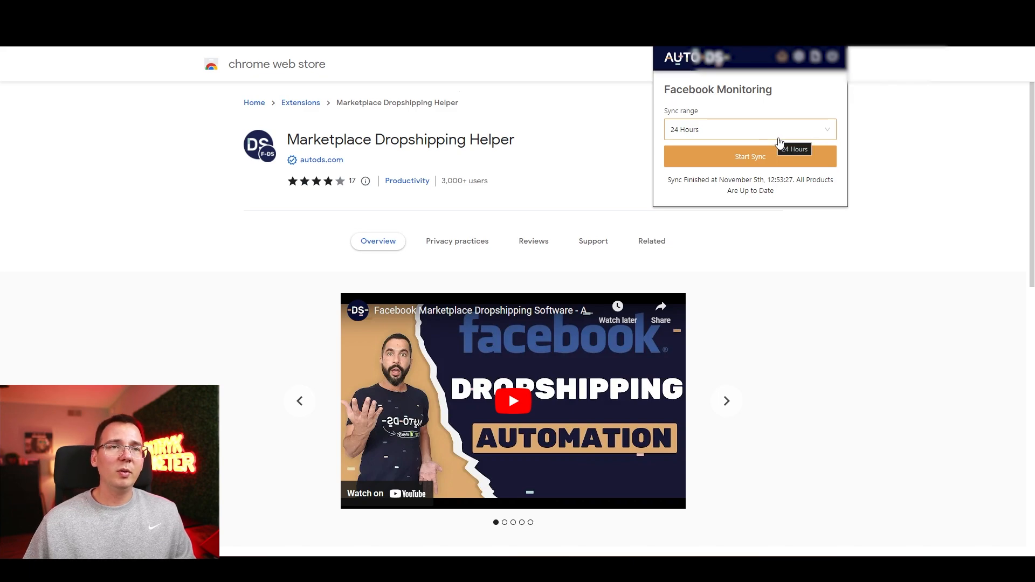
pyautogui.click(799, 60)
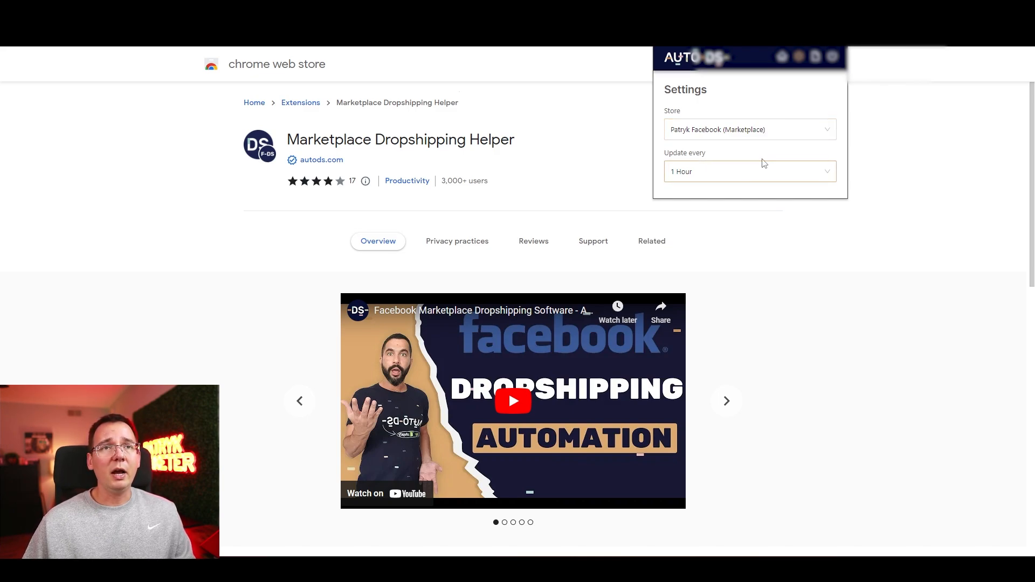
pyautogui.click(856, 287)
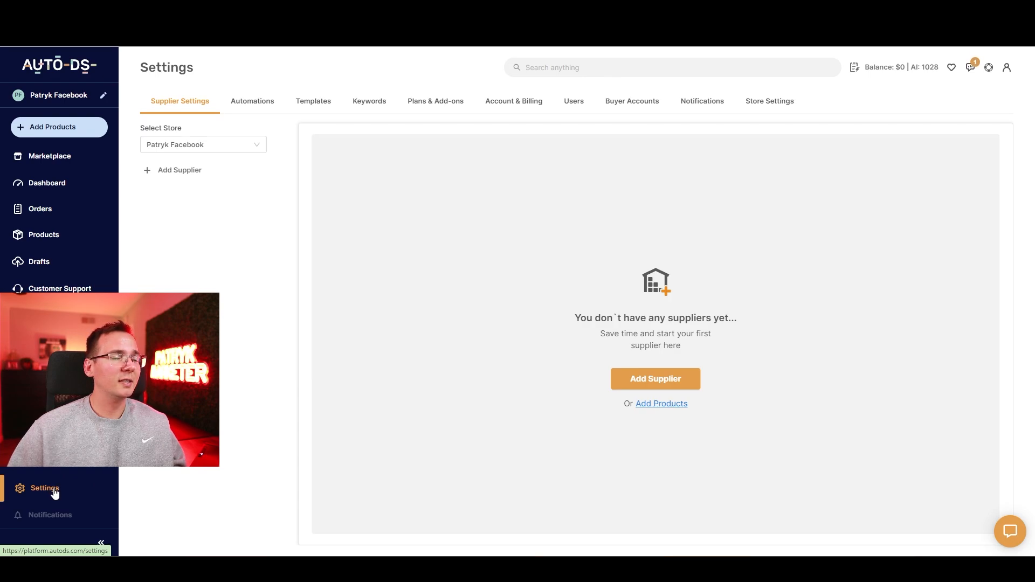
# Step: Add EBay, United States, as a supplier with recommended settings in the Facebook store's supplier settings
pyautogui.click(54, 491)
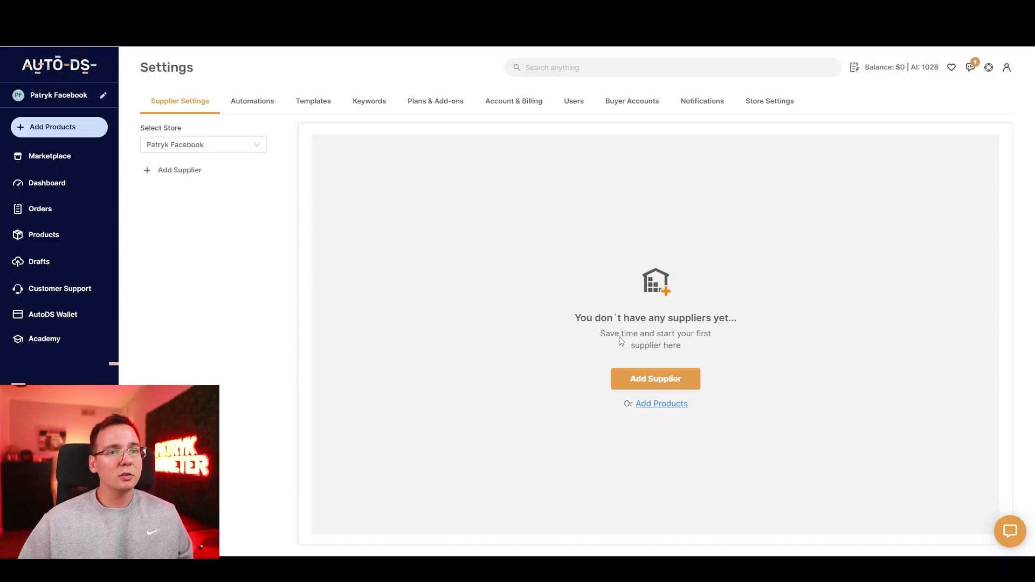
pyautogui.click(641, 376)
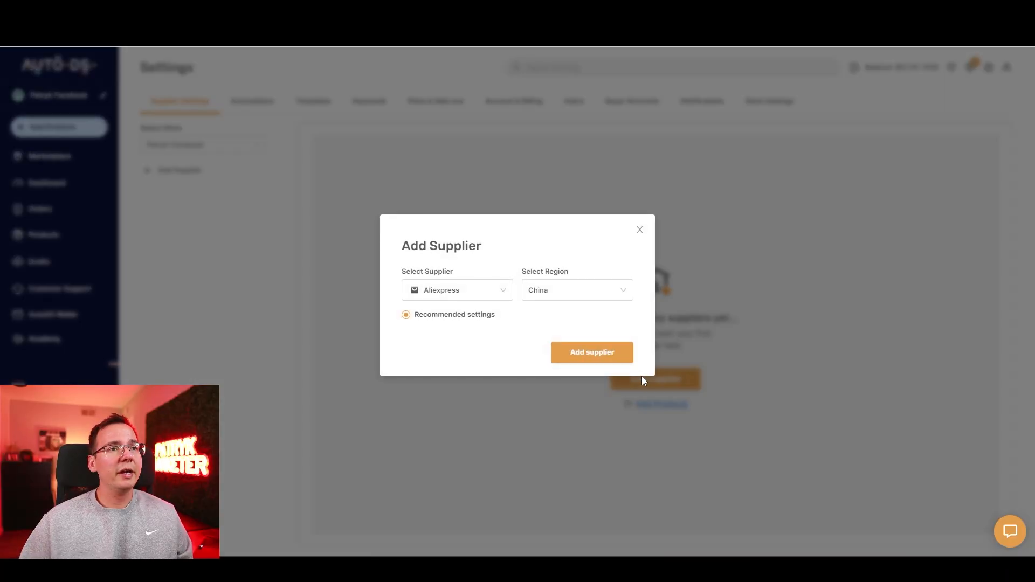
pyautogui.click(509, 290)
pyautogui.moveTo(512, 322); pyautogui.dragTo(512, 364)
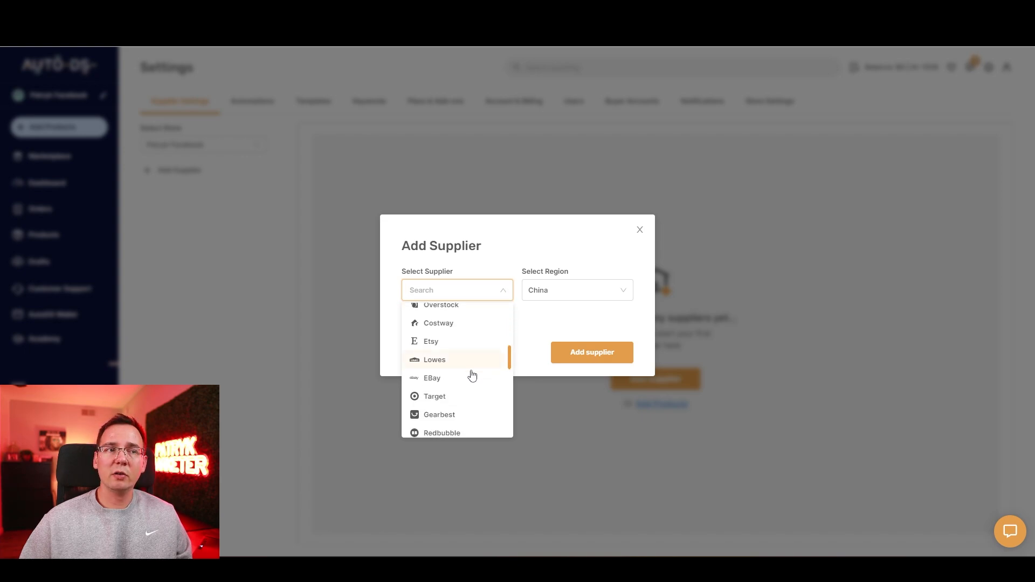
pyautogui.click(453, 380)
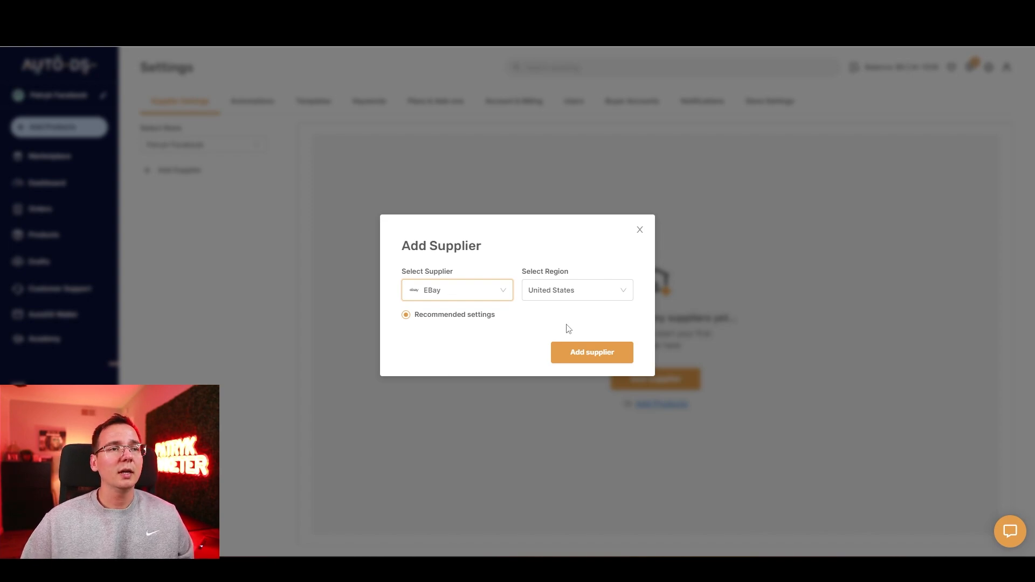
pyautogui.click(571, 348)
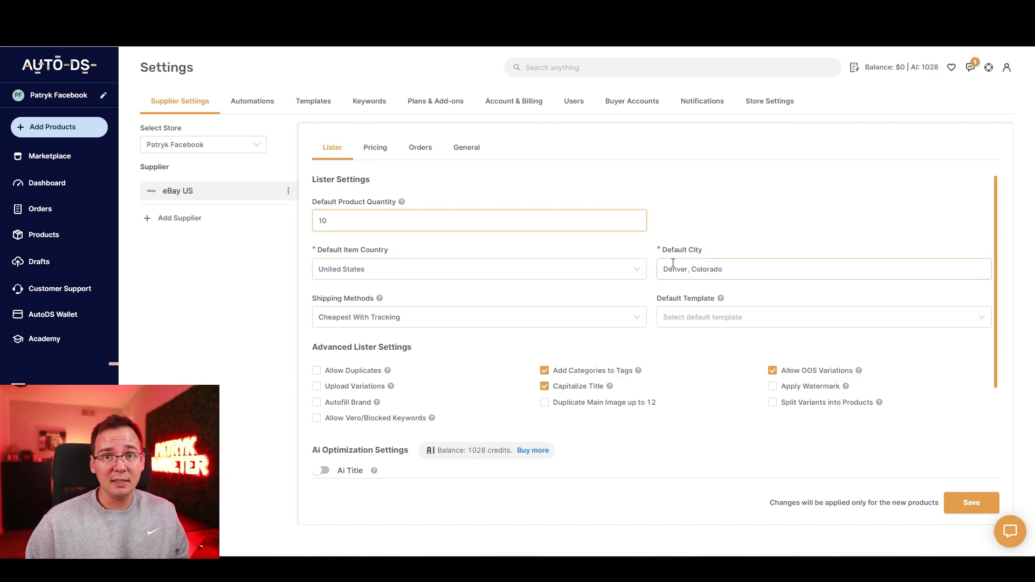
# Step: Set the eBay US supplier's default city to Los Angeles, California in the lister settings
pyautogui.click(722, 275)
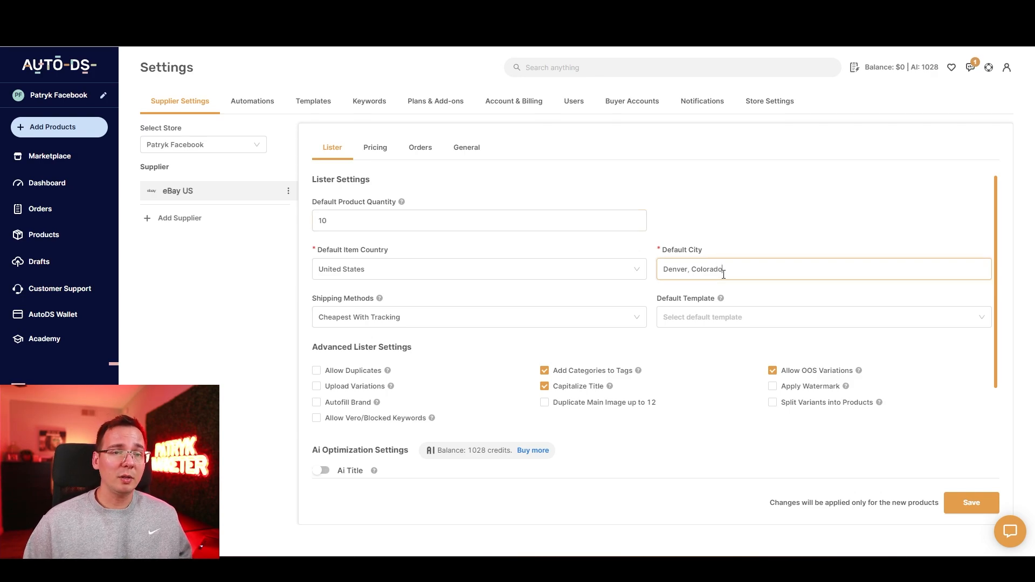
pyautogui.tripleClick(723, 274)
pyautogui.write('Los Angele')
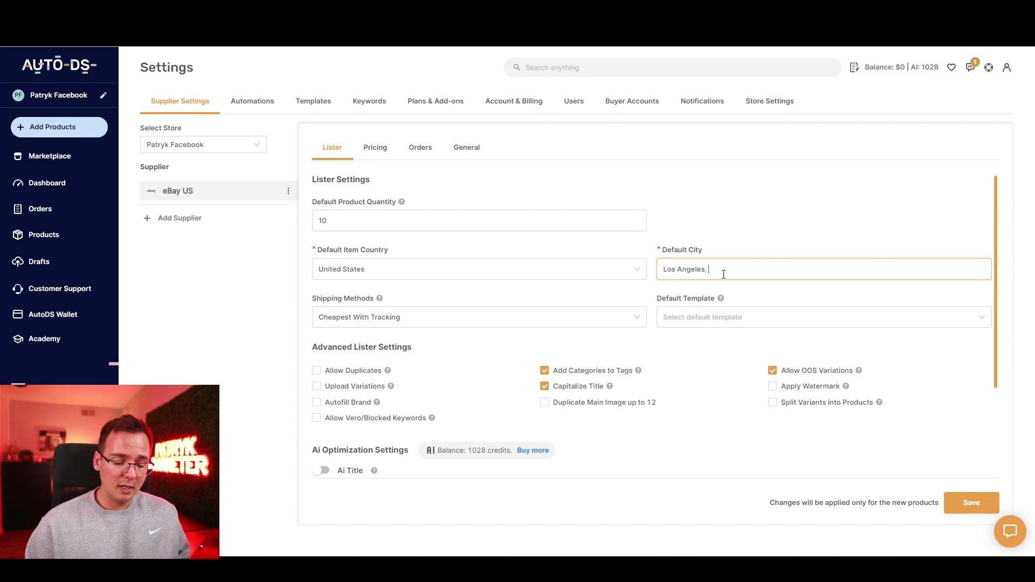
pyautogui.write('s, c')
pyautogui.press('capslock')
pyautogui.write('AL')
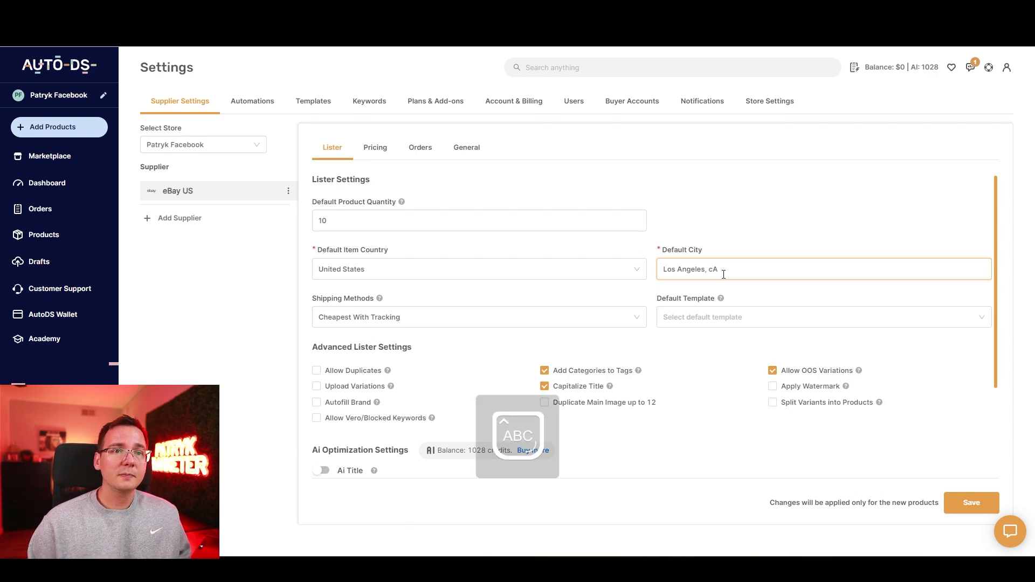
pyautogui.press('BackSpace')
pyautogui.press('BackSpace')
pyautogui.press('capslock')
pyautogui.write('California')
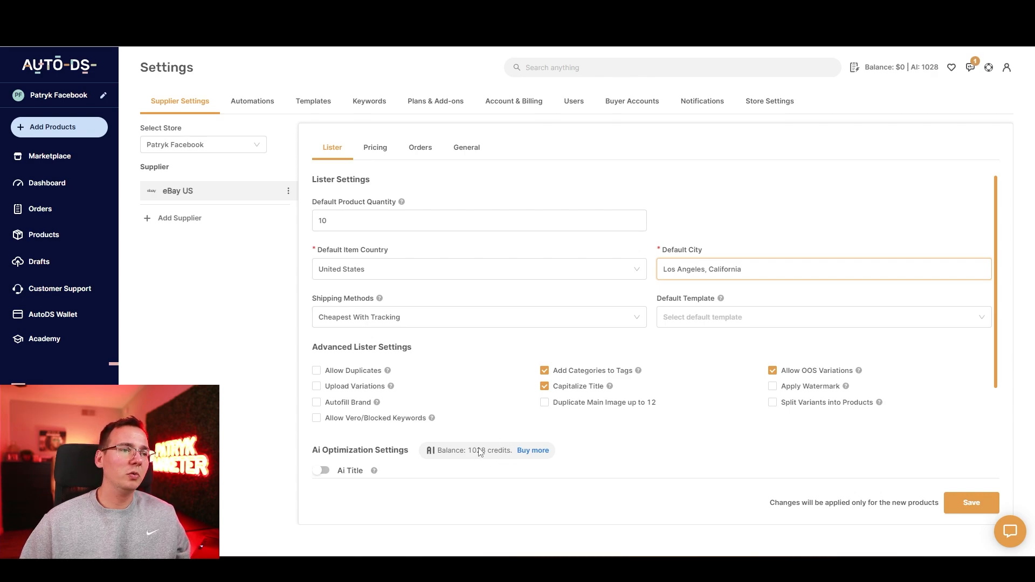
# Step: Set the eBay US supplier's additional profit to 25% in the pricing settings and save the supplier settings
pyautogui.moveTo(374, 470)
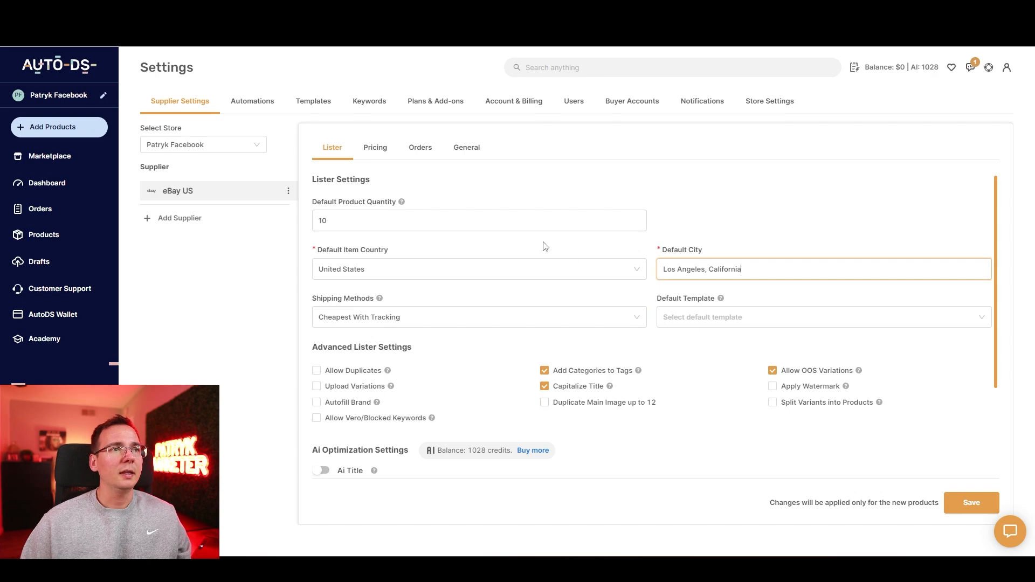
pyautogui.click(382, 150)
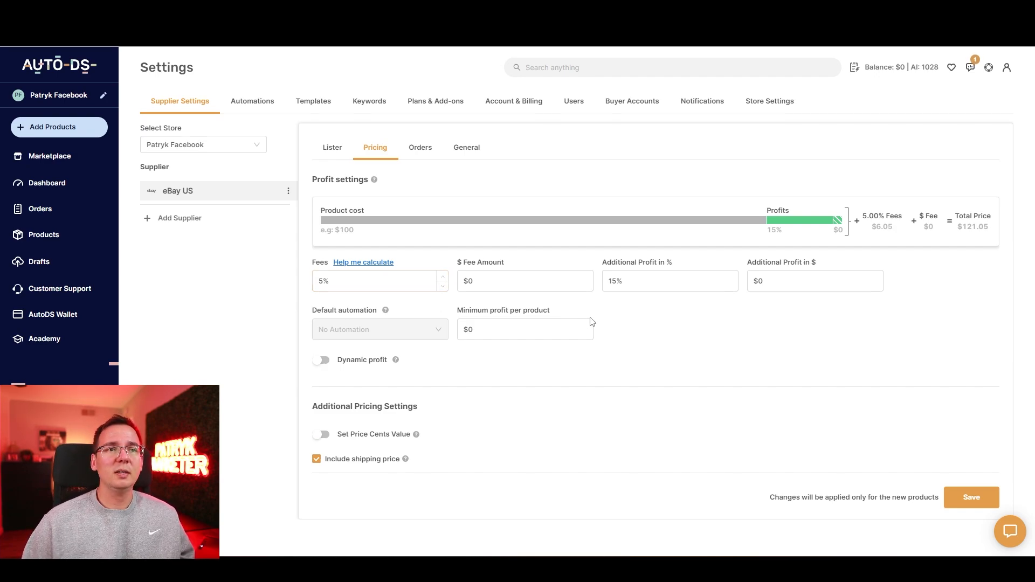
pyautogui.click(613, 281)
pyautogui.press('BackSpace')
pyautogui.write('2')
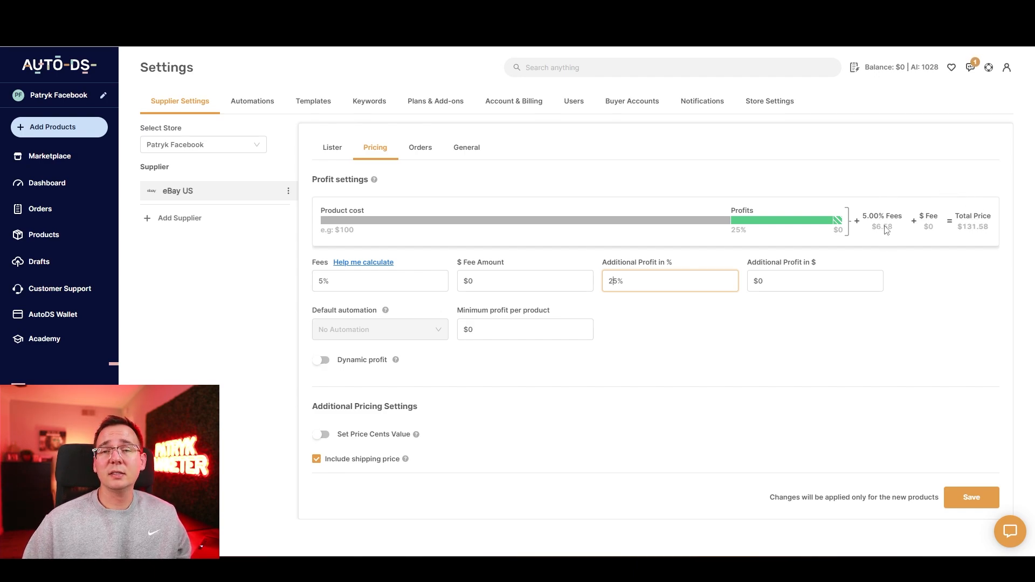
pyautogui.click(959, 494)
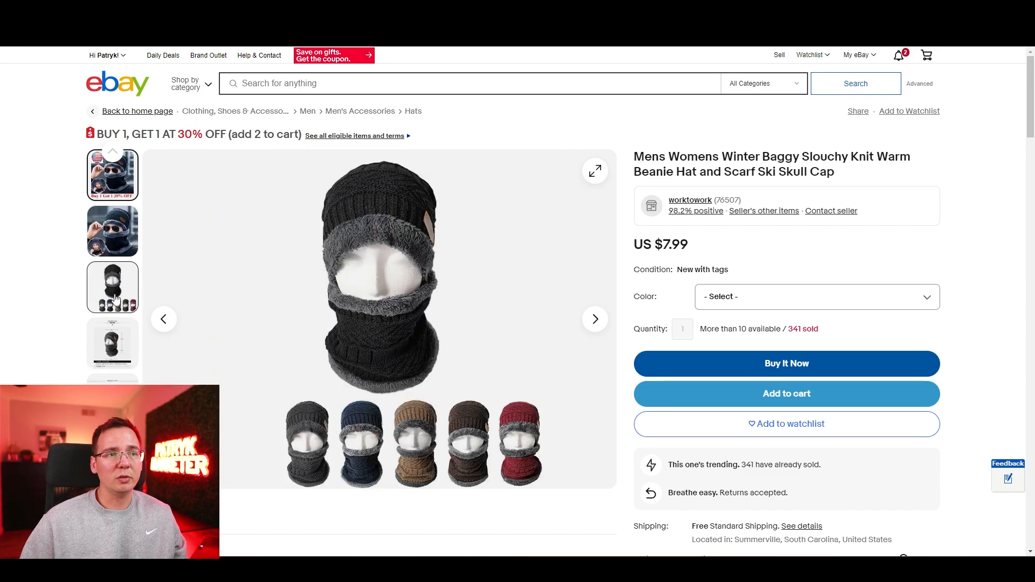
# Step: Look through the beanie and scarf listing's photos on eBay and copy the listing's URL
pyautogui.click(112, 485)
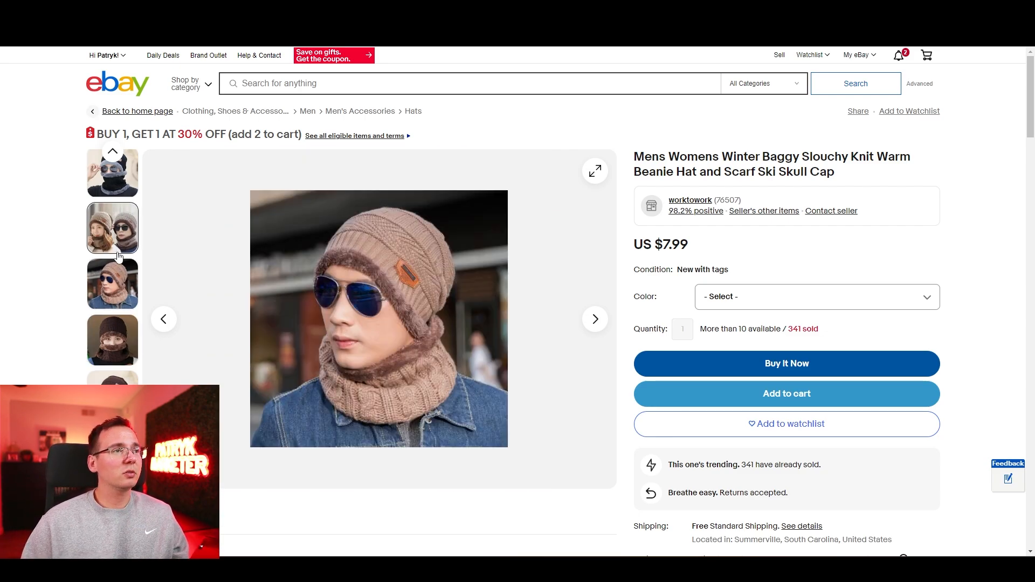
pyautogui.moveTo(115, 237)
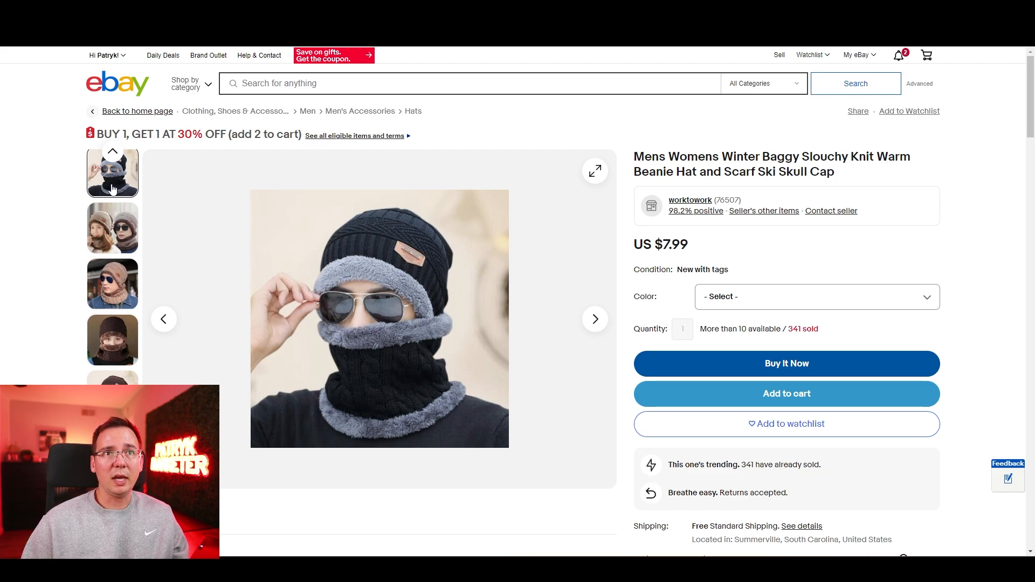
pyautogui.click(839, 34)
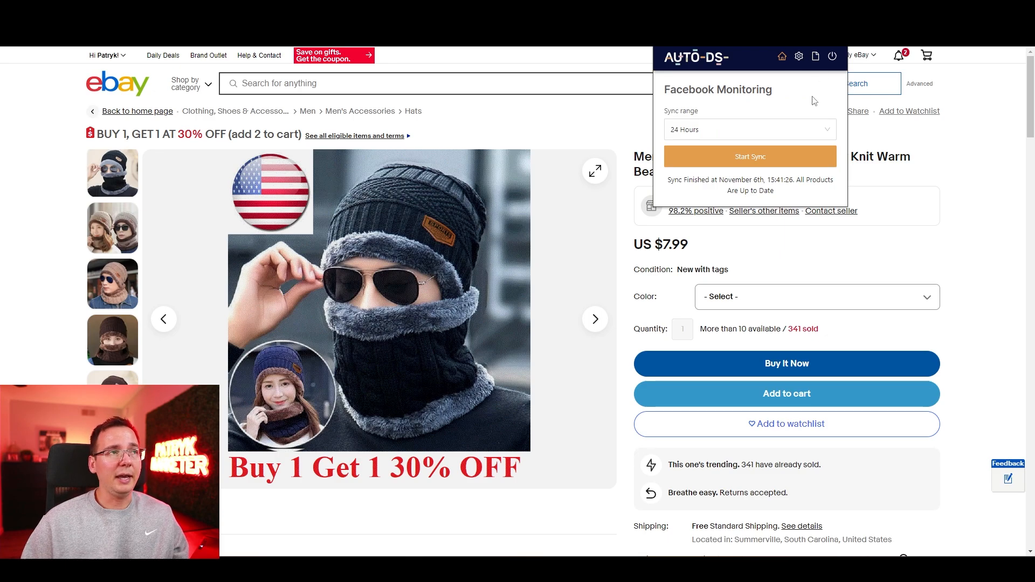
pyautogui.click(650, 32)
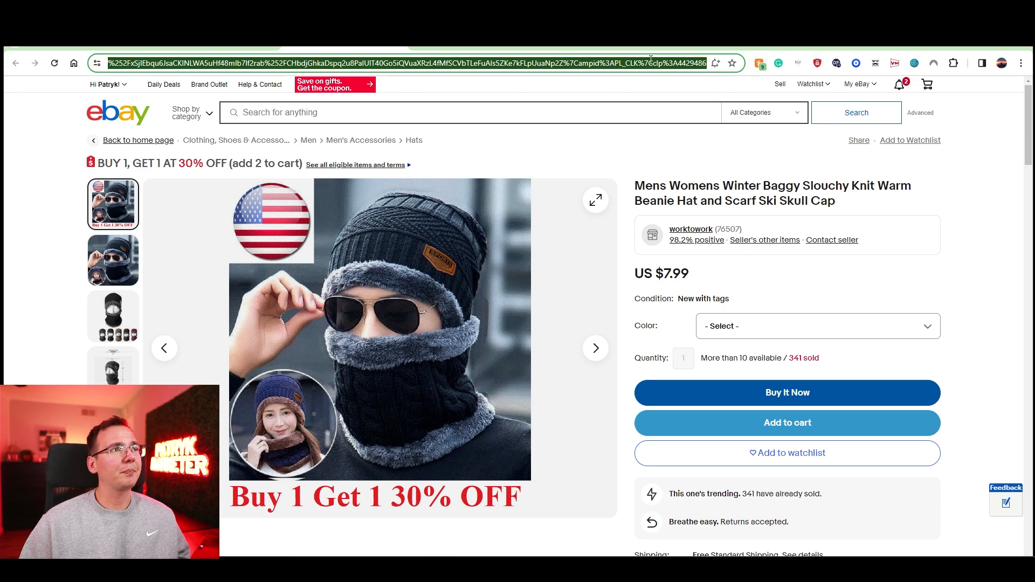
# Step: Switch to AutoDS, add a single product from the copied eBay URL, and open it for quick editing
pyautogui.click(70, 48)
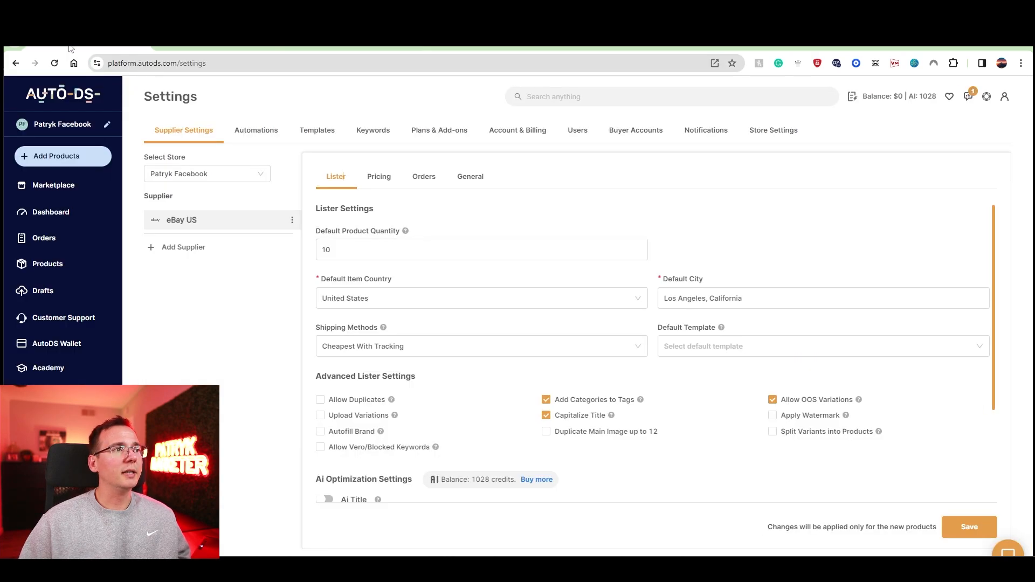
pyautogui.click(73, 266)
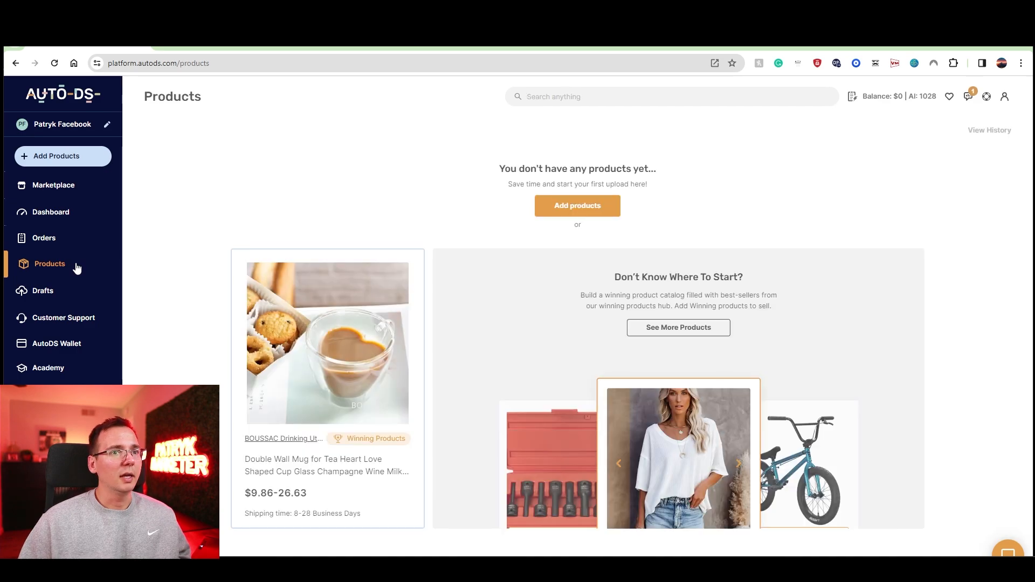
pyautogui.click(565, 211)
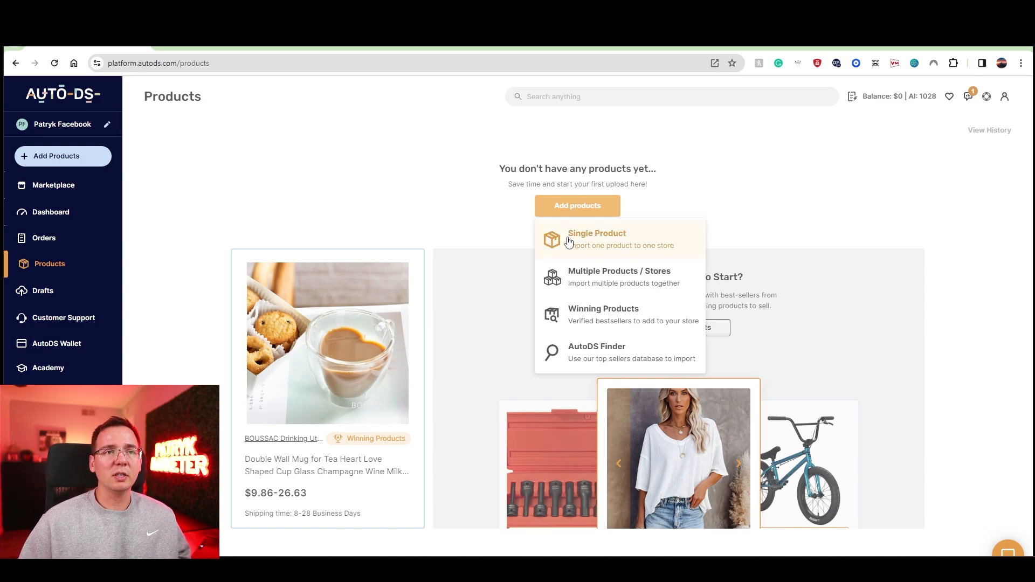
pyautogui.click(593, 244)
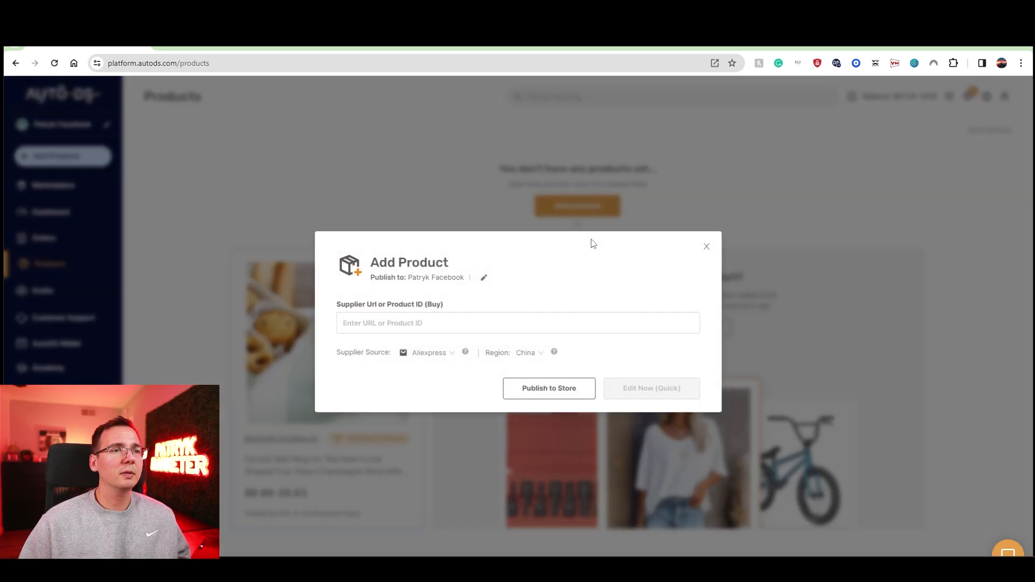
pyautogui.click(500, 327)
pyautogui.hotkey('ctrl', 'v')
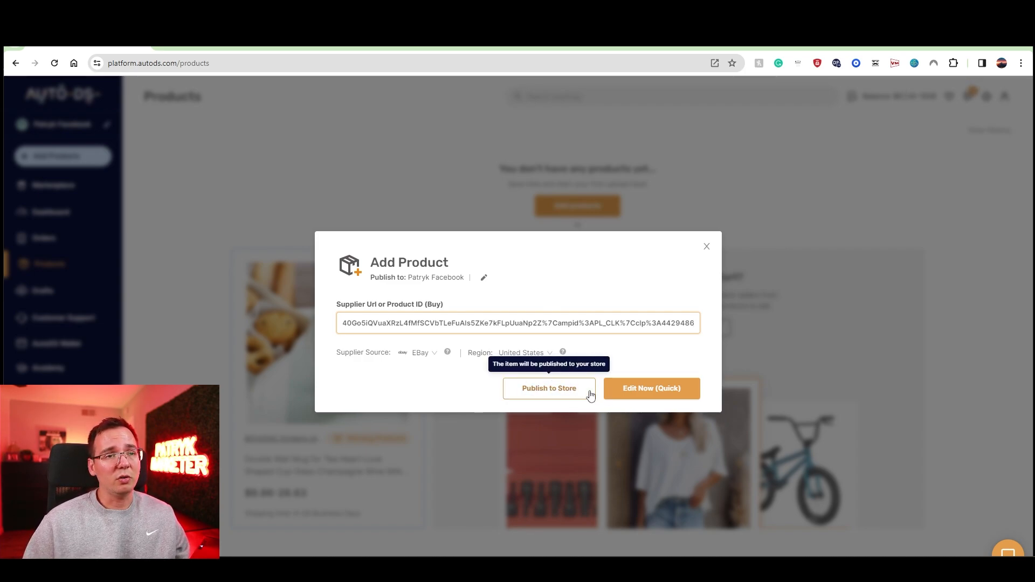
pyautogui.click(645, 393)
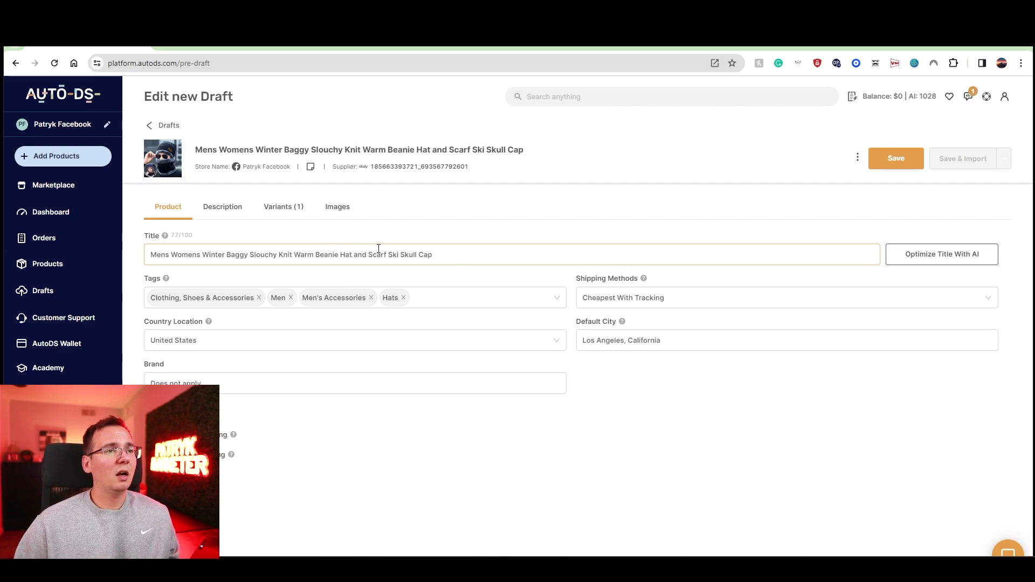
# Step: Remove "Baggy Slouchy" and the extra space from the draft's product title
pyautogui.moveTo(387, 255); pyautogui.dragTo(319, 262)
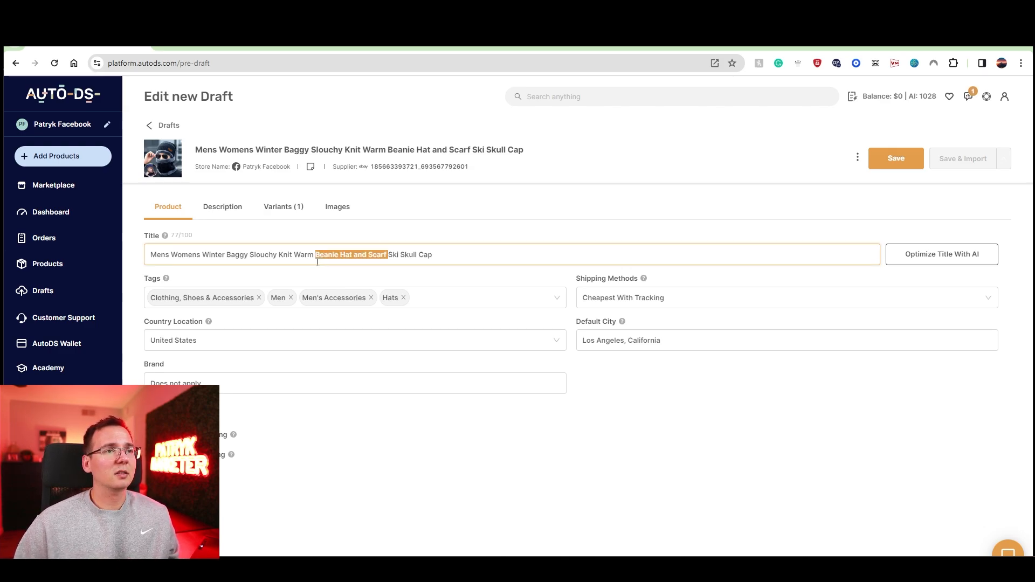
pyautogui.click(446, 252)
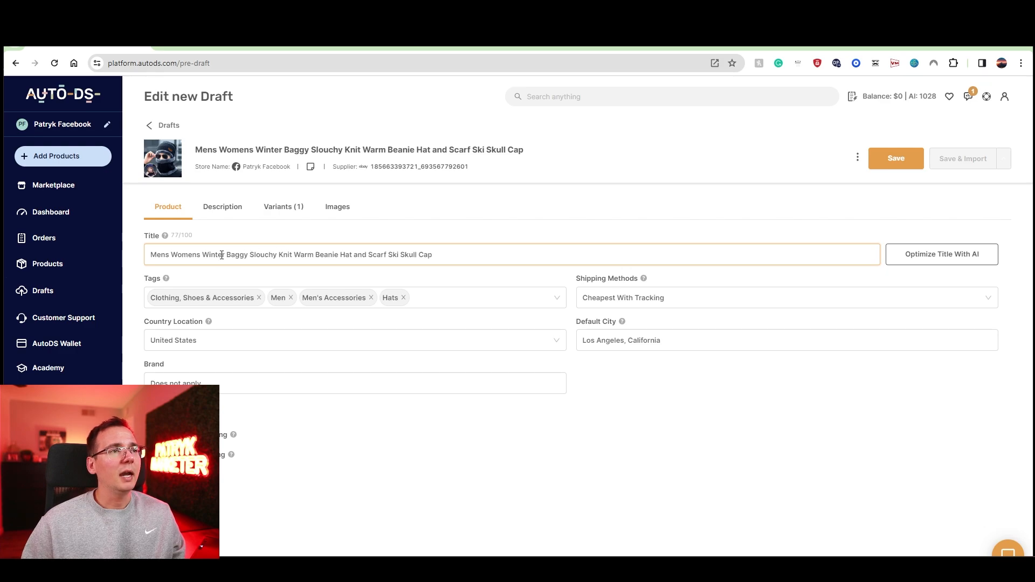
pyautogui.moveTo(227, 255); pyautogui.dragTo(277, 255)
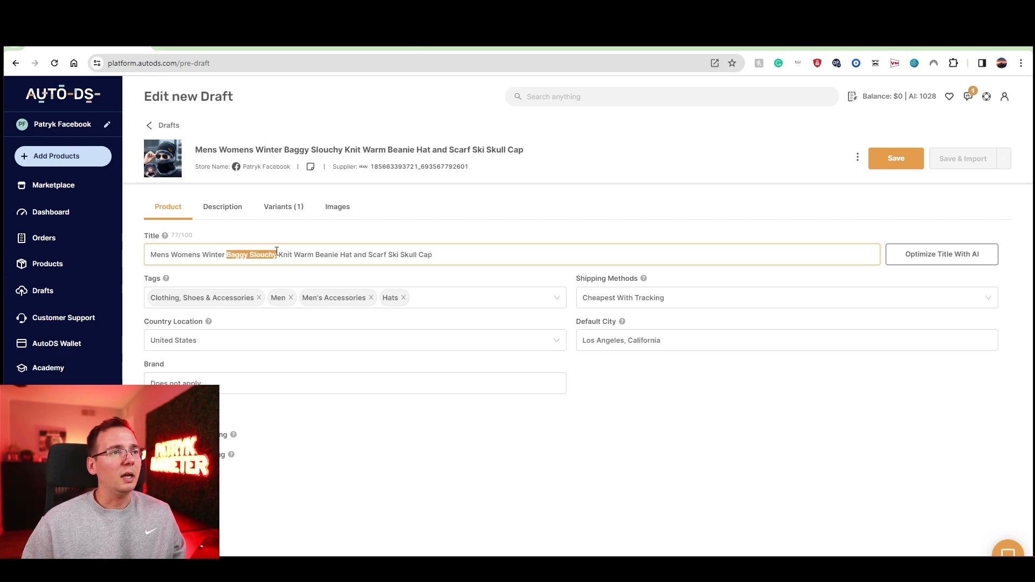
pyautogui.press('BackSpace')
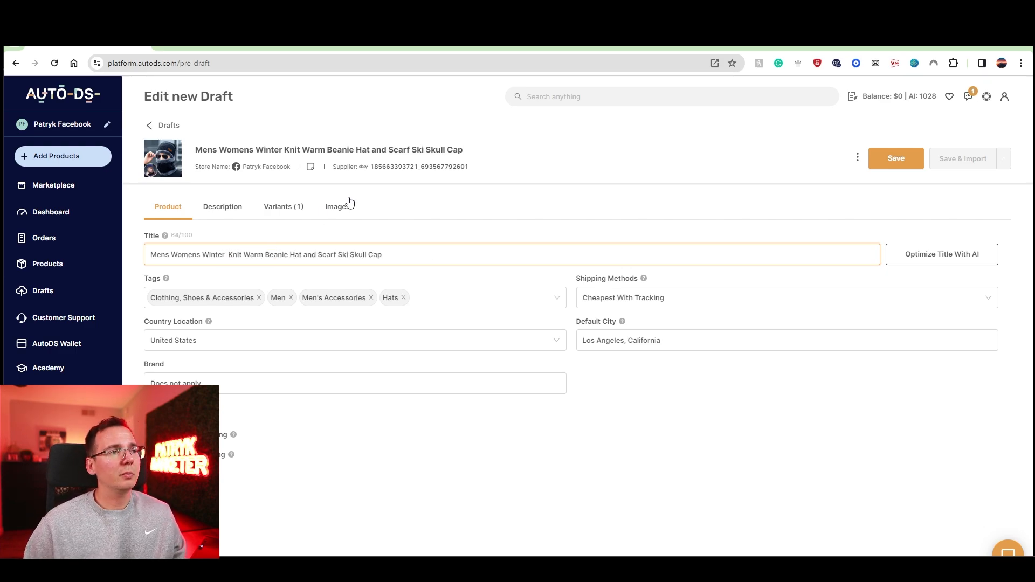
pyautogui.press('BackSpace')
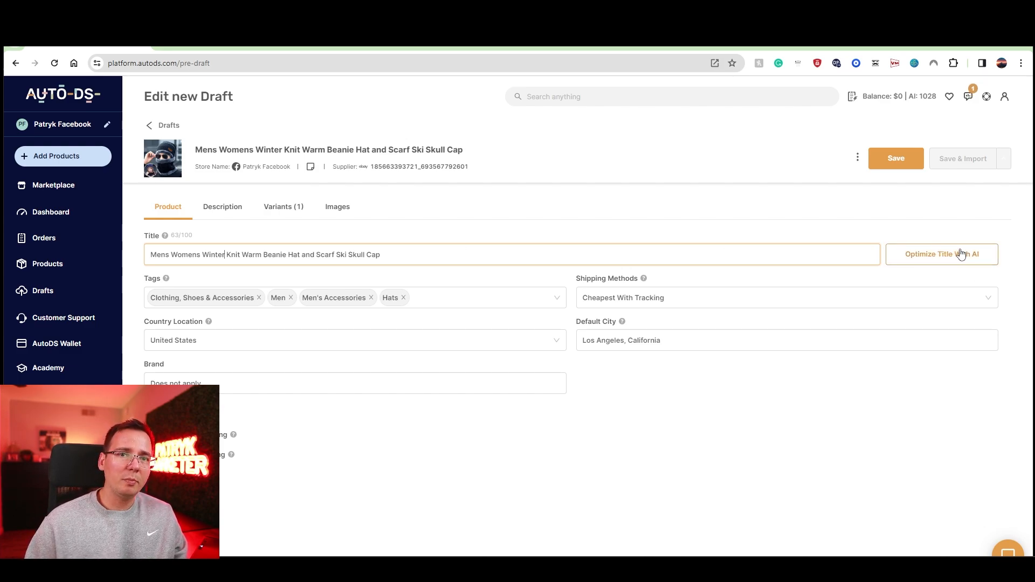
# Step: Generate an AI product title with the Make It Sound More Professional tone and Balanced temperature, copy it, and close the generator without saving
pyautogui.tripleClick(565, 254)
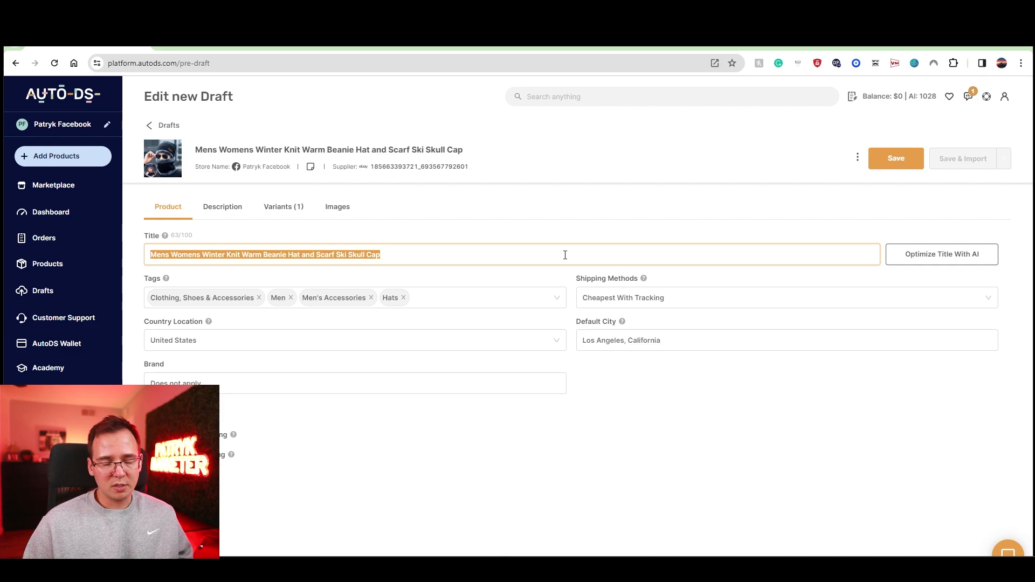
pyautogui.click(907, 260)
pyautogui.click(489, 275)
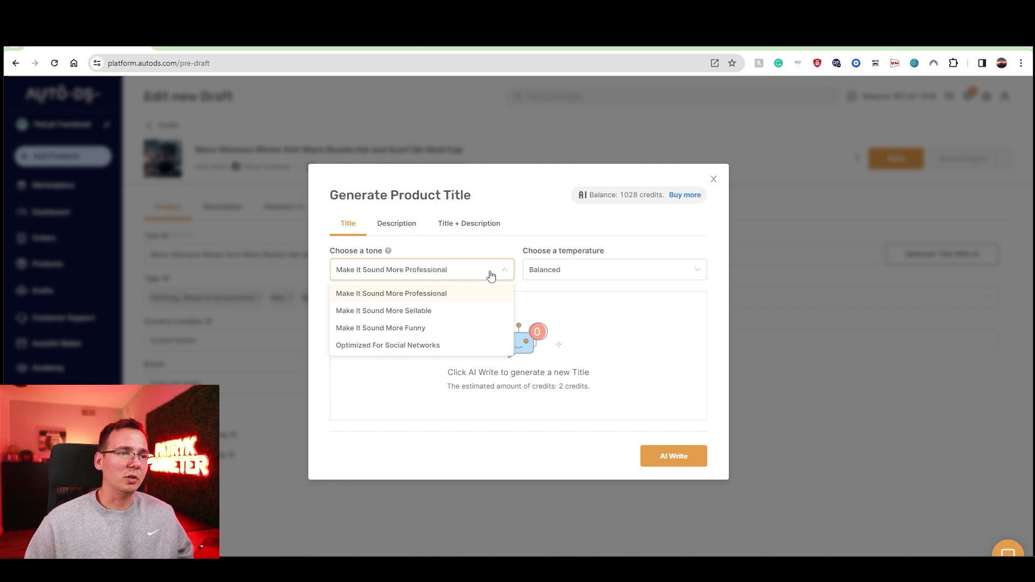
pyautogui.click(462, 350)
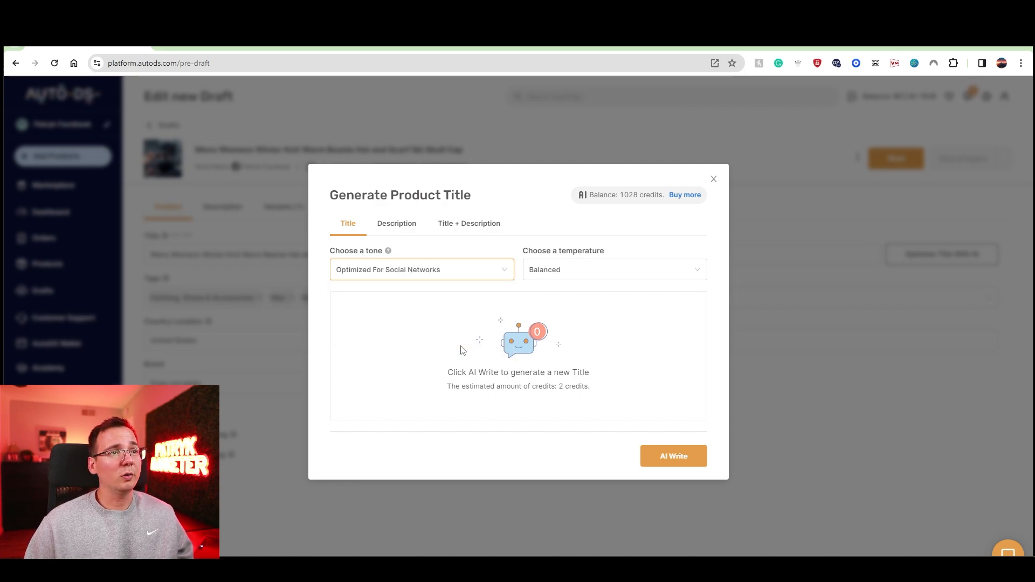
pyautogui.click(415, 231)
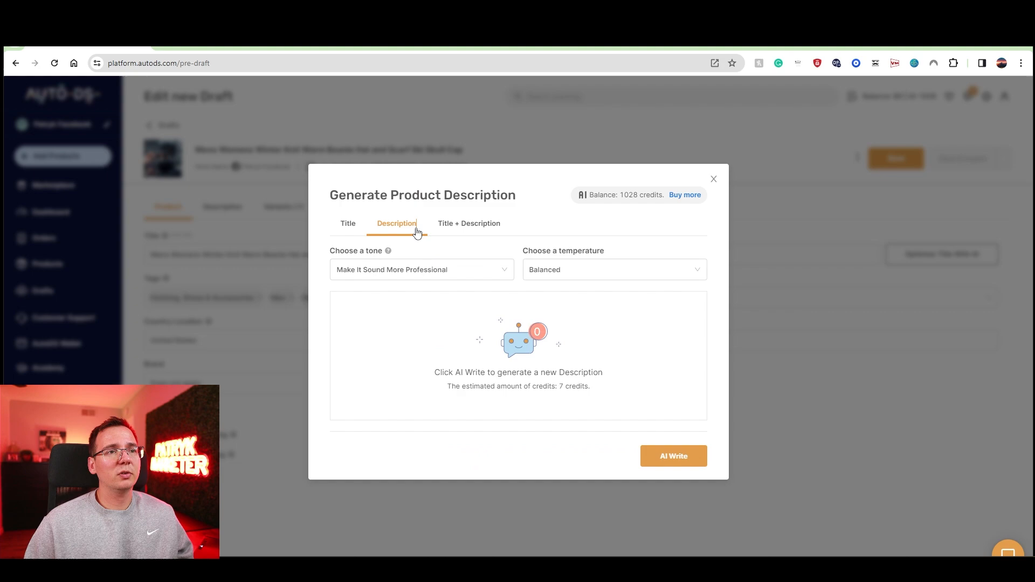
pyautogui.click(351, 225)
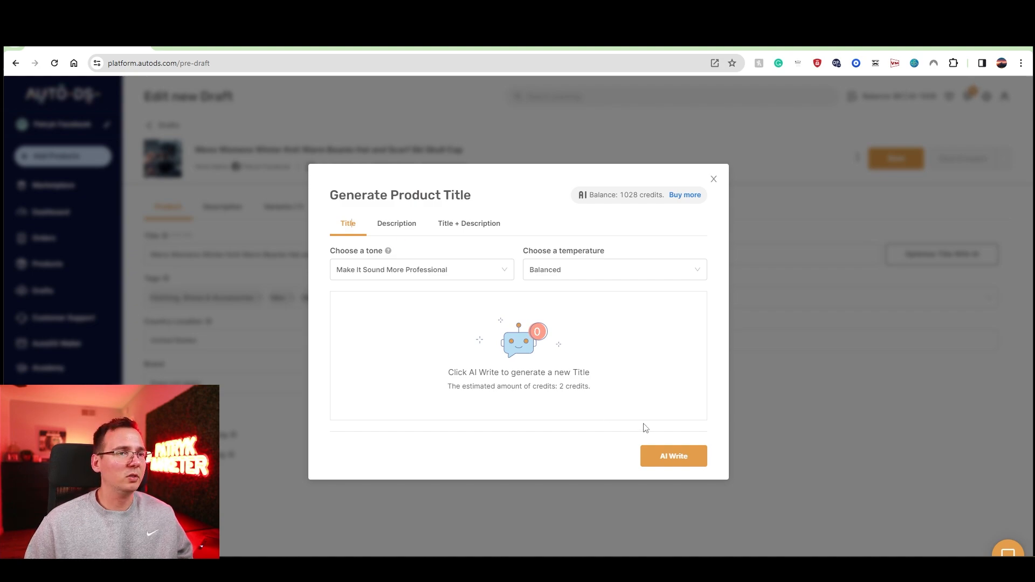
pyautogui.click(667, 465)
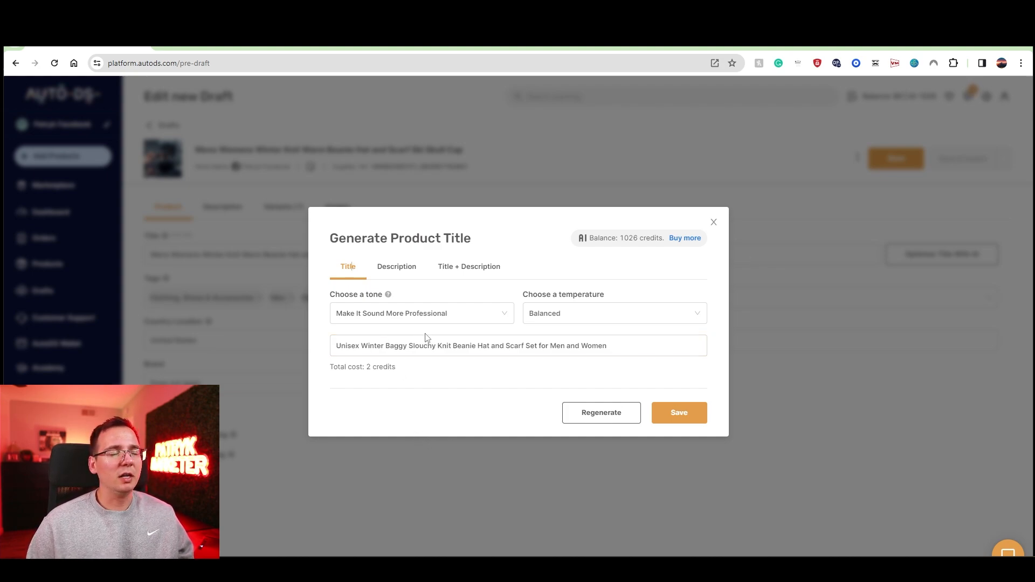
pyautogui.tripleClick(599, 342)
pyautogui.hotkey('ctrl', 'c')
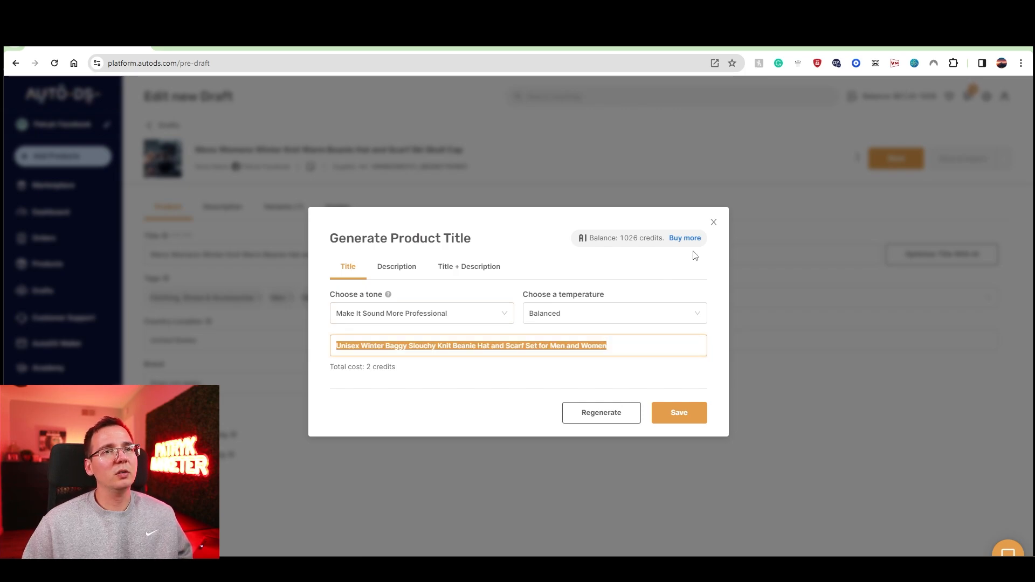
pyautogui.click(713, 223)
pyautogui.click(449, 361)
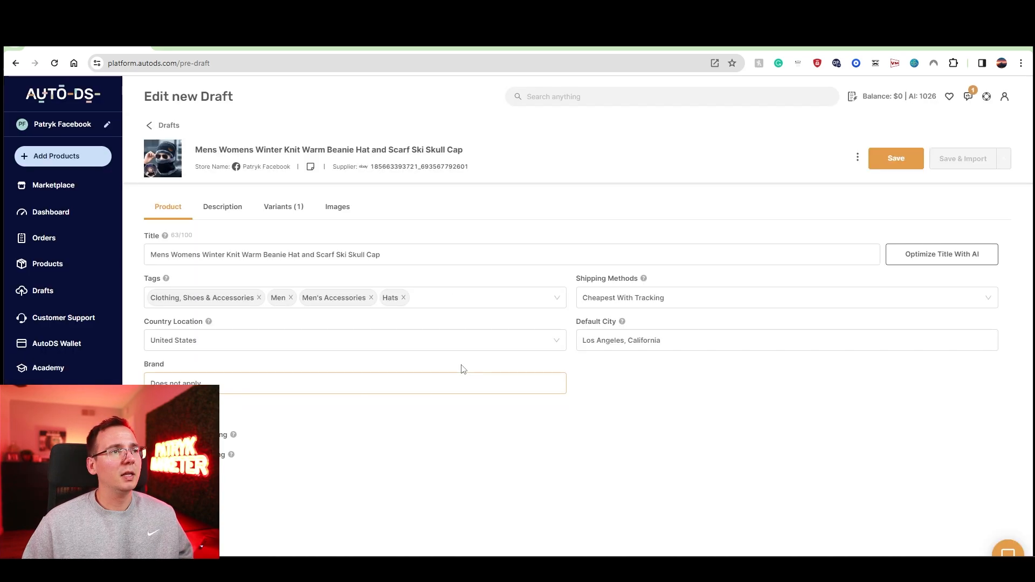
# Step: Replace the draft's title with the copied one, shortened to "Unisex Winter Knit Beanie Hat and Scarf Set for Men and Women"
pyautogui.tripleClick(335, 254)
pyautogui.hotkey('ctrl', 'v')
pyautogui.moveTo(200, 254); pyautogui.dragTo(252, 251)
pyautogui.press('BackSpace')
pyautogui.press('BackSpace')
pyautogui.moveTo(159, 254); pyautogui.dragTo(386, 250)
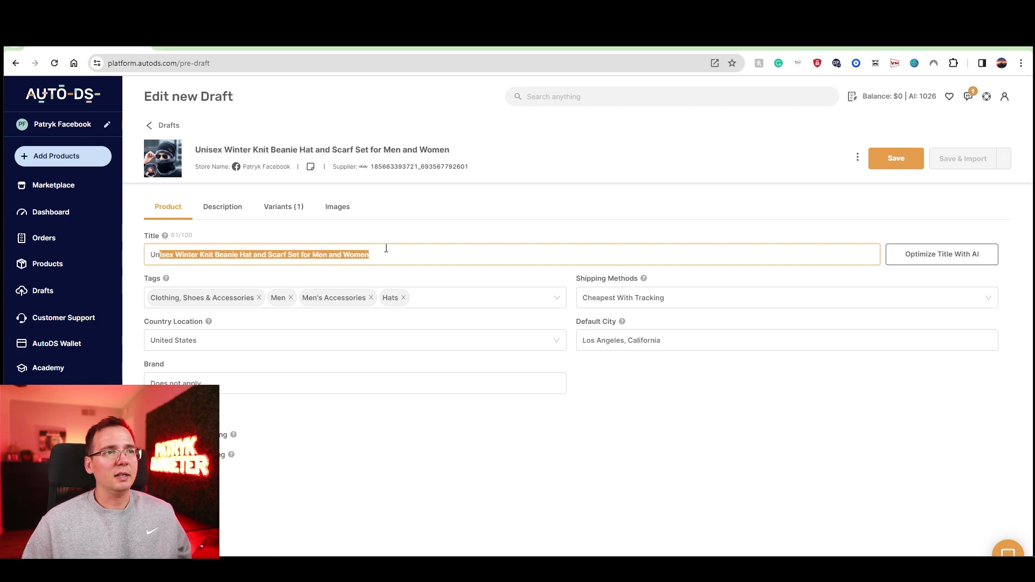
pyautogui.click(386, 250)
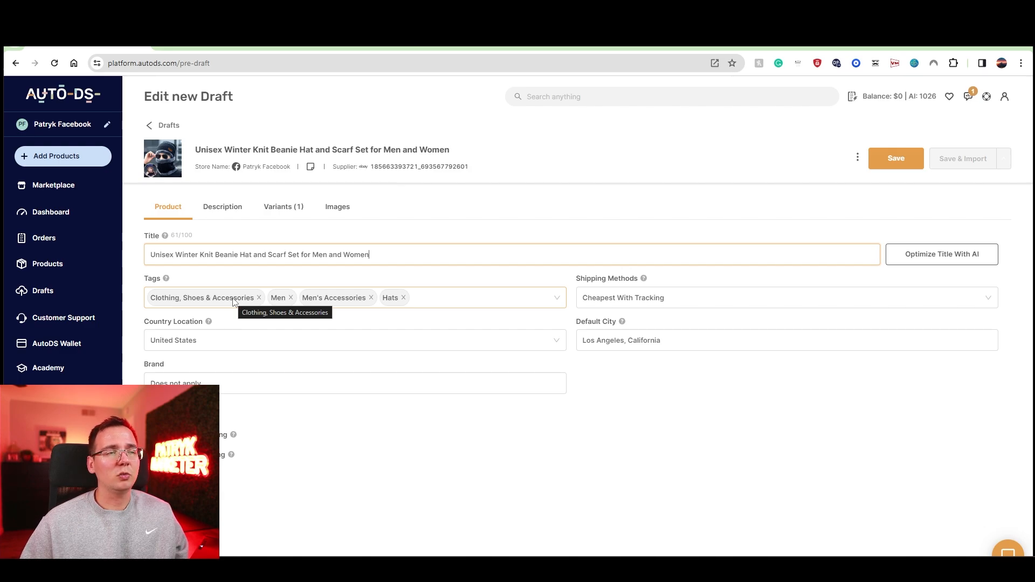
# Step: Open the draft's product description for editing and compare it with the seller's item description on the eBay listing
pyautogui.click(231, 212)
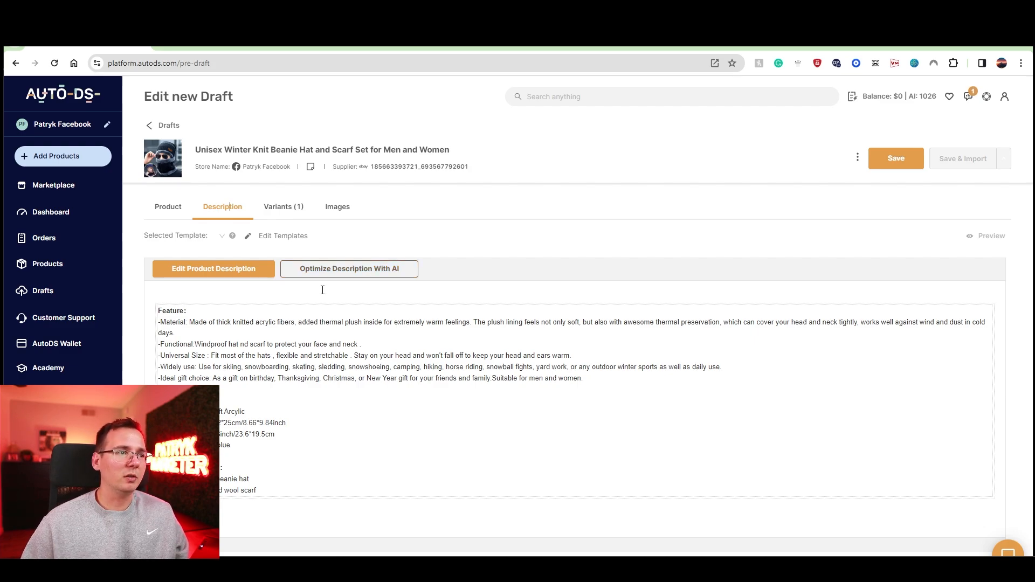
pyautogui.click(266, 270)
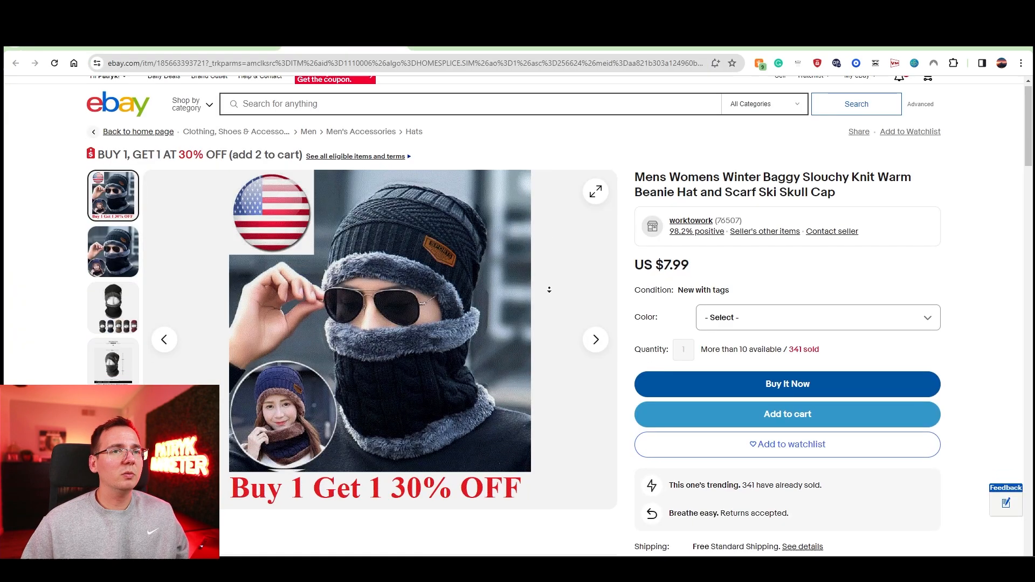
pyautogui.scroll(-15, 517, 302)
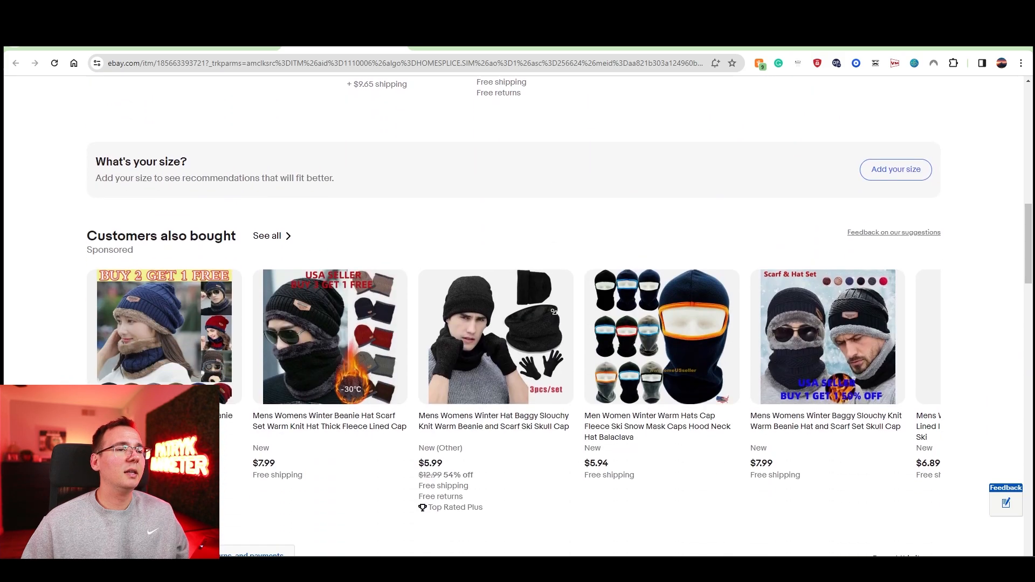
pyautogui.scroll(-10, 553, 312)
pyautogui.moveTo(290, 376); pyautogui.dragTo(85, 189)
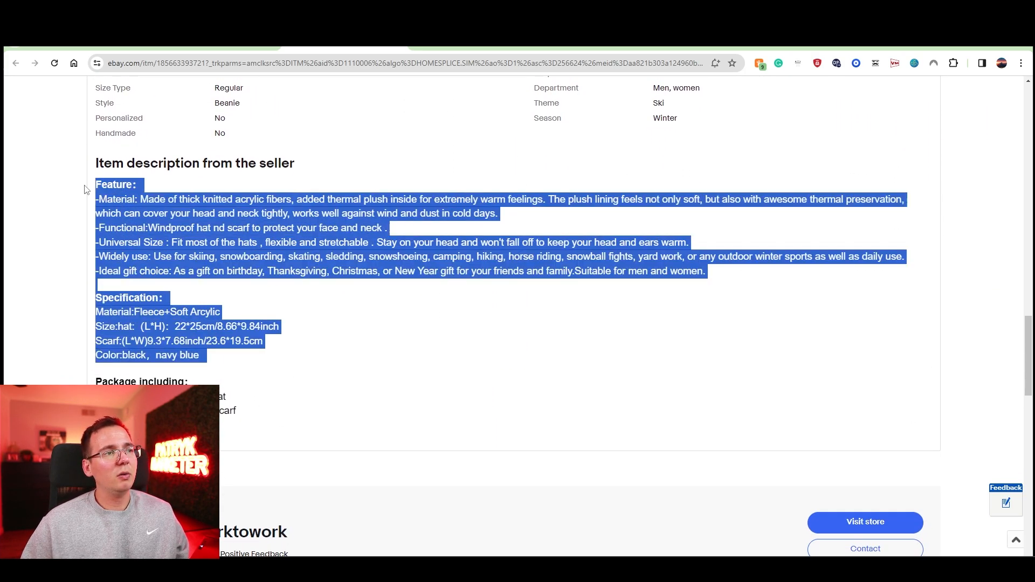
pyautogui.click(268, 346)
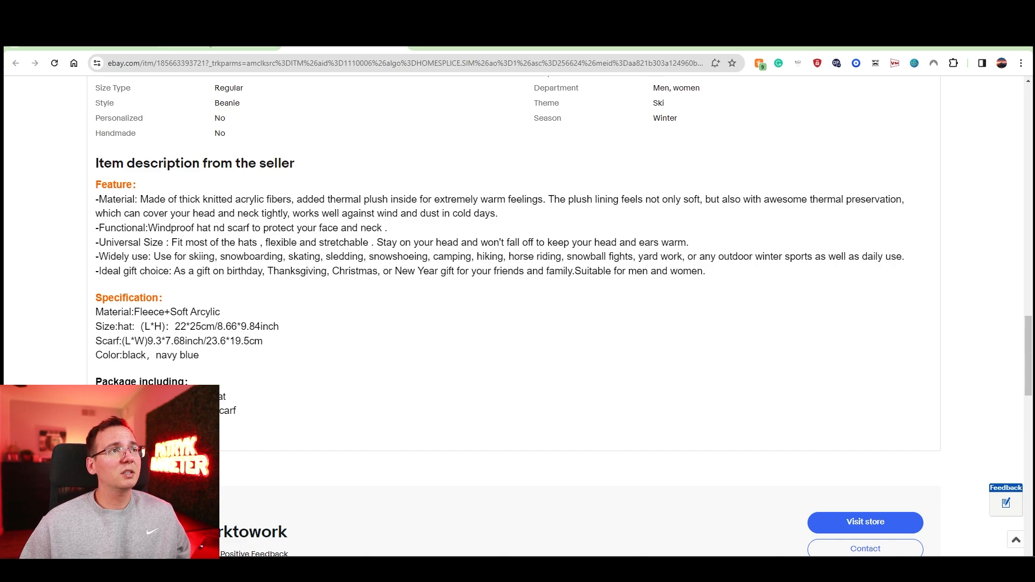
pyautogui.click(210, 46)
pyautogui.click(87, 47)
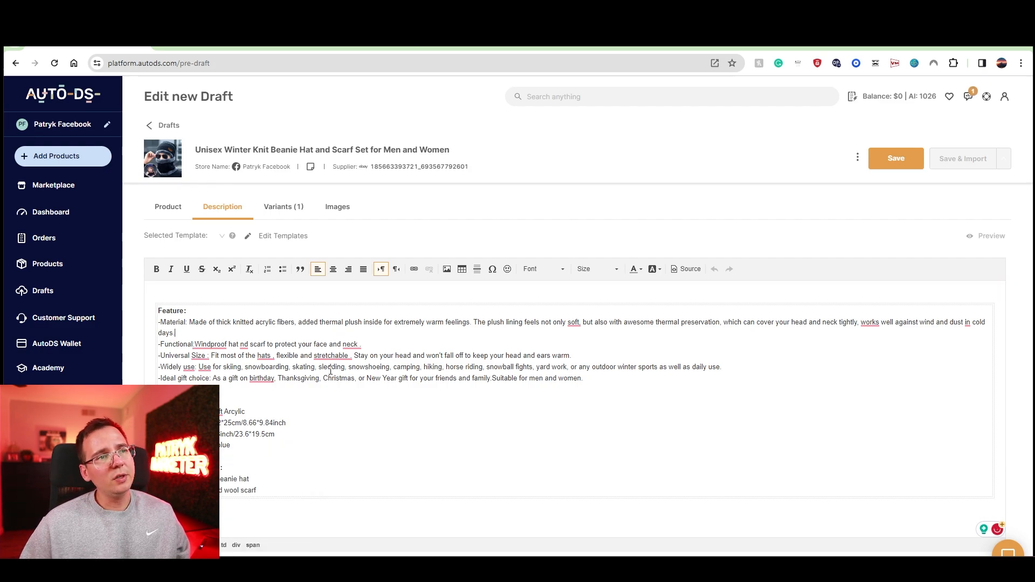
pyautogui.click(880, 327)
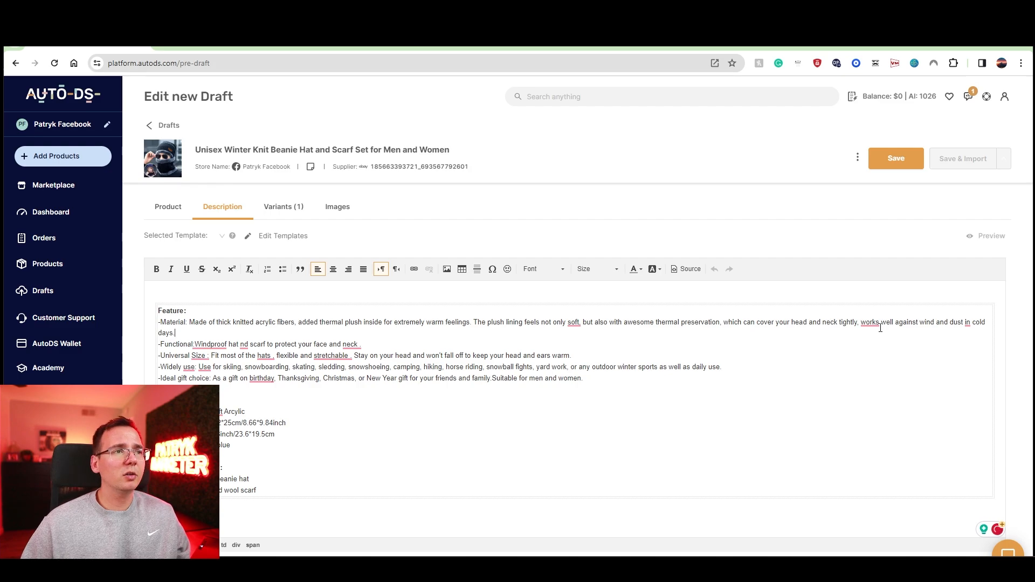
# Step: Remove the "Buy 1 Get 1 30% OFF" image from the draft's images and review the remaining photos
pyautogui.click(337, 208)
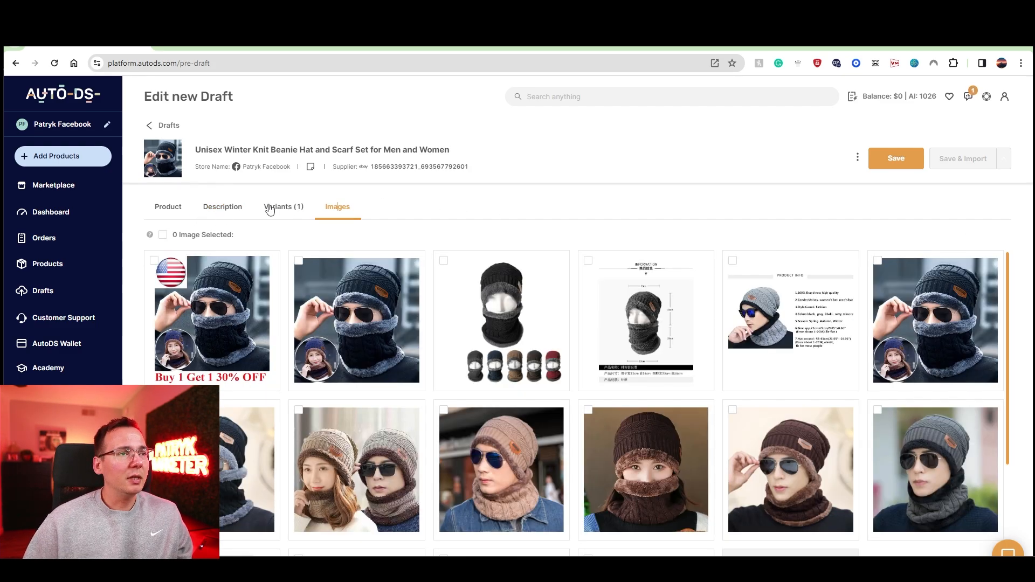
pyautogui.moveTo(215, 341)
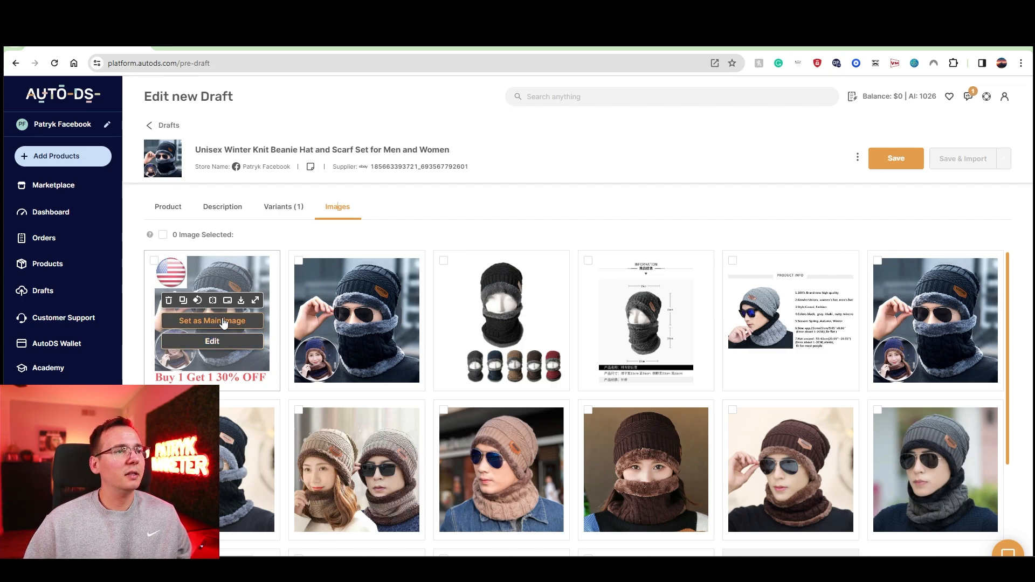
pyautogui.click(170, 303)
pyautogui.scroll(-2, 399, 345)
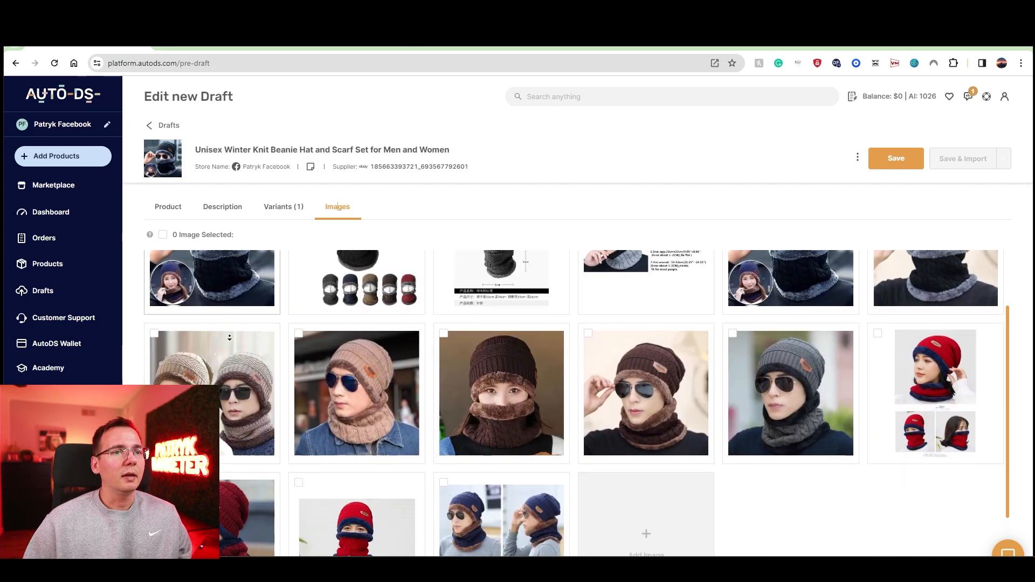
# Step: Move the photo of the woman in the brown beanie and scarf to first place among the draft's images
pyautogui.scroll(-1, 594, 421)
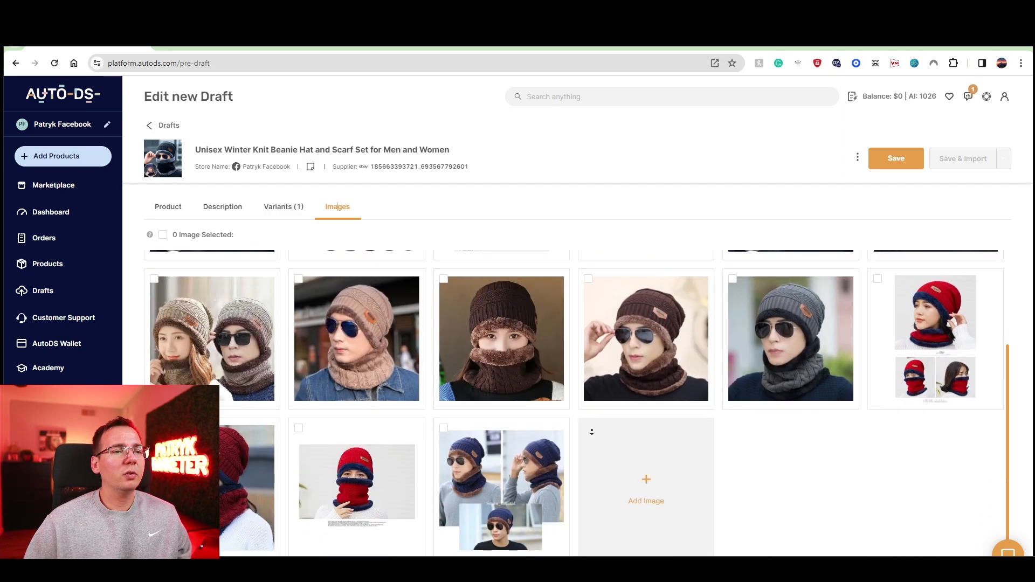
pyautogui.scroll(2, 595, 435)
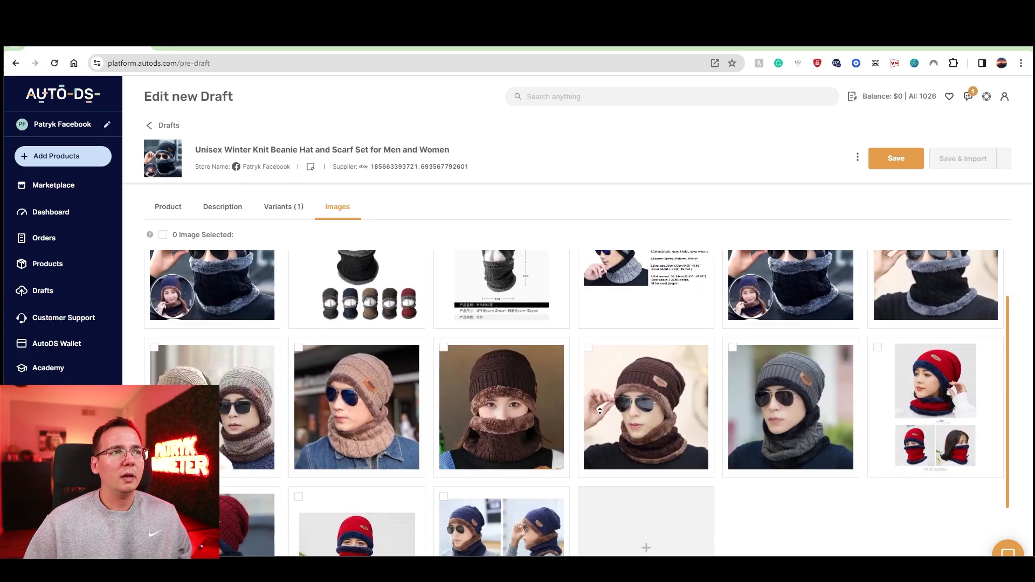
pyautogui.scroll(1, 600, 408)
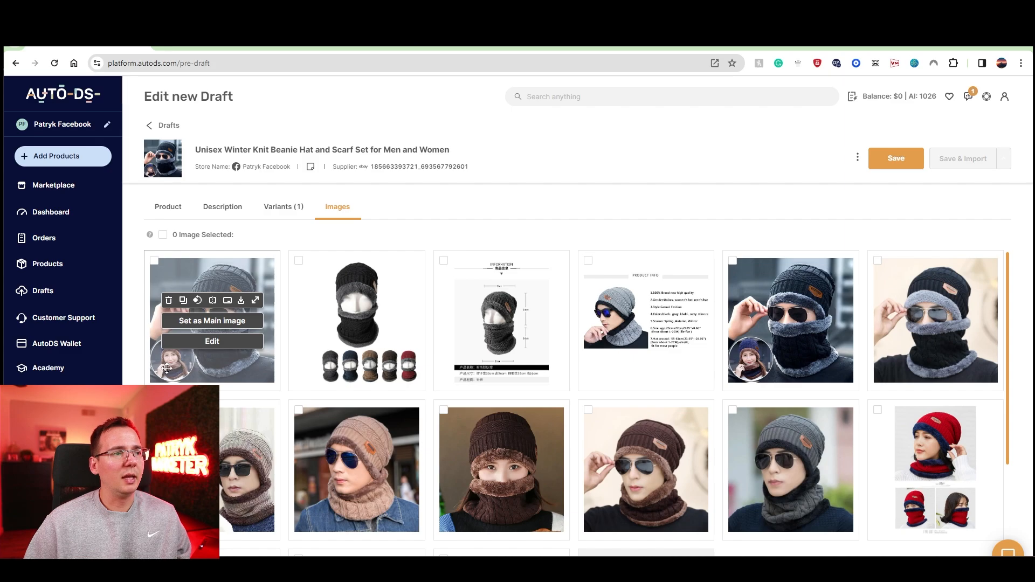
pyautogui.moveTo(511, 460); pyautogui.dragTo(213, 310)
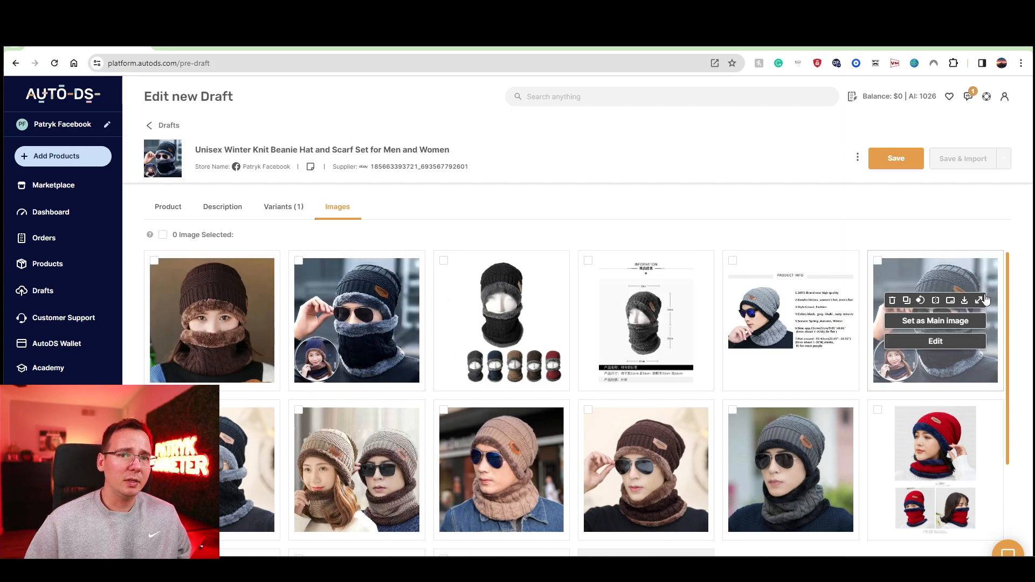
# Step: Remove the duplicate black beanie photo with the round inset from the draft's images and save the draft
pyautogui.click(892, 300)
pyautogui.moveTo(676, 271)
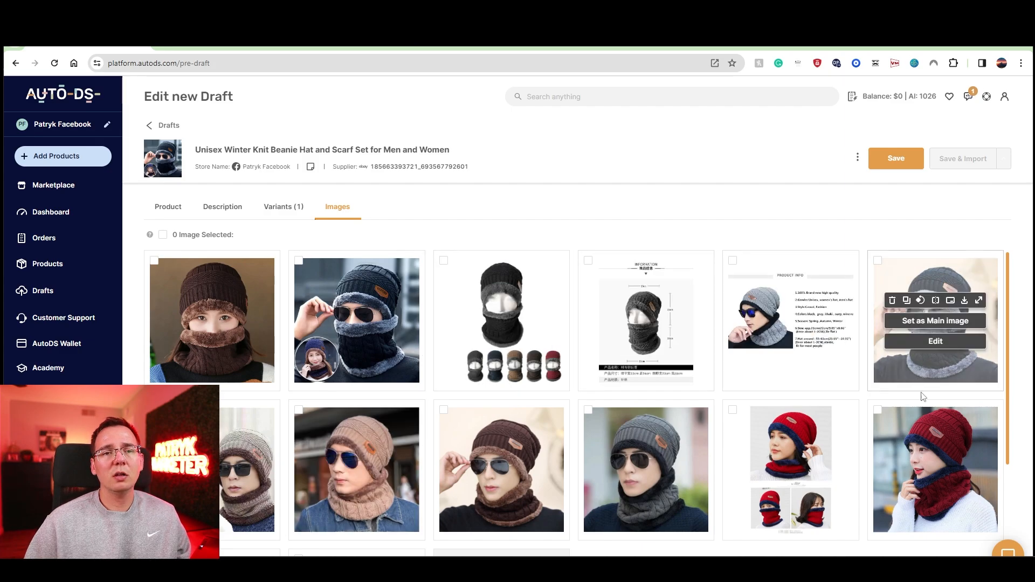
pyautogui.moveTo(821, 472)
pyautogui.scroll(-2, 755, 475)
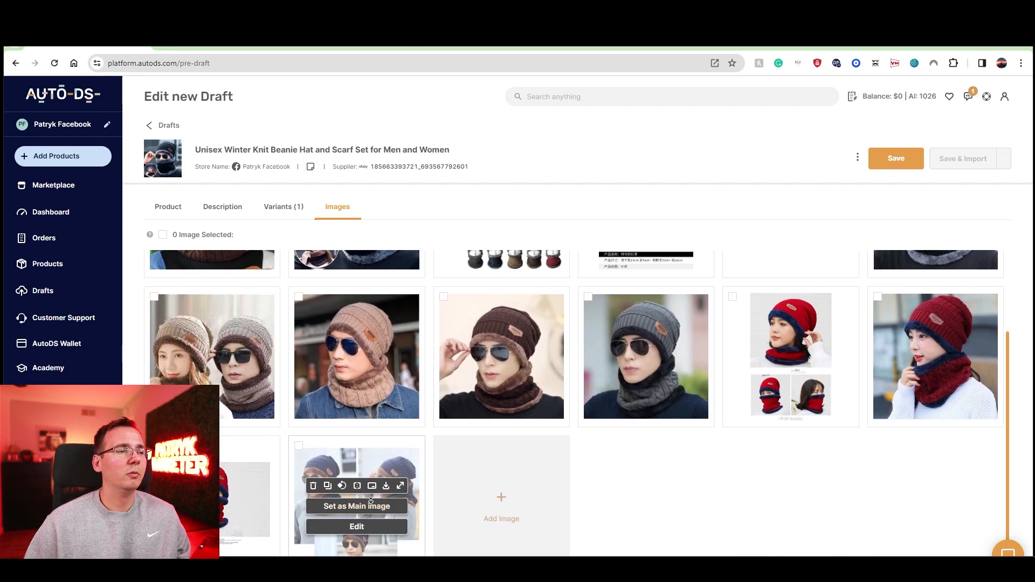
pyautogui.scroll(2, 750, 302)
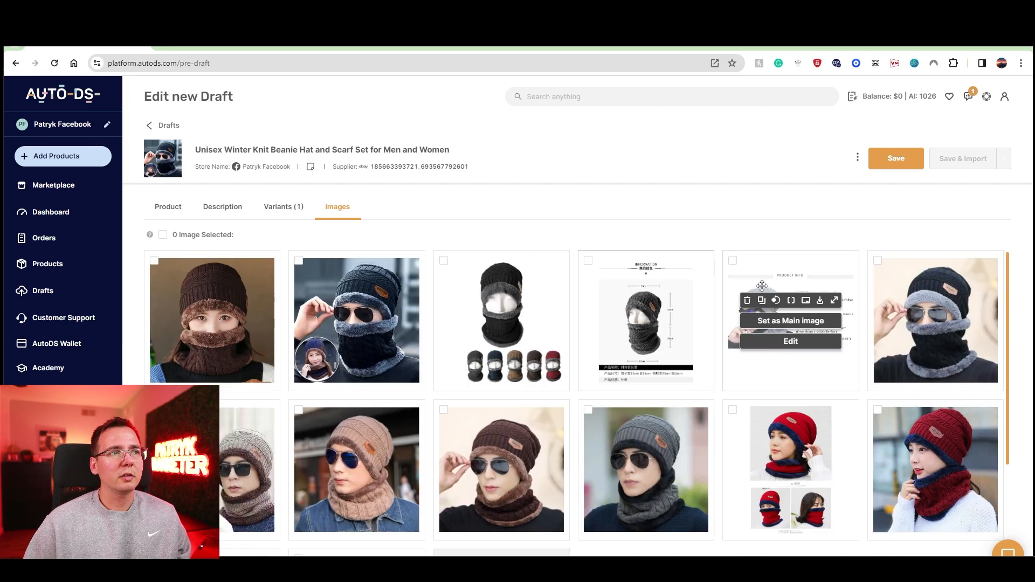
pyautogui.click(896, 170)
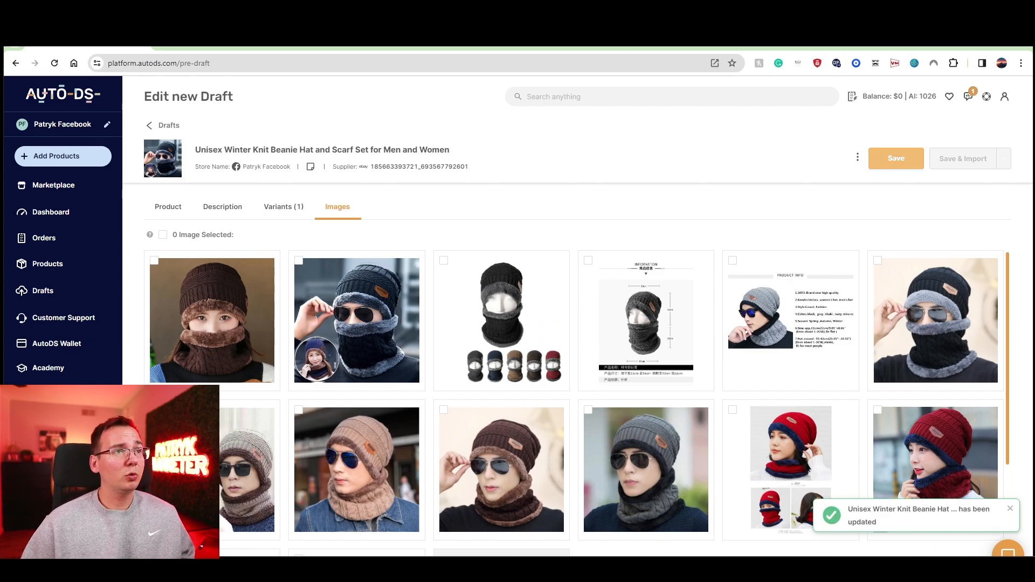
# Step: Switch to Facebook Marketplace, create a new Item for Sale listing, and fill it with the beanie and scarf set's info from AutoDS
pyautogui.click(363, 54)
pyautogui.click(398, 43)
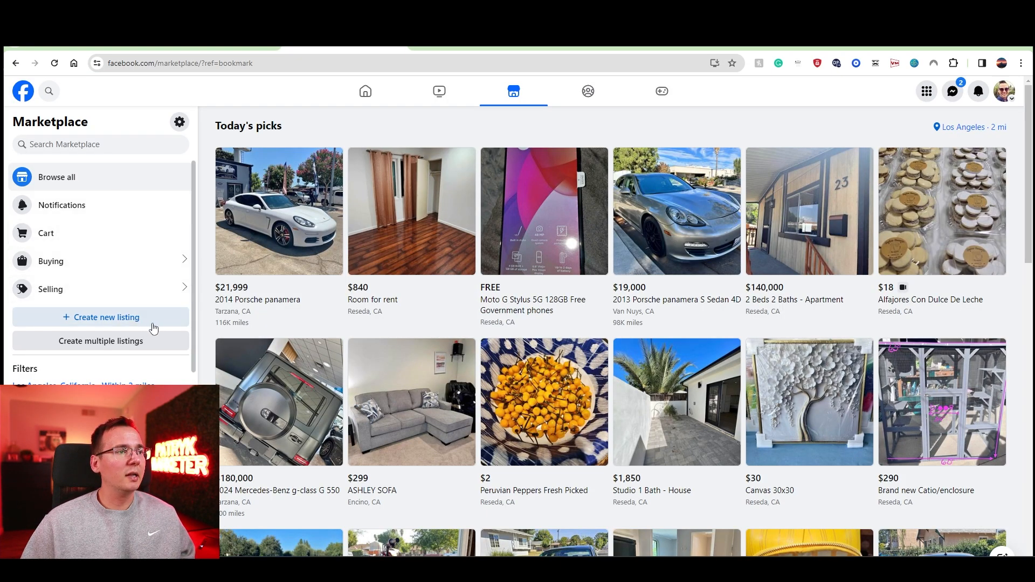
pyautogui.click(129, 319)
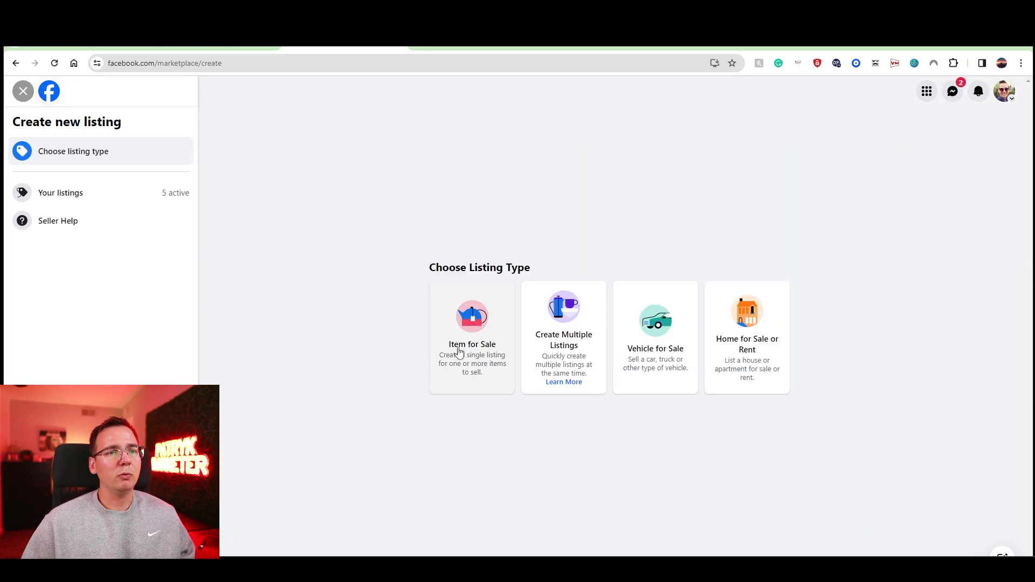
pyautogui.click(481, 358)
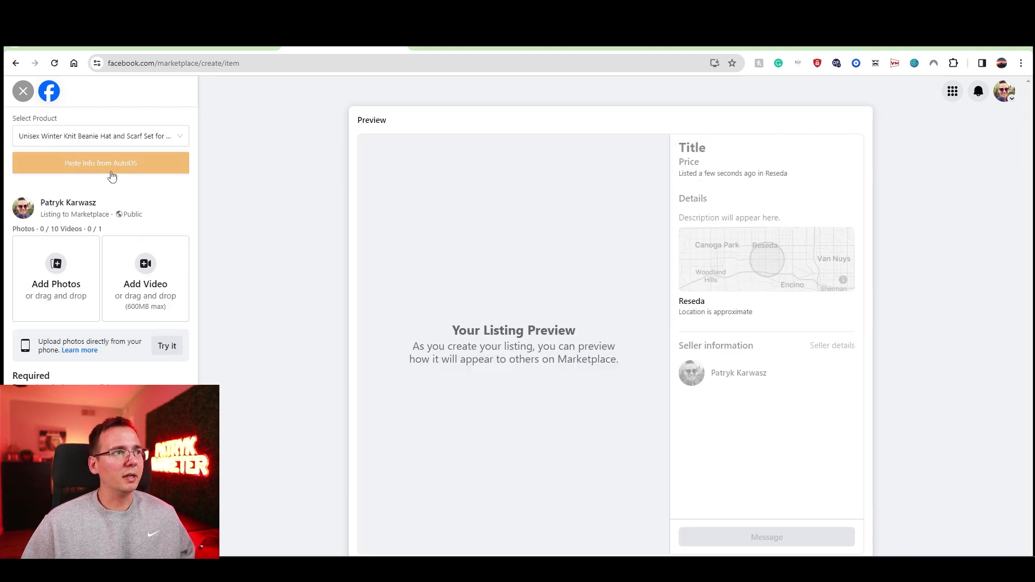
pyautogui.click(90, 173)
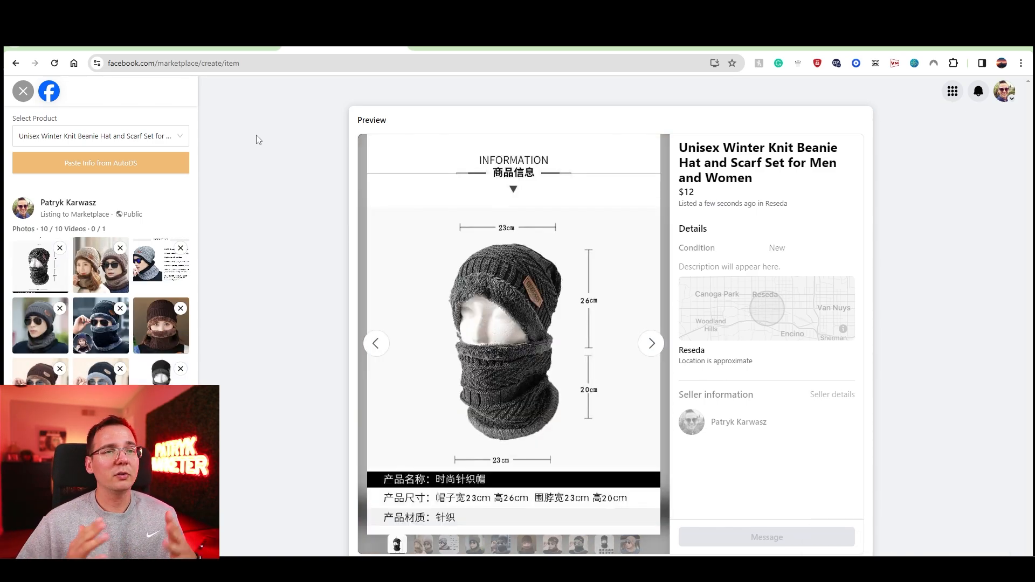
# Step: Make the photo of the woman in the brown beanie the listing's first photo and look through the previewed photos
pyautogui.moveTo(161, 326); pyautogui.dragTo(53, 285)
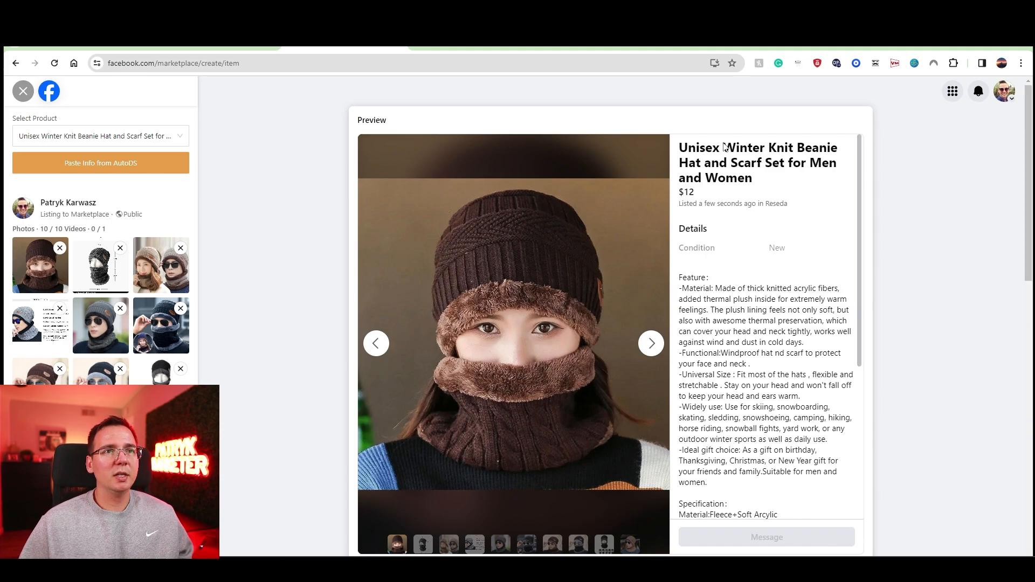
pyautogui.click(651, 343)
pyautogui.click(651, 344)
pyautogui.click(652, 343)
pyautogui.scroll(-5, 180, 309)
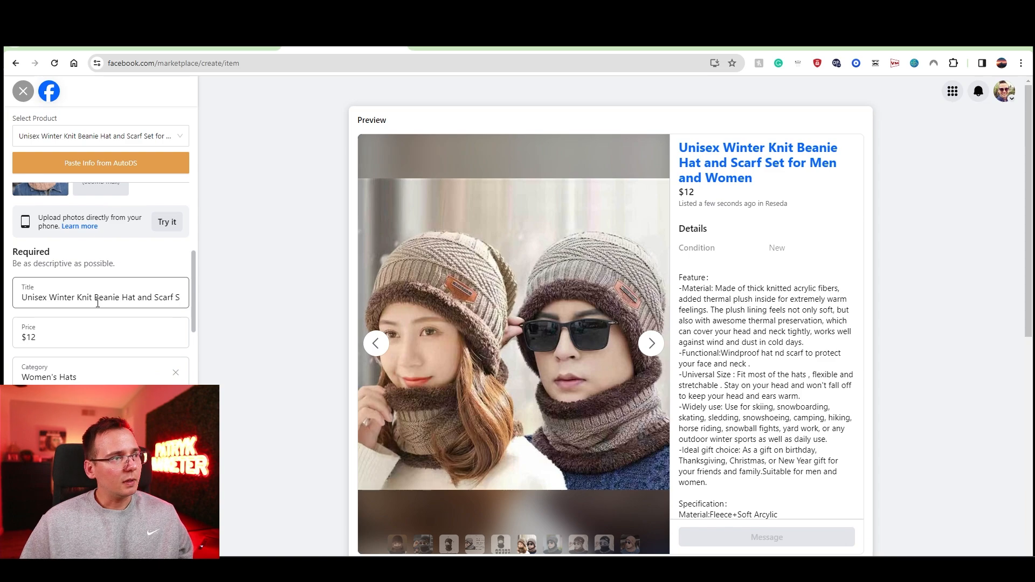
# Step: Review the listing's price, category, condition and optional hat details, and compare the photos in the preview
pyautogui.moveTo(196, 329); pyautogui.dragTo(196, 341)
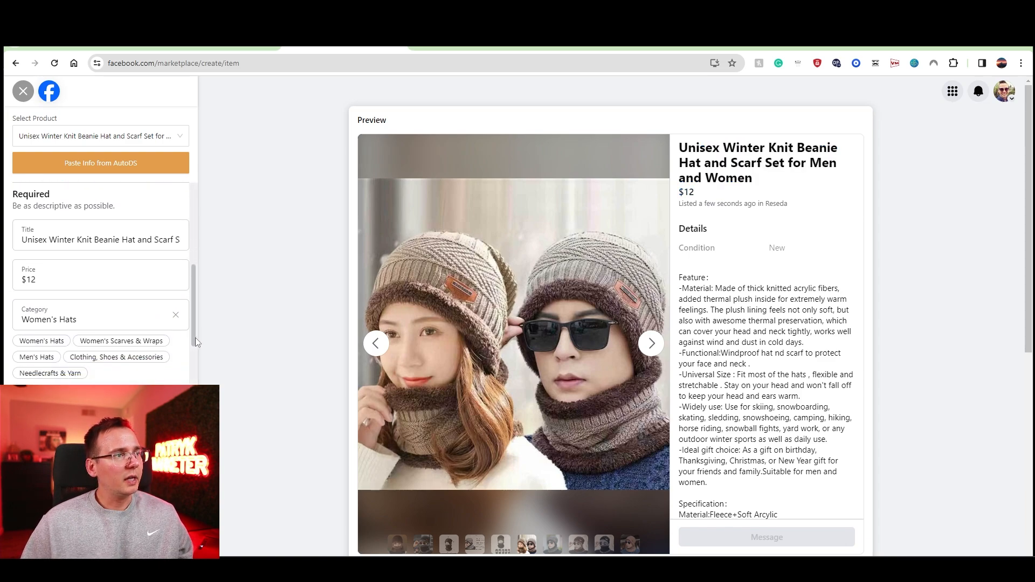
pyautogui.scroll(-4, 197, 342)
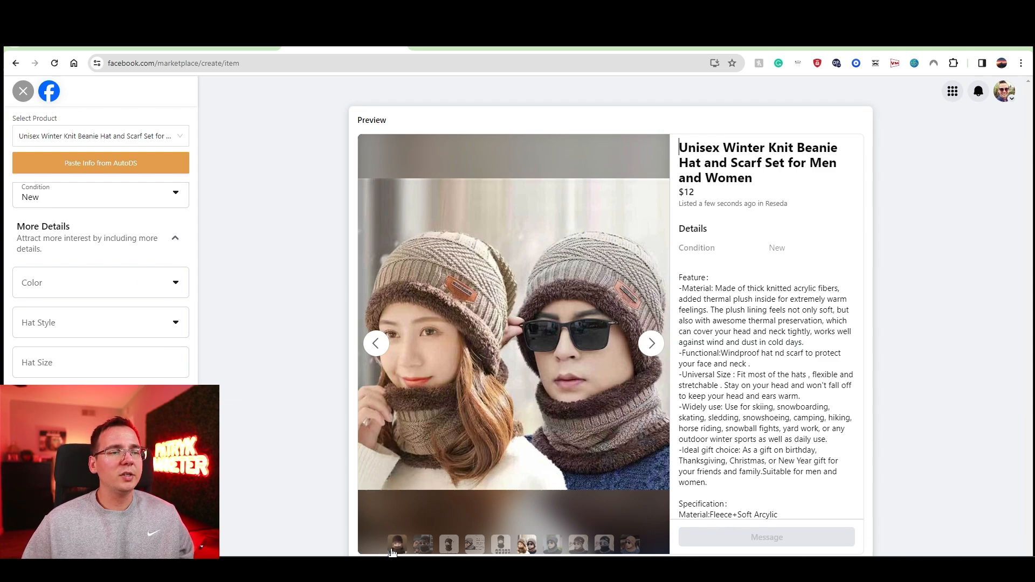
pyautogui.click(426, 548)
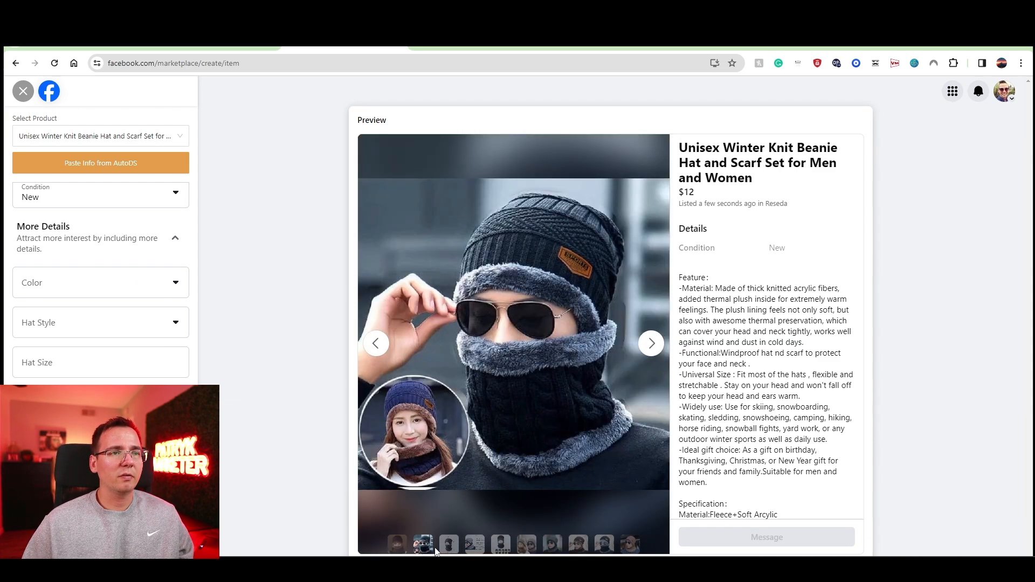
pyautogui.click(448, 545)
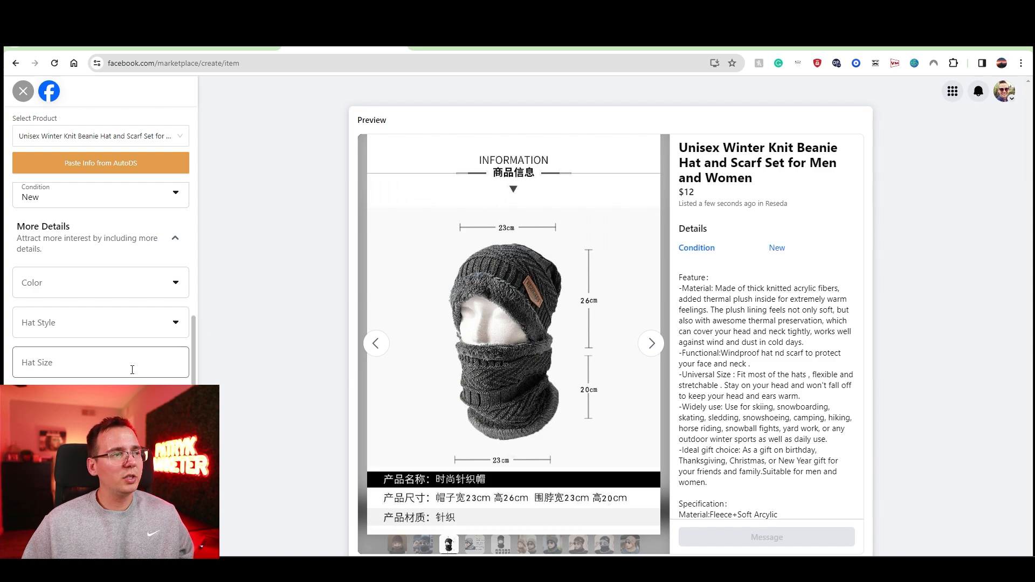
pyautogui.click(92, 294)
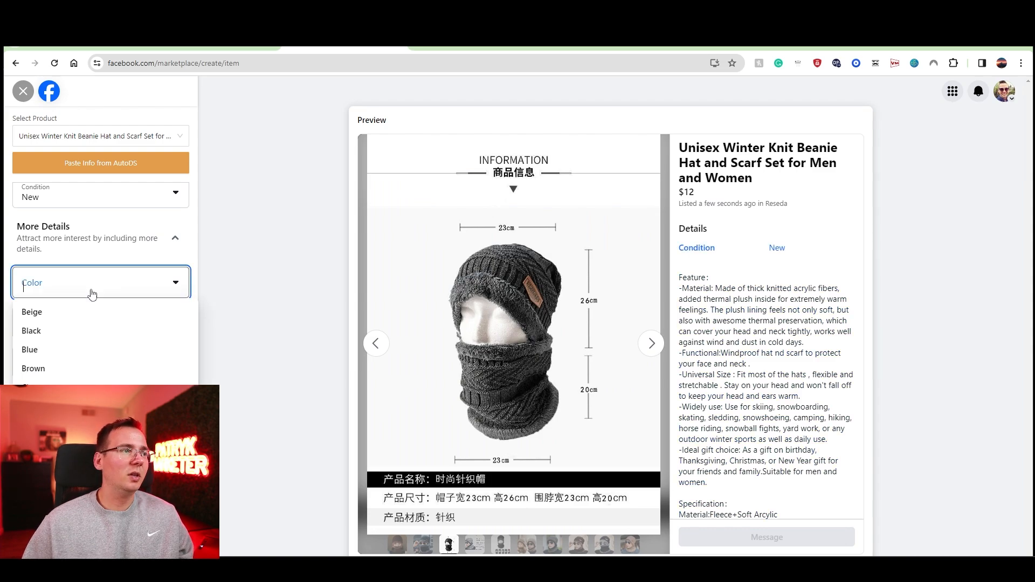
pyautogui.click(228, 300)
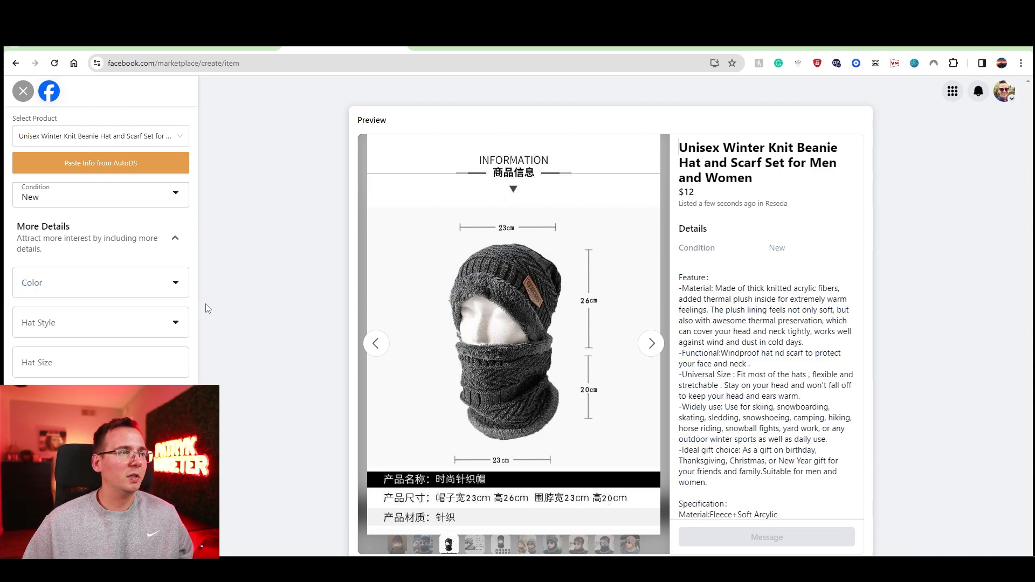
pyautogui.click(153, 354)
pyautogui.click(195, 361)
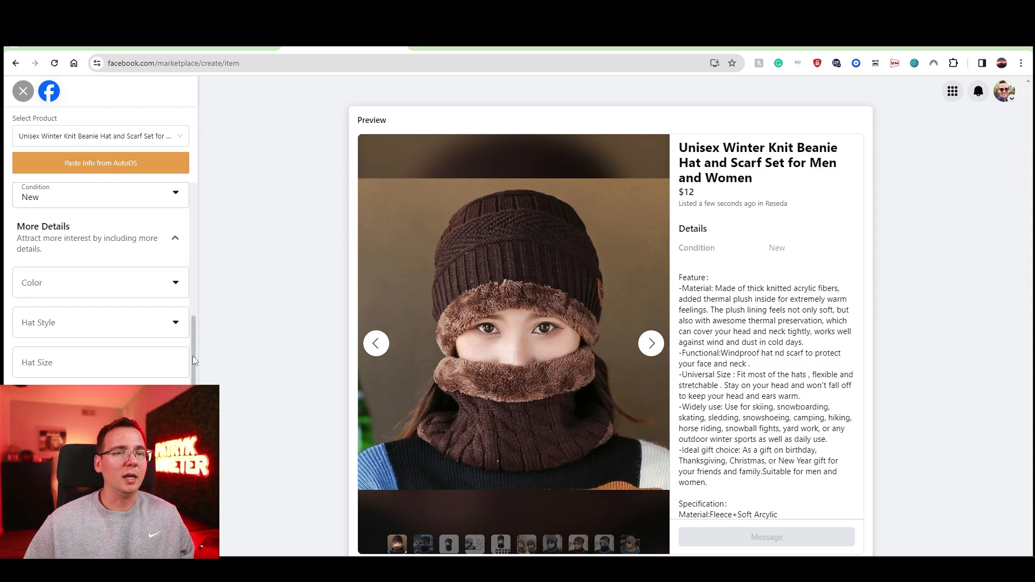
# Step: Check the color line in the listing's description and switch Boost Listing After Publish on and back off
pyautogui.scroll(-10, 195, 361)
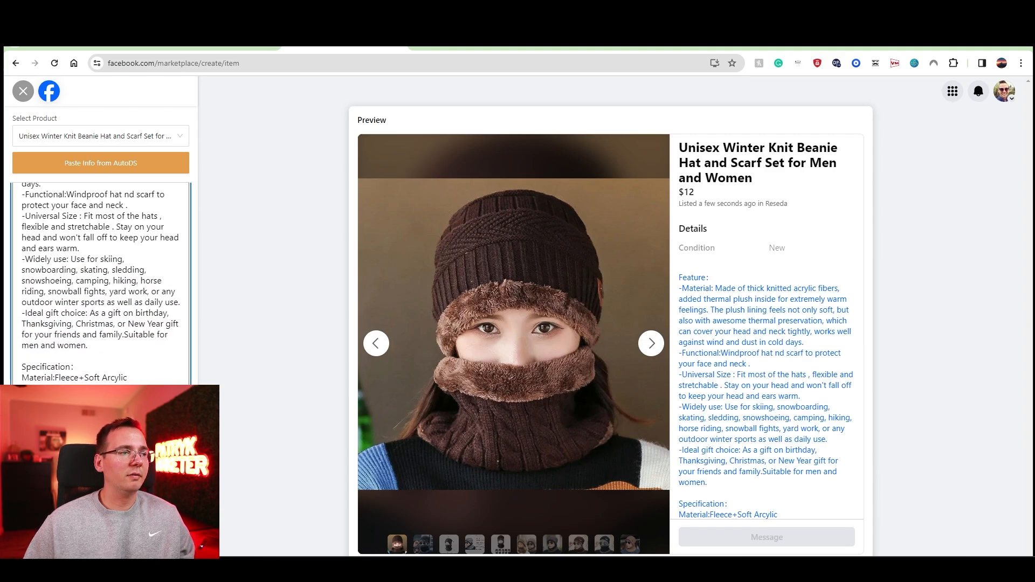
pyautogui.scroll(-5, 195, 360)
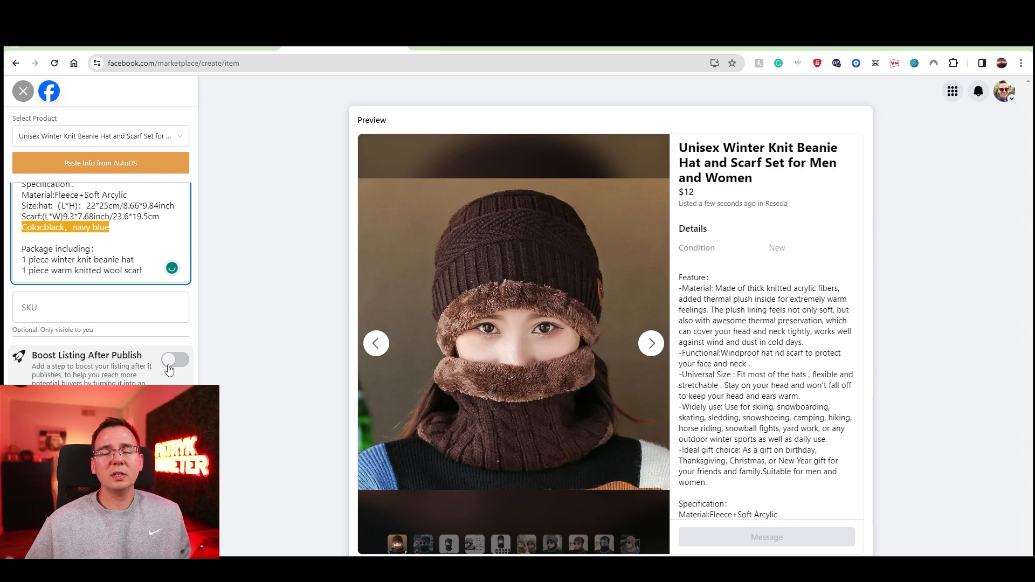
pyautogui.click(169, 368)
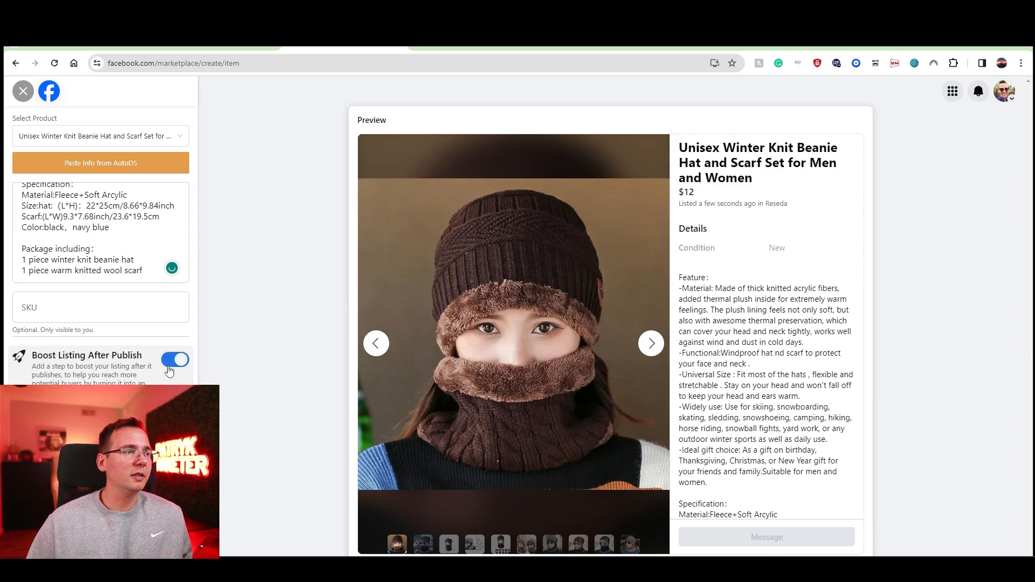
pyautogui.click(172, 370)
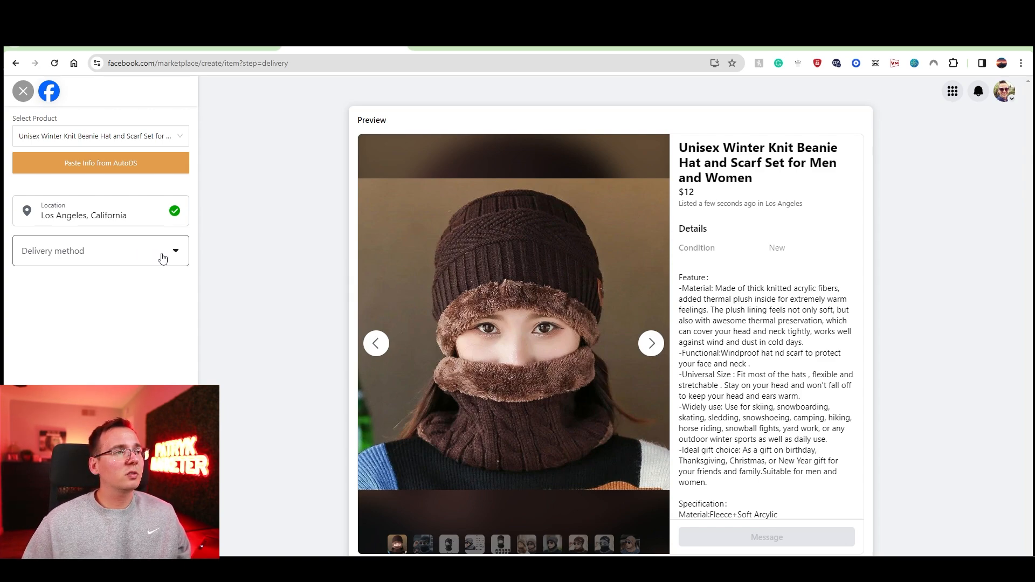
# Step: Set the listing's delivery method to Shipping, without local pickup
pyautogui.click(173, 257)
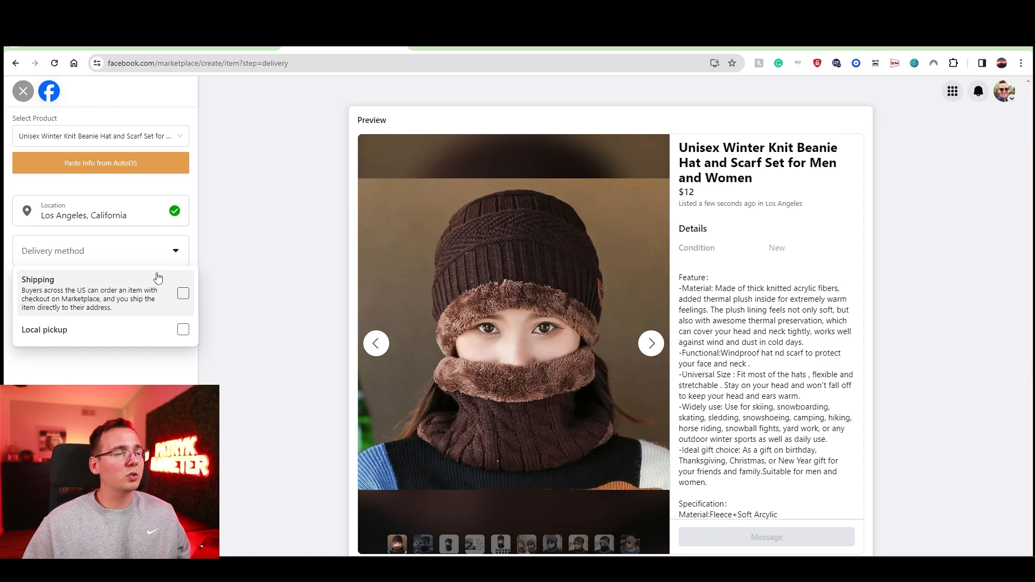
pyautogui.click(184, 296)
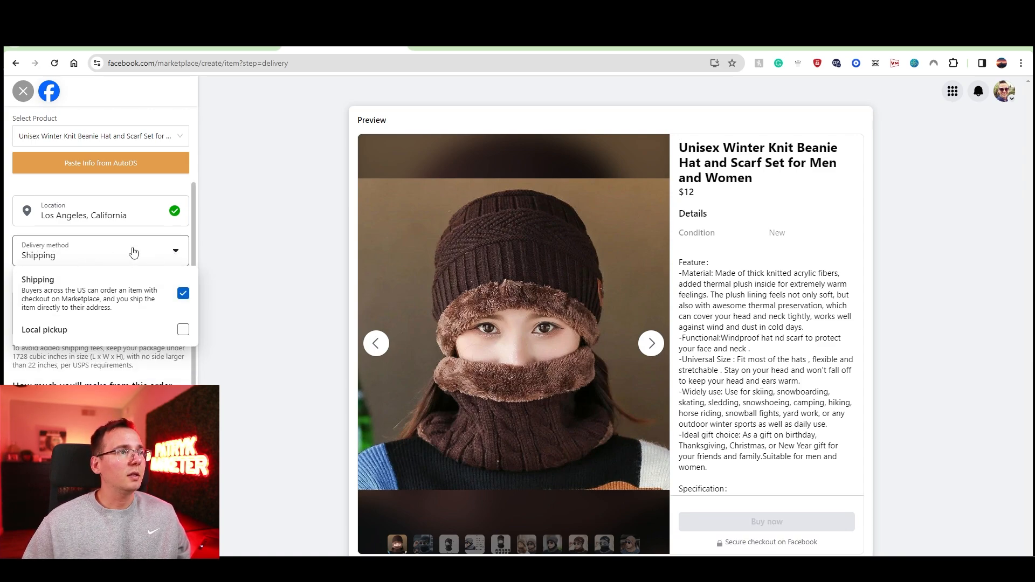
pyautogui.click(134, 251)
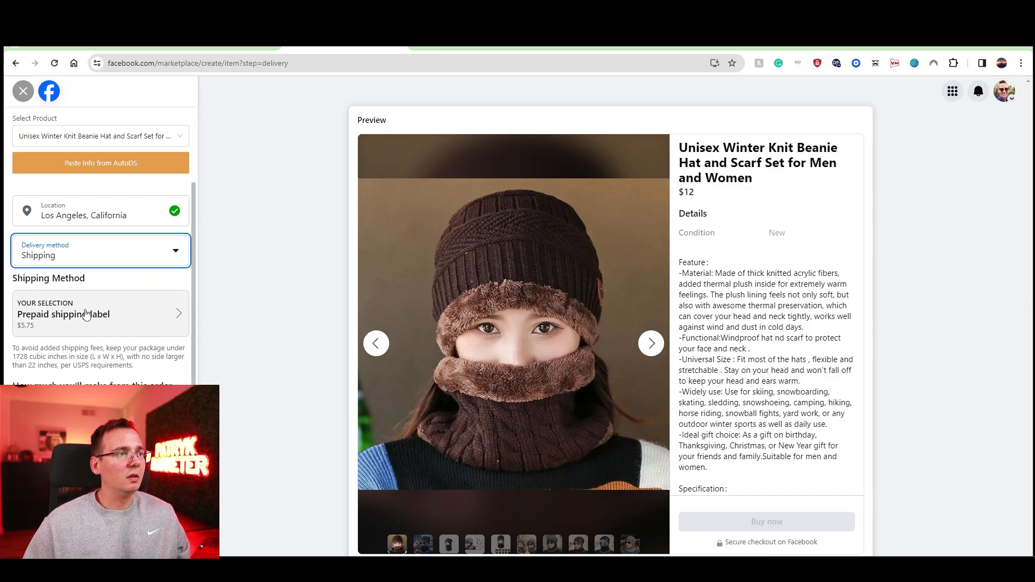
# Step: Change the shipping method to Use your own shipping label with a $0 shipping rate and update it
pyautogui.click(86, 315)
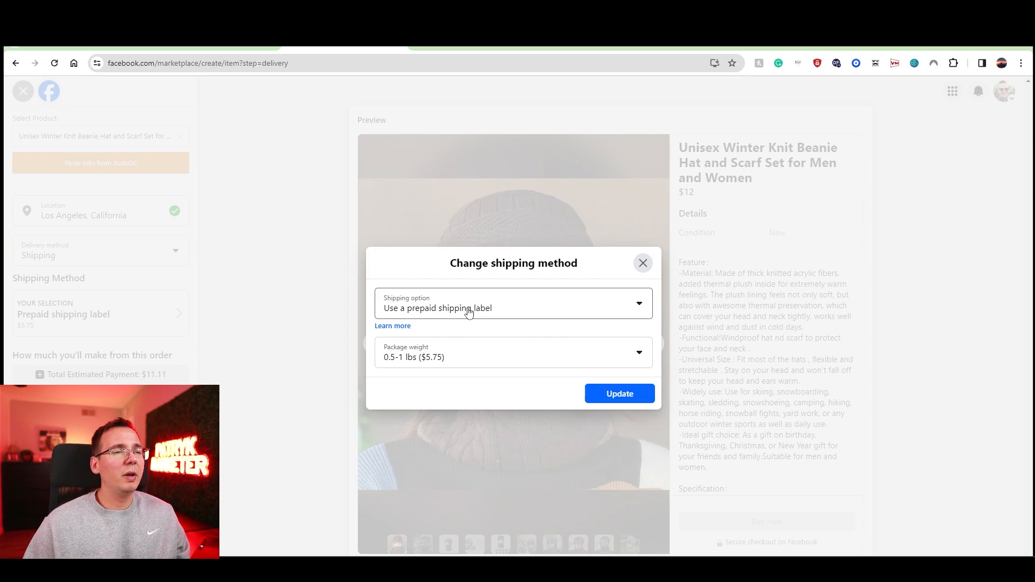
pyautogui.click(478, 315)
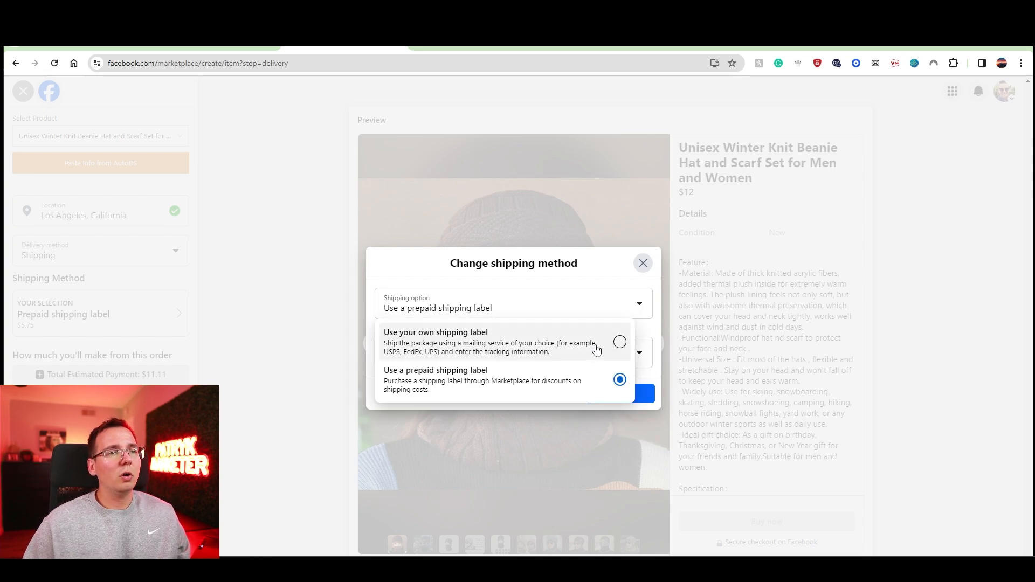
pyautogui.click(612, 342)
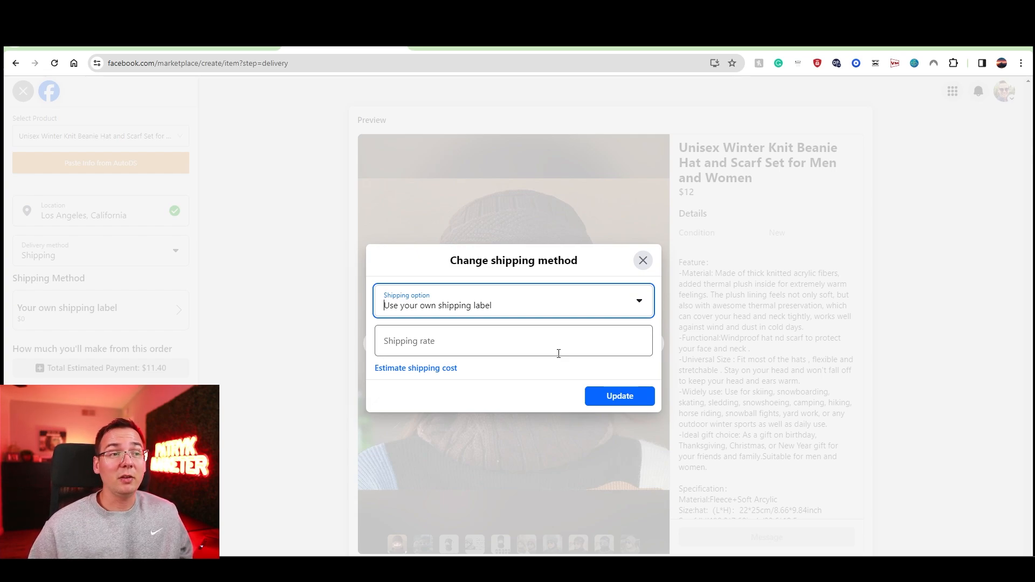
pyautogui.click(558, 353)
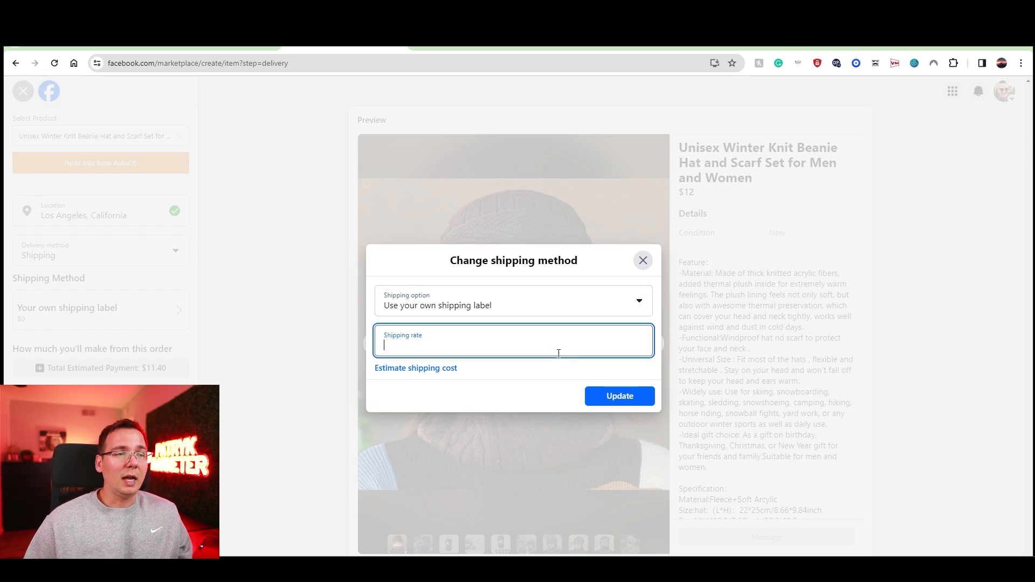
pyautogui.write('0')
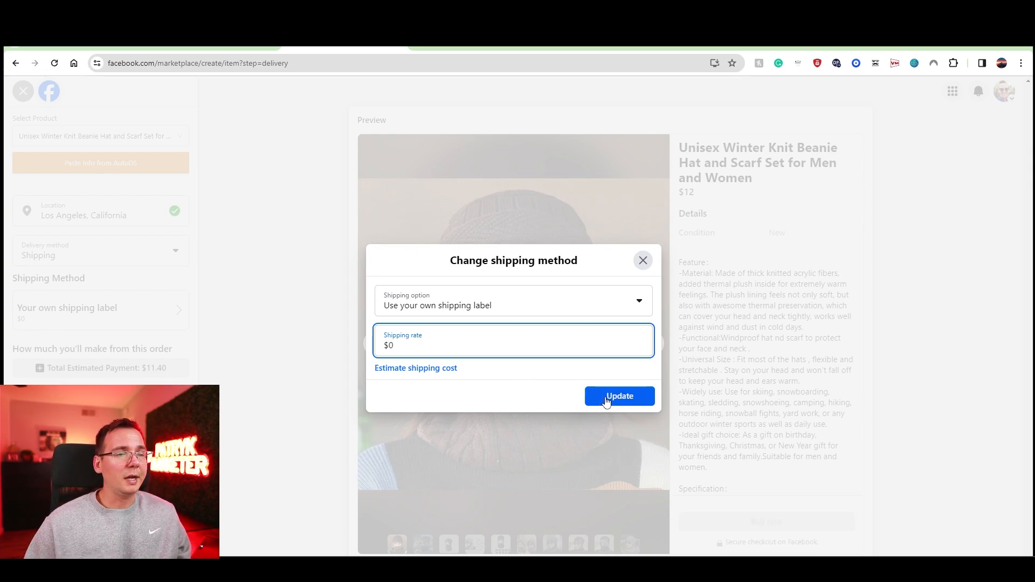
pyautogui.click(607, 399)
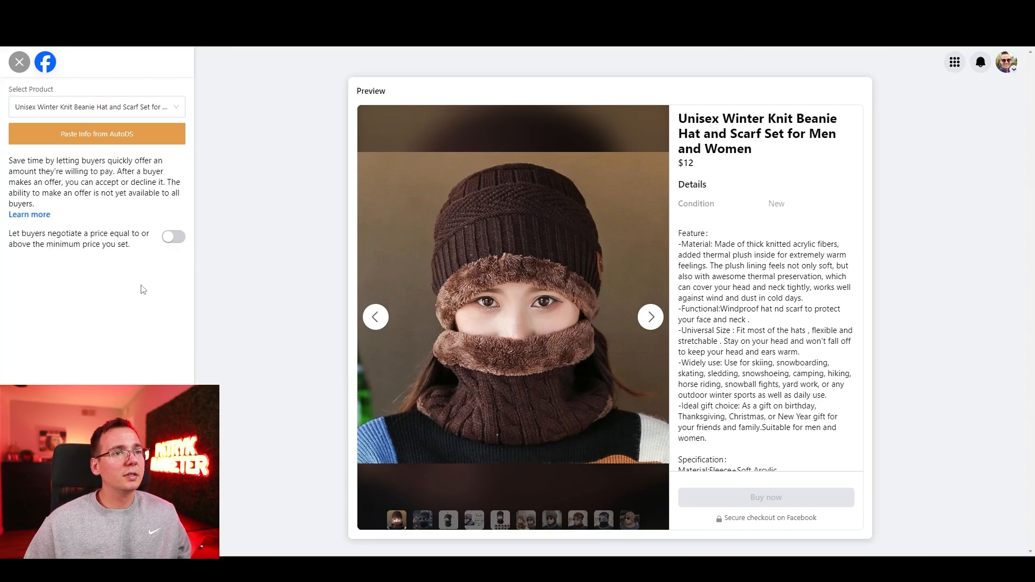
# Step: Allow buyers to negotiate the price with a $10 minimum and continue to the listing's group options
pyautogui.click(174, 237)
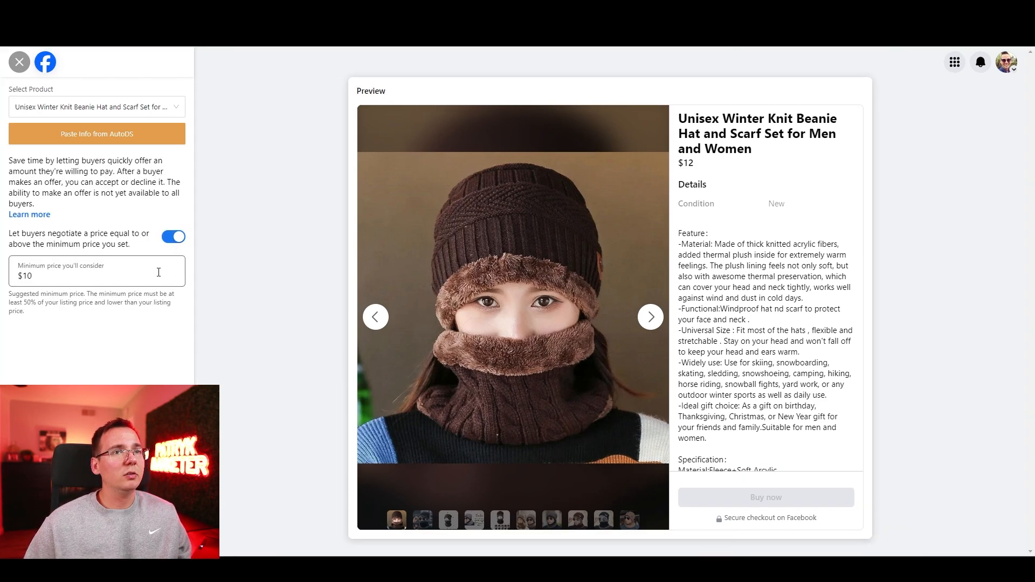
pyautogui.click(159, 272)
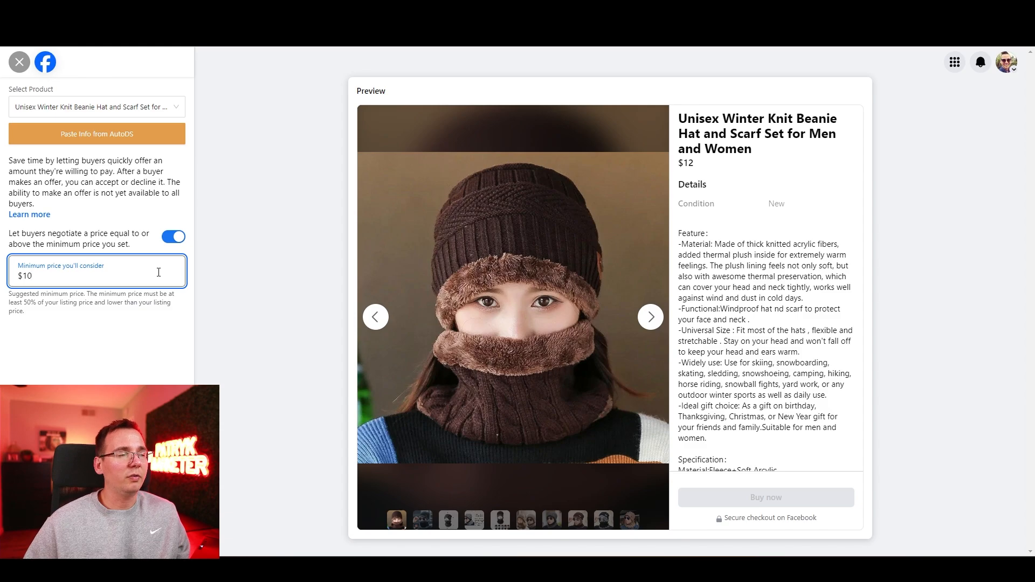
pyautogui.click(139, 539)
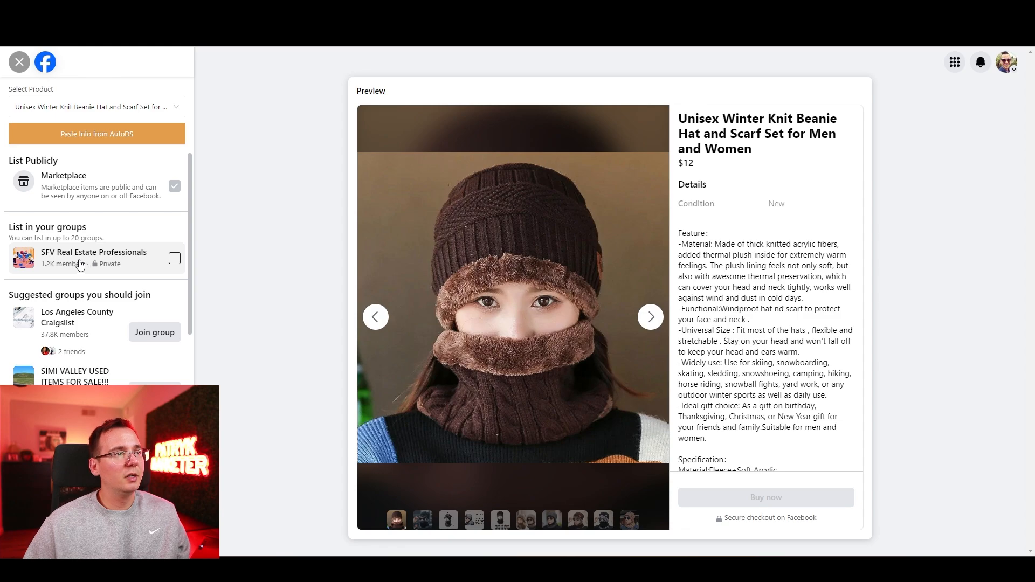
# Step: Try out listing the item in the SFV Real Estate Professionals group, deselect it again, and look through the suggested groups
pyautogui.click(174, 259)
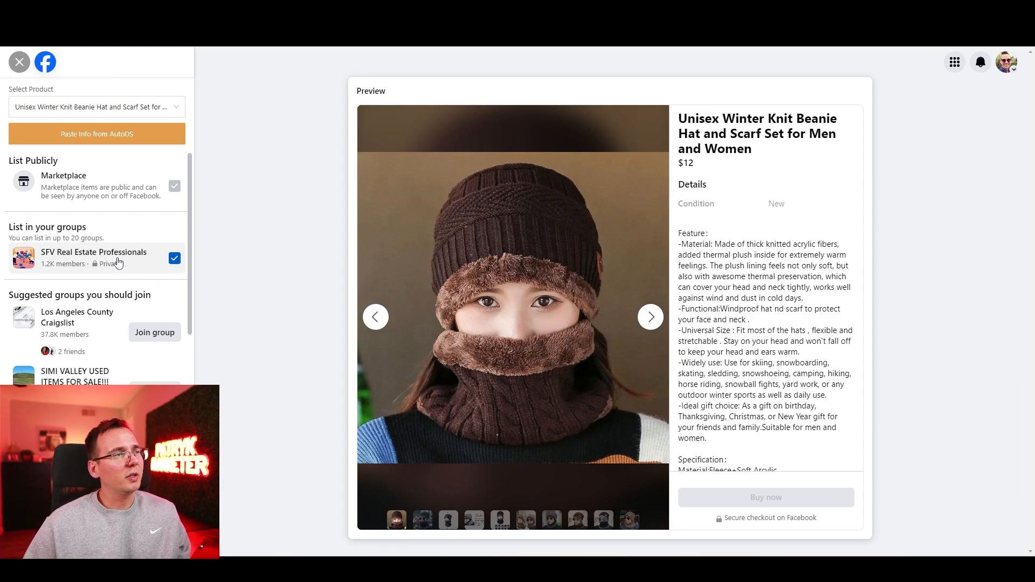
pyautogui.click(174, 261)
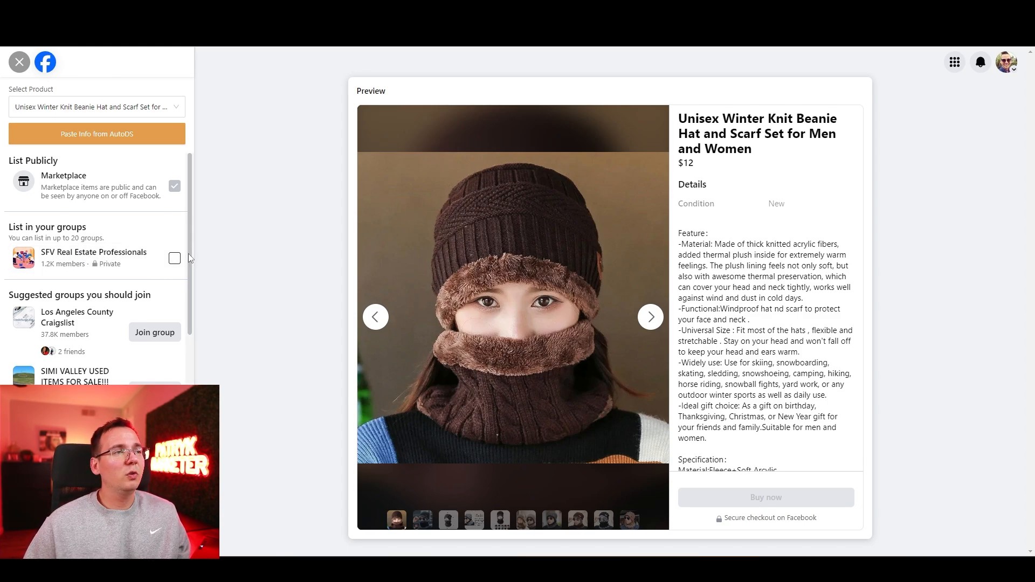
pyautogui.scroll(-2, 189, 256)
pyautogui.moveTo(194, 312); pyautogui.dragTo(196, 321)
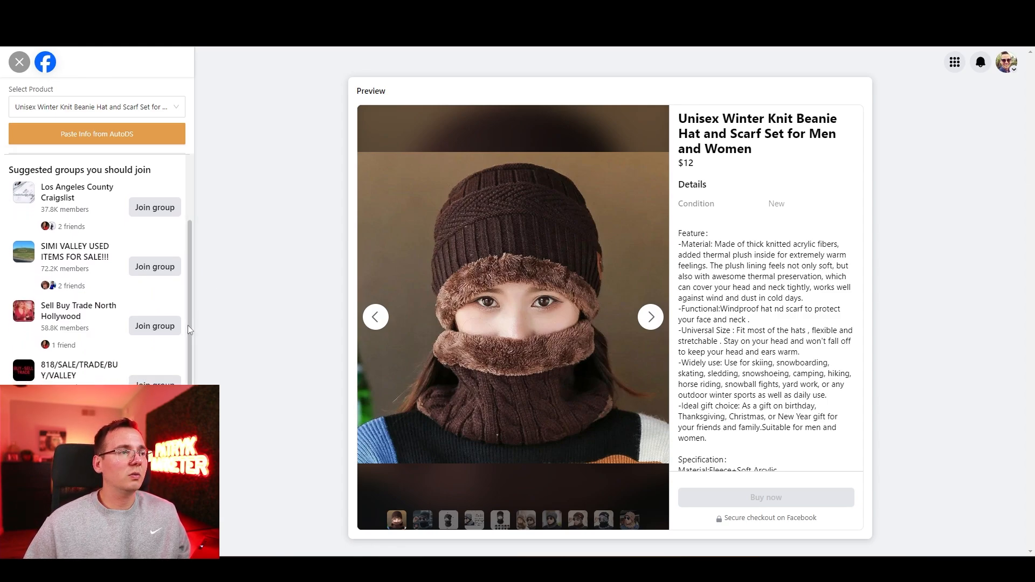
pyautogui.moveTo(187, 325); pyautogui.dragTo(192, 212)
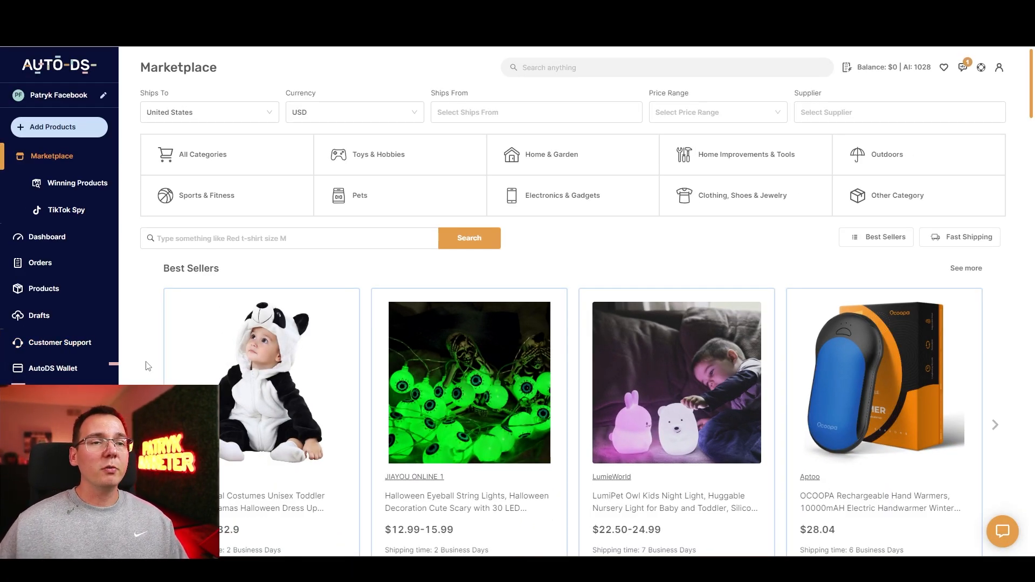
# Step: Open the Halloween Eyeball String Lights from the AutoDS Marketplace's Best Sellers and view the product photos
pyautogui.moveTo(1031, 93); pyautogui.dragTo(1022, 128)
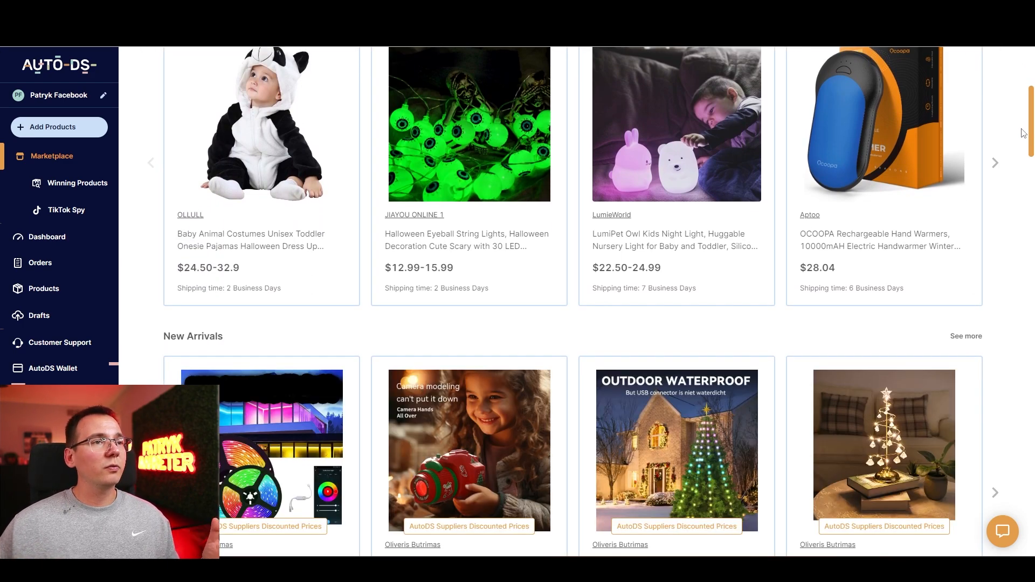
pyautogui.scroll(1, 447, 243)
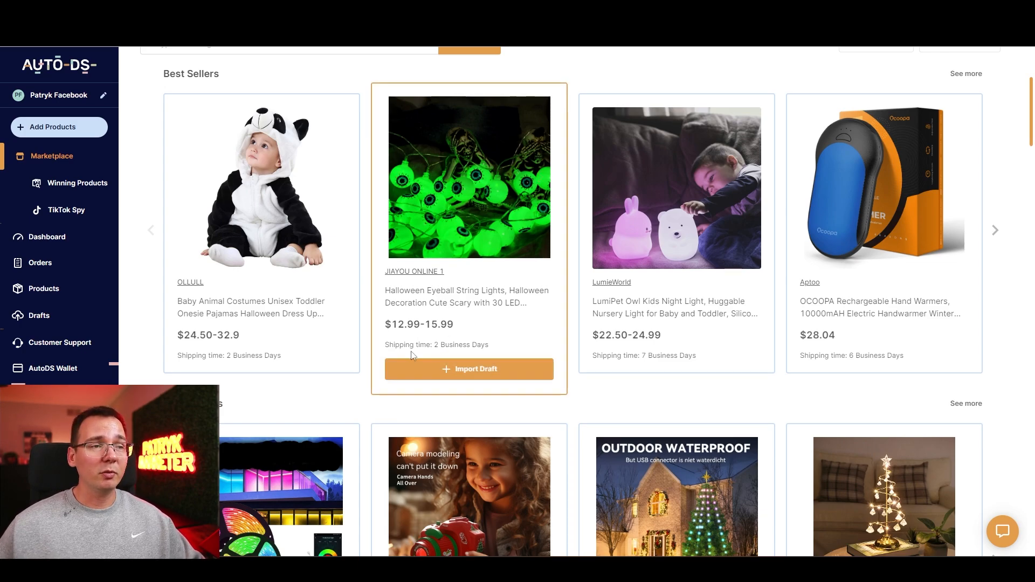
pyautogui.click(460, 233)
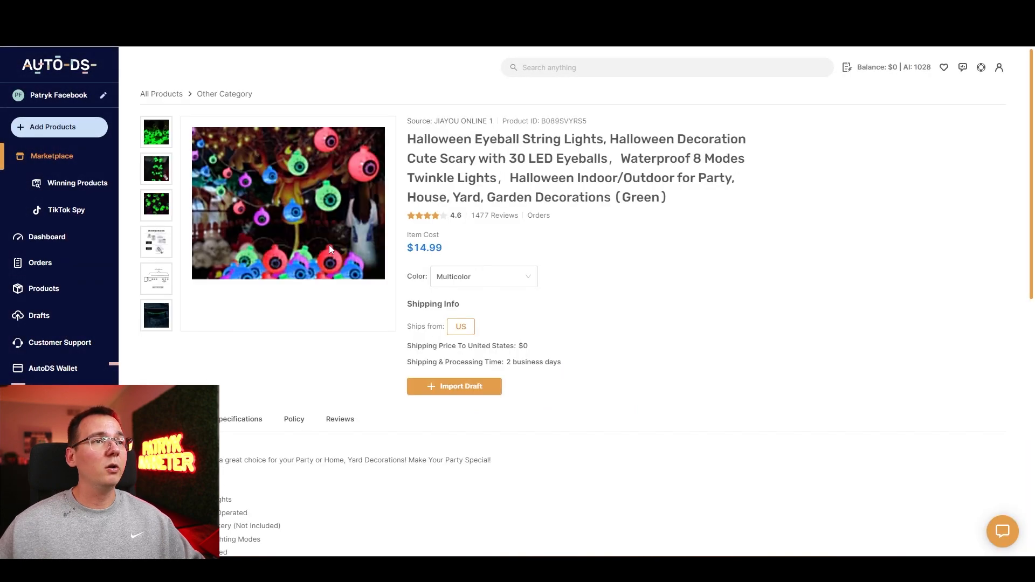
pyautogui.click(163, 171)
pyautogui.click(162, 197)
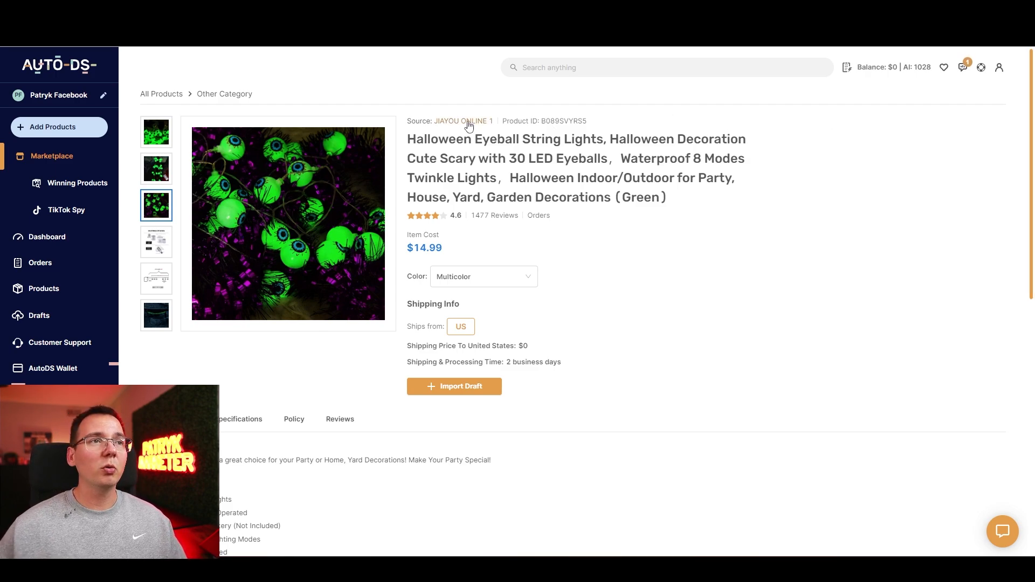
# Step: List the other products of the supplier JIAYOU ONLINE 1, look through them, and return to the string lights page
pyautogui.click(470, 124)
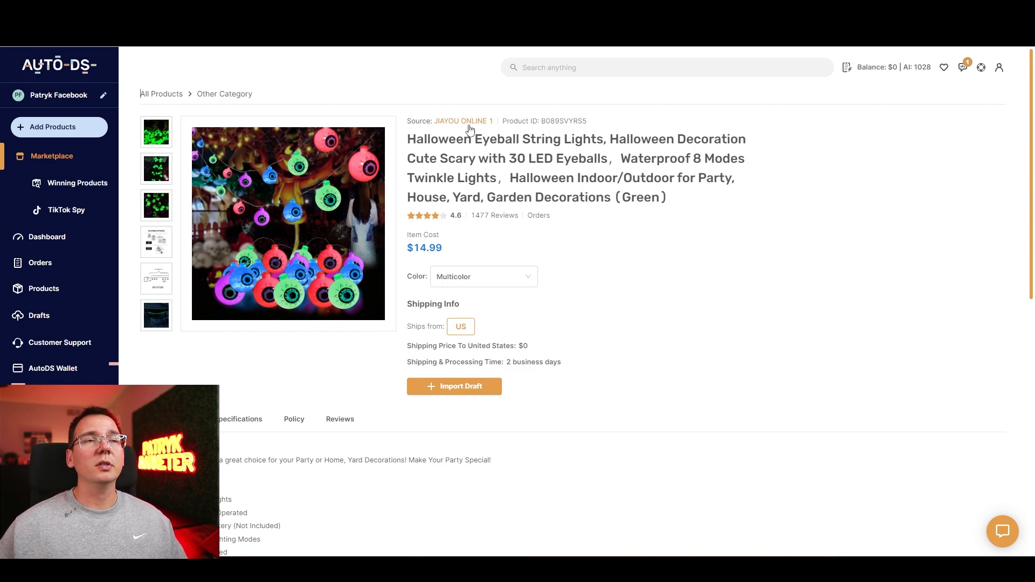
pyautogui.click(469, 127)
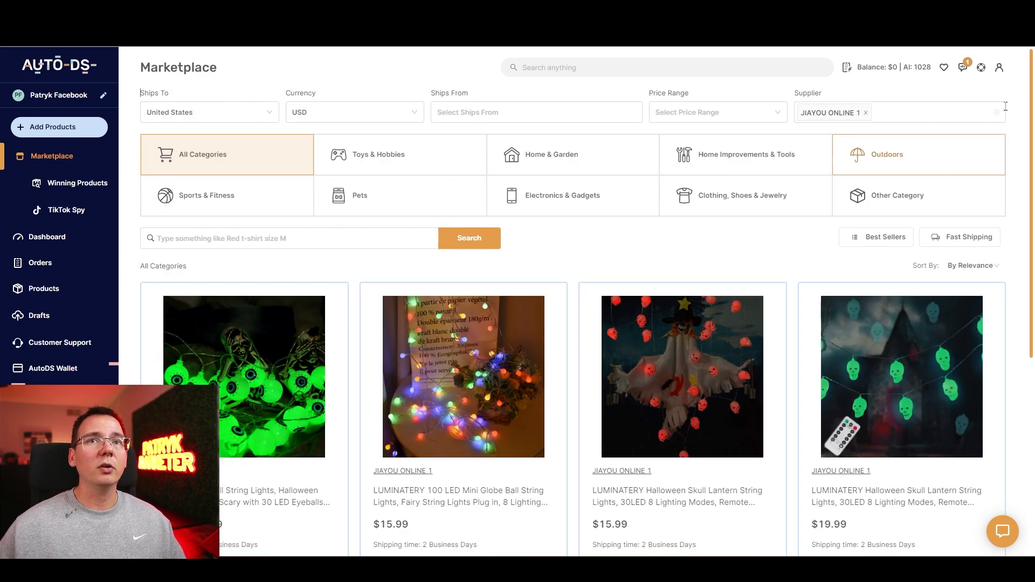
pyautogui.moveTo(1032, 95); pyautogui.dragTo(1030, 333)
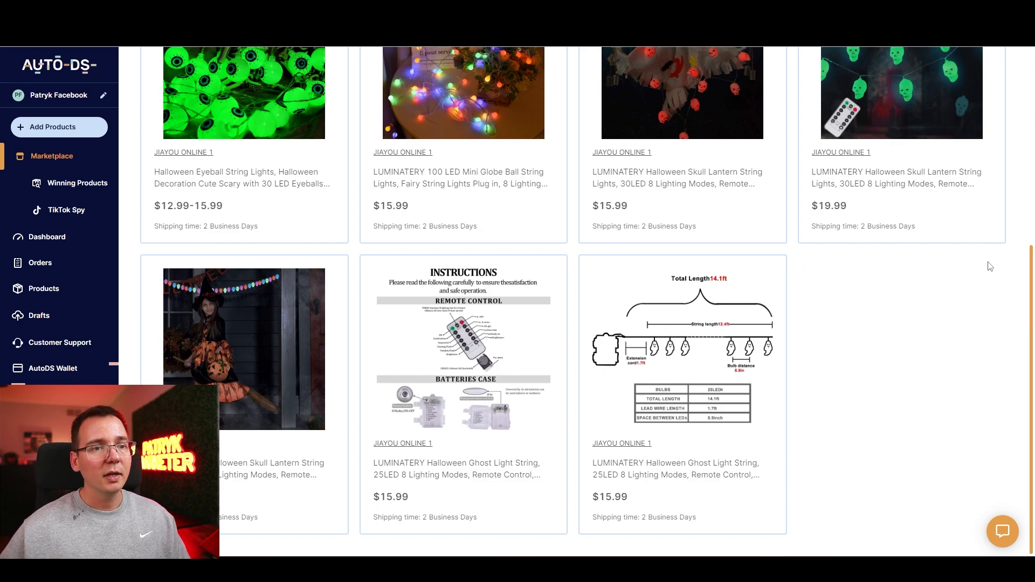
pyautogui.moveTo(228, 85)
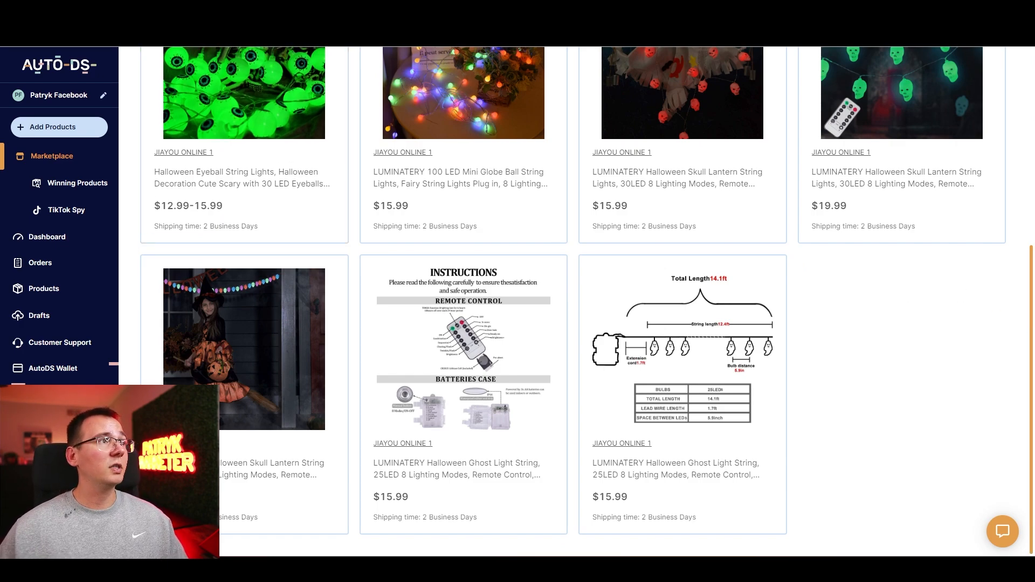
pyautogui.hotkey('alt', 'Left')
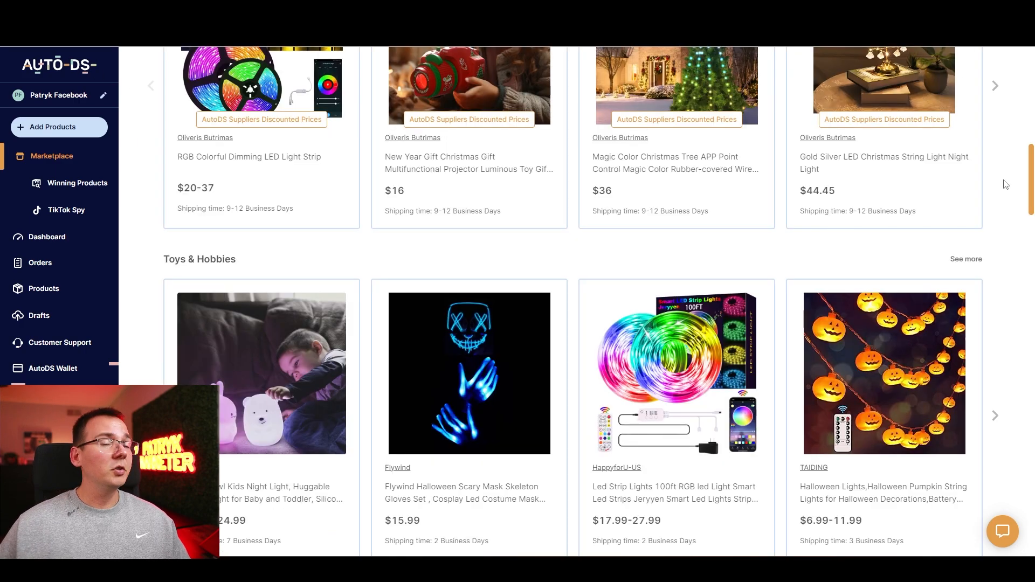
# Step: Browse the Marketplace categories through Clothing, Shoes & Jewelry and open the UGG Women's Scuffette Ii Slipper
pyautogui.moveTo(1003, 181); pyautogui.dragTo(991, 254)
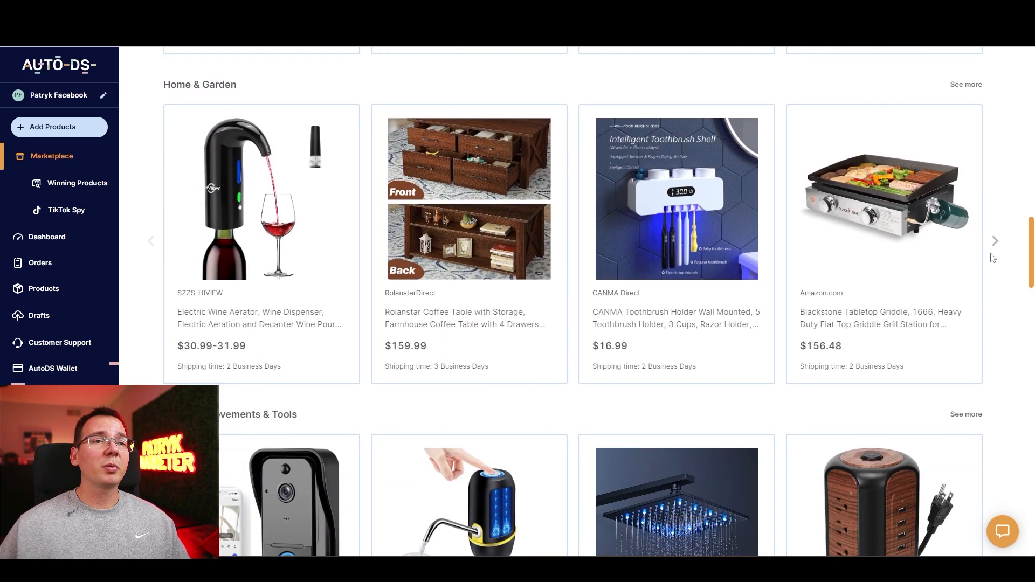
pyautogui.scroll(-8, 993, 258)
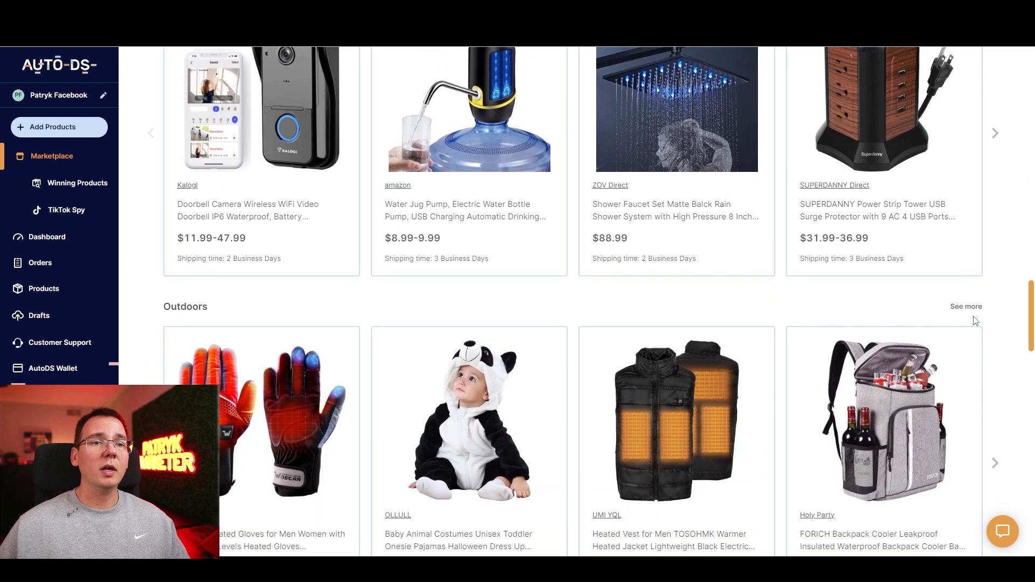
pyautogui.scroll(-8, 975, 320)
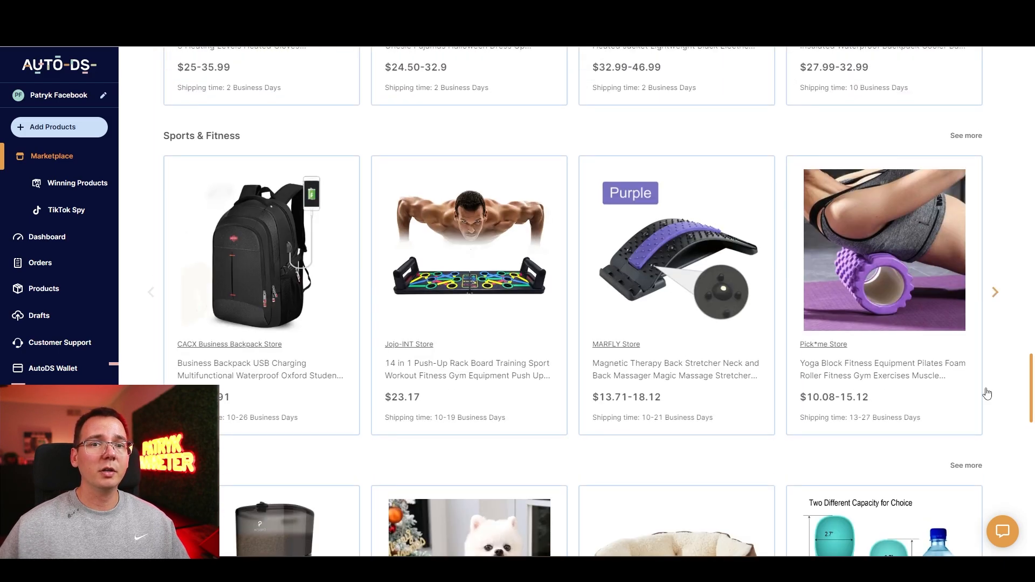
pyautogui.scroll(-4, 987, 394)
pyautogui.scroll(-13, 1025, 416)
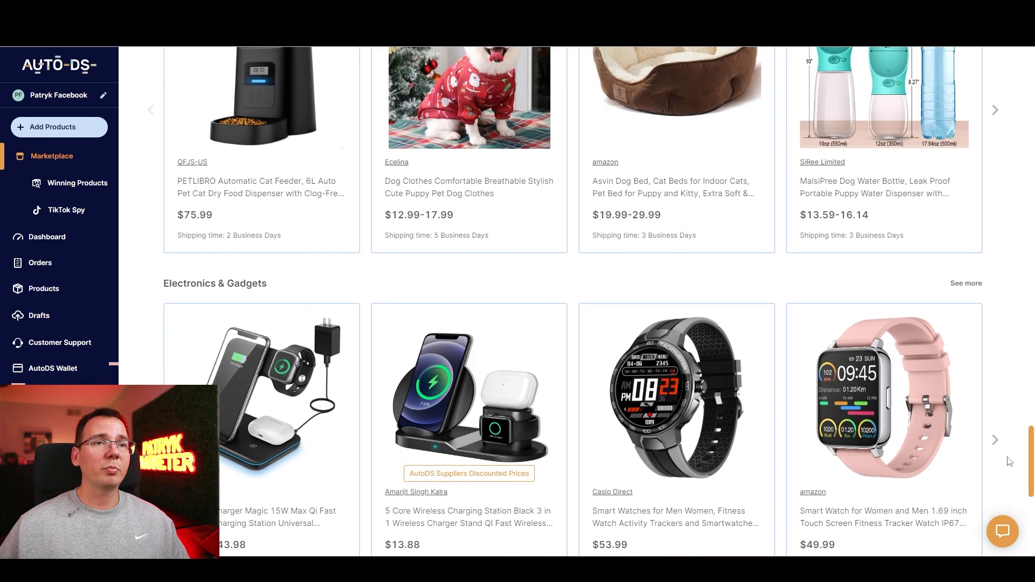
pyautogui.moveTo(328, 383)
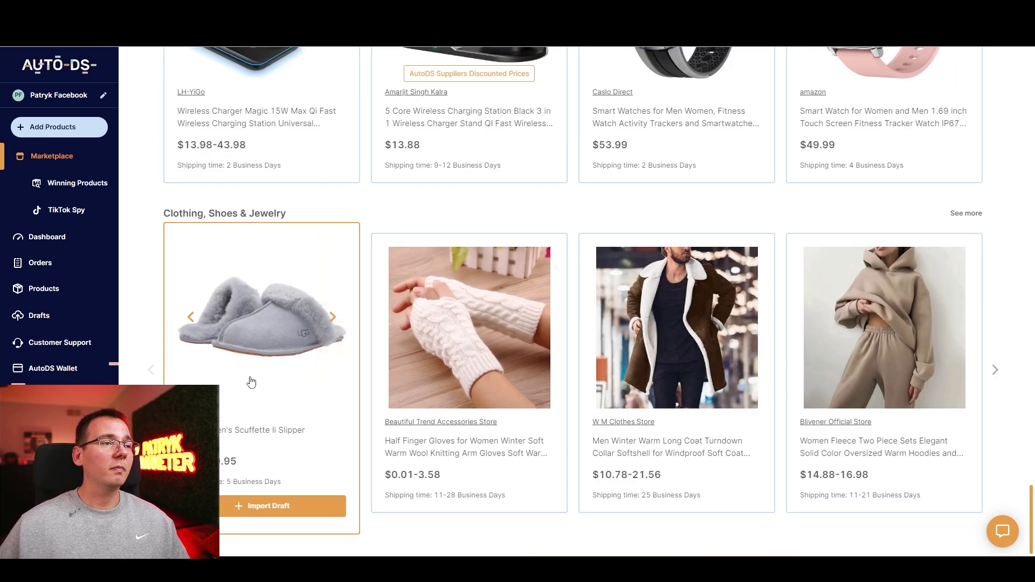
pyautogui.click(279, 358)
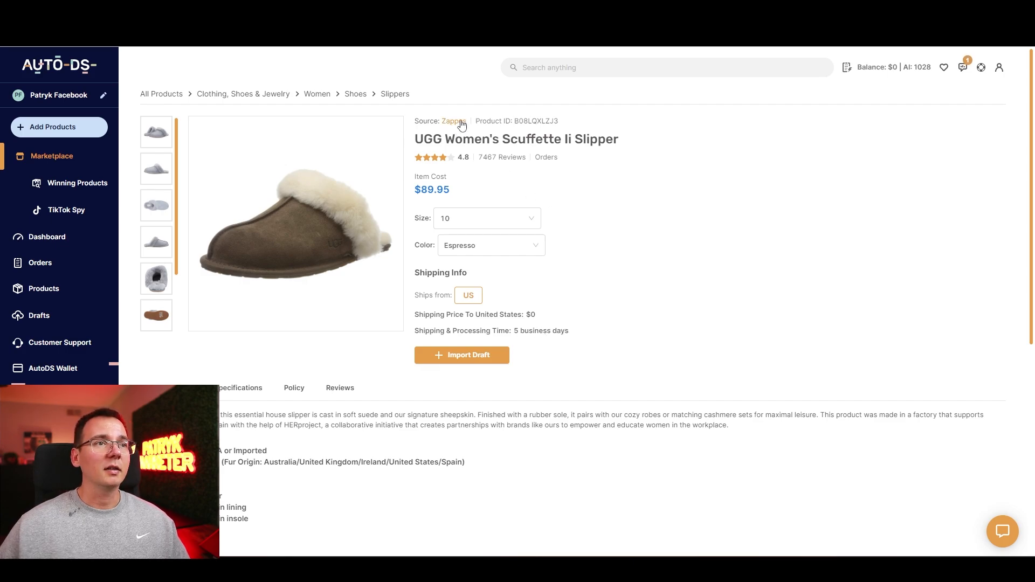
# Step: List the products supplied by Zappos and look through their prices and shipping times
pyautogui.hotkey('alt', 'Left')
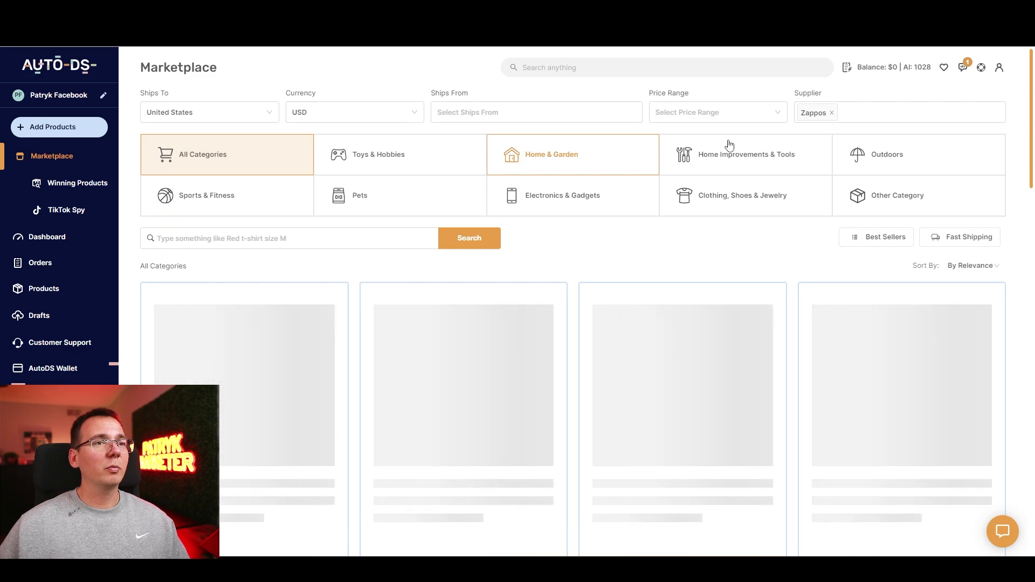
pyautogui.moveTo(1031, 96); pyautogui.dragTo(1030, 239)
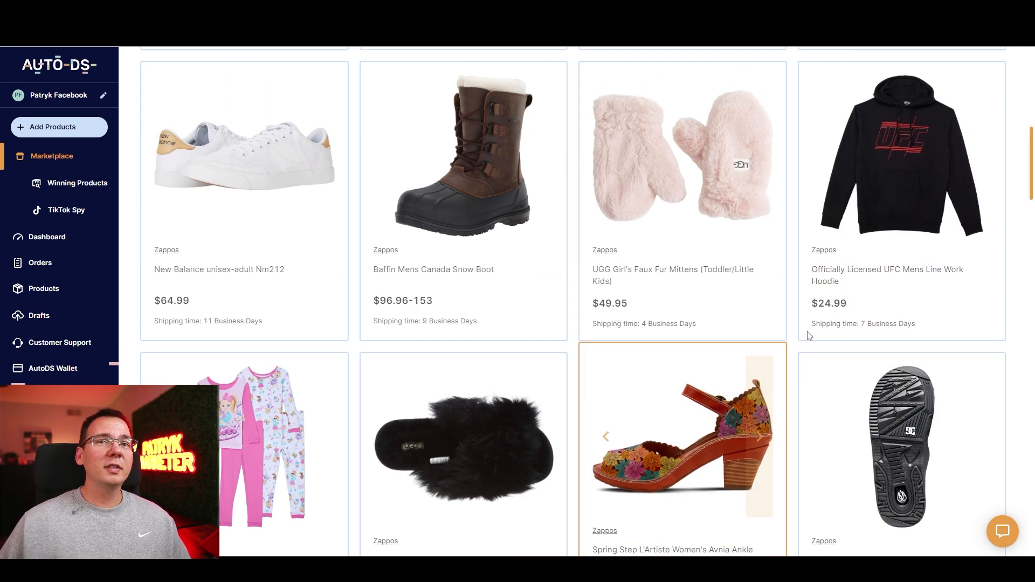
pyautogui.scroll(-1, 1024, 173)
# Step: Browse the Marketplace categories to Outdoors, open the TOSOHMK Heated Vest for Men, and read its product info
pyautogui.moveTo(1024, 179); pyautogui.dragTo(1022, 243)
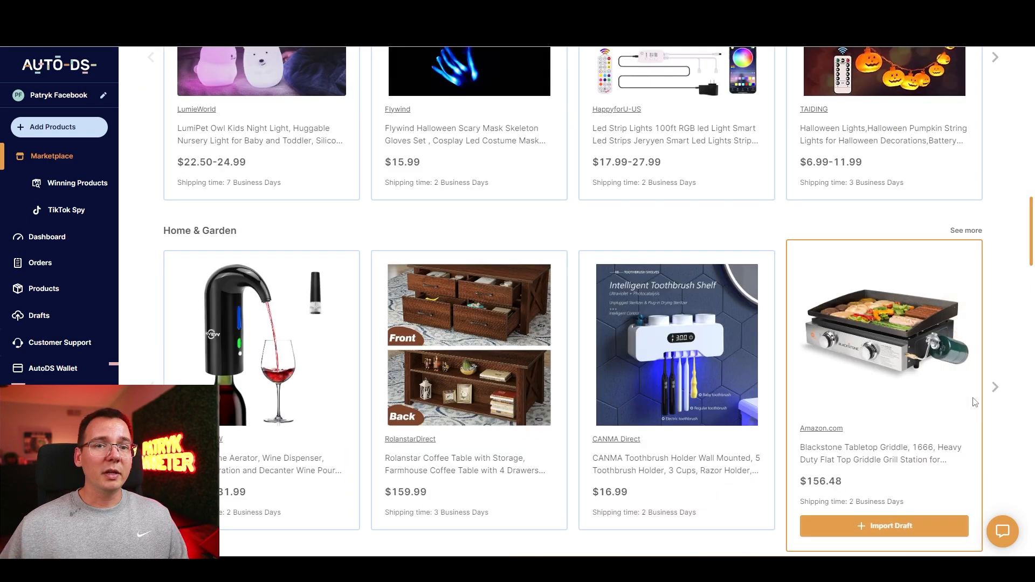
pyautogui.middleClick(1002, 320)
pyautogui.scroll(-3, 1001, 340)
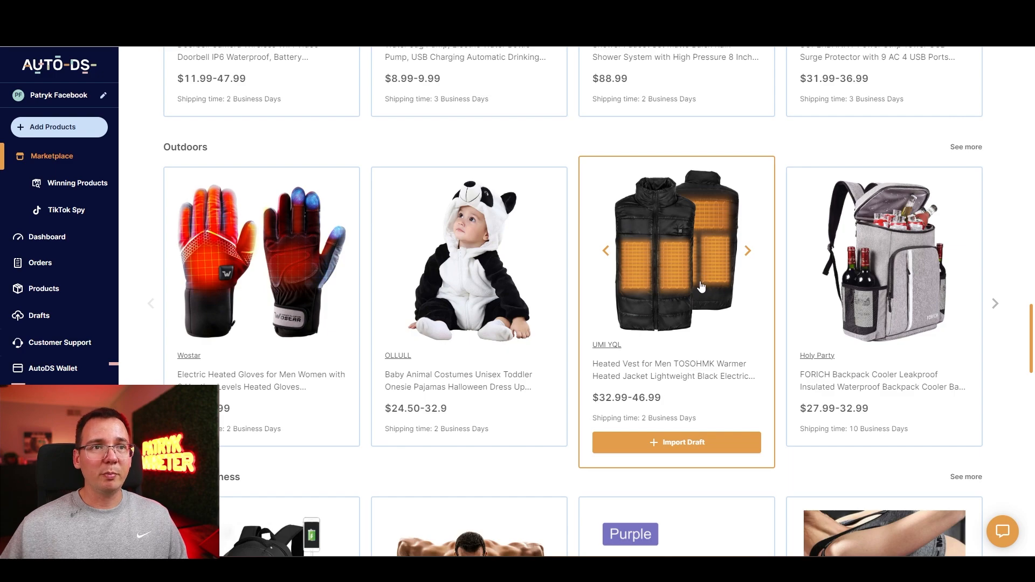
pyautogui.click(699, 280)
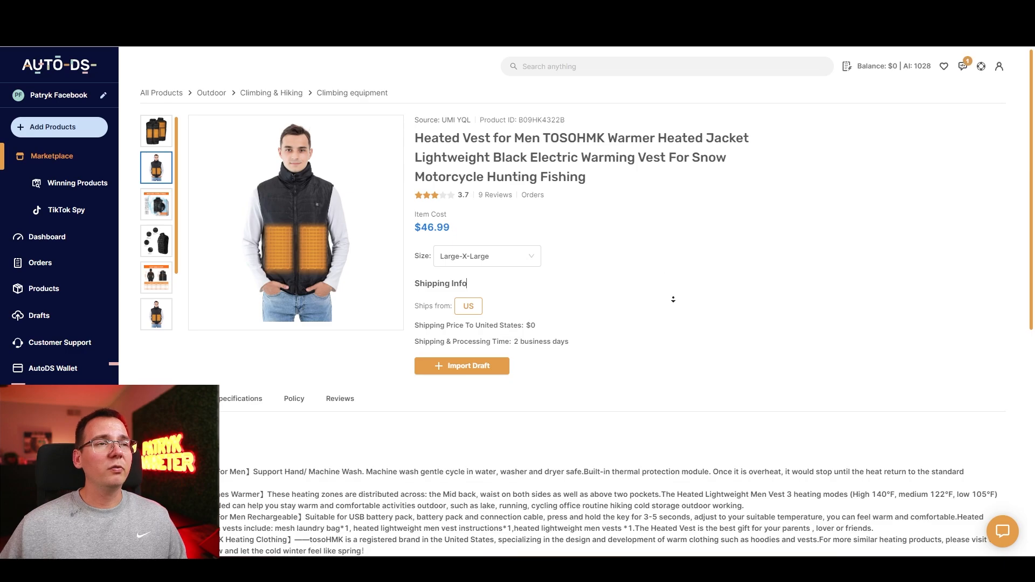
pyautogui.scroll(-2, 675, 302)
pyautogui.scroll(-6, 675, 303)
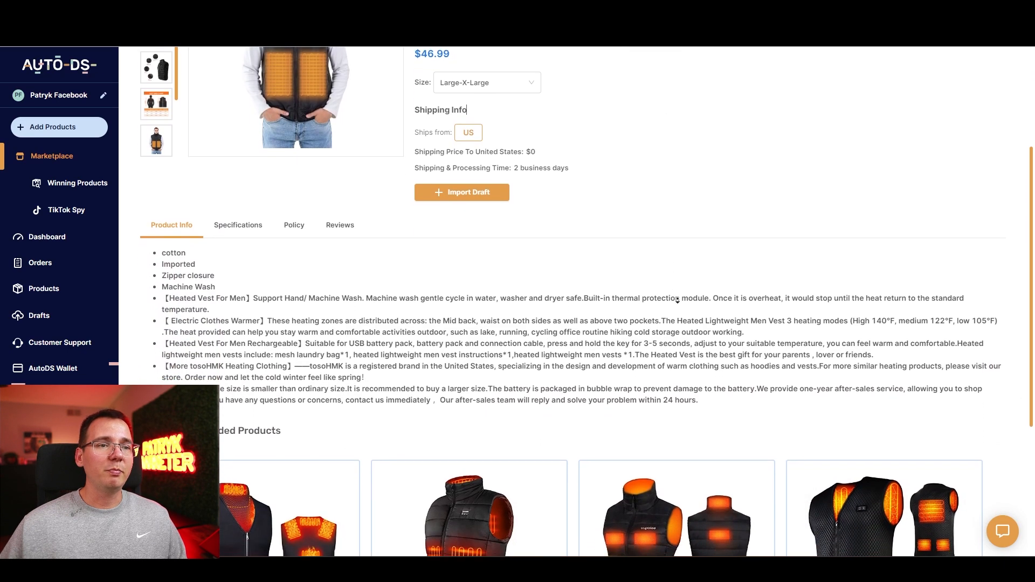